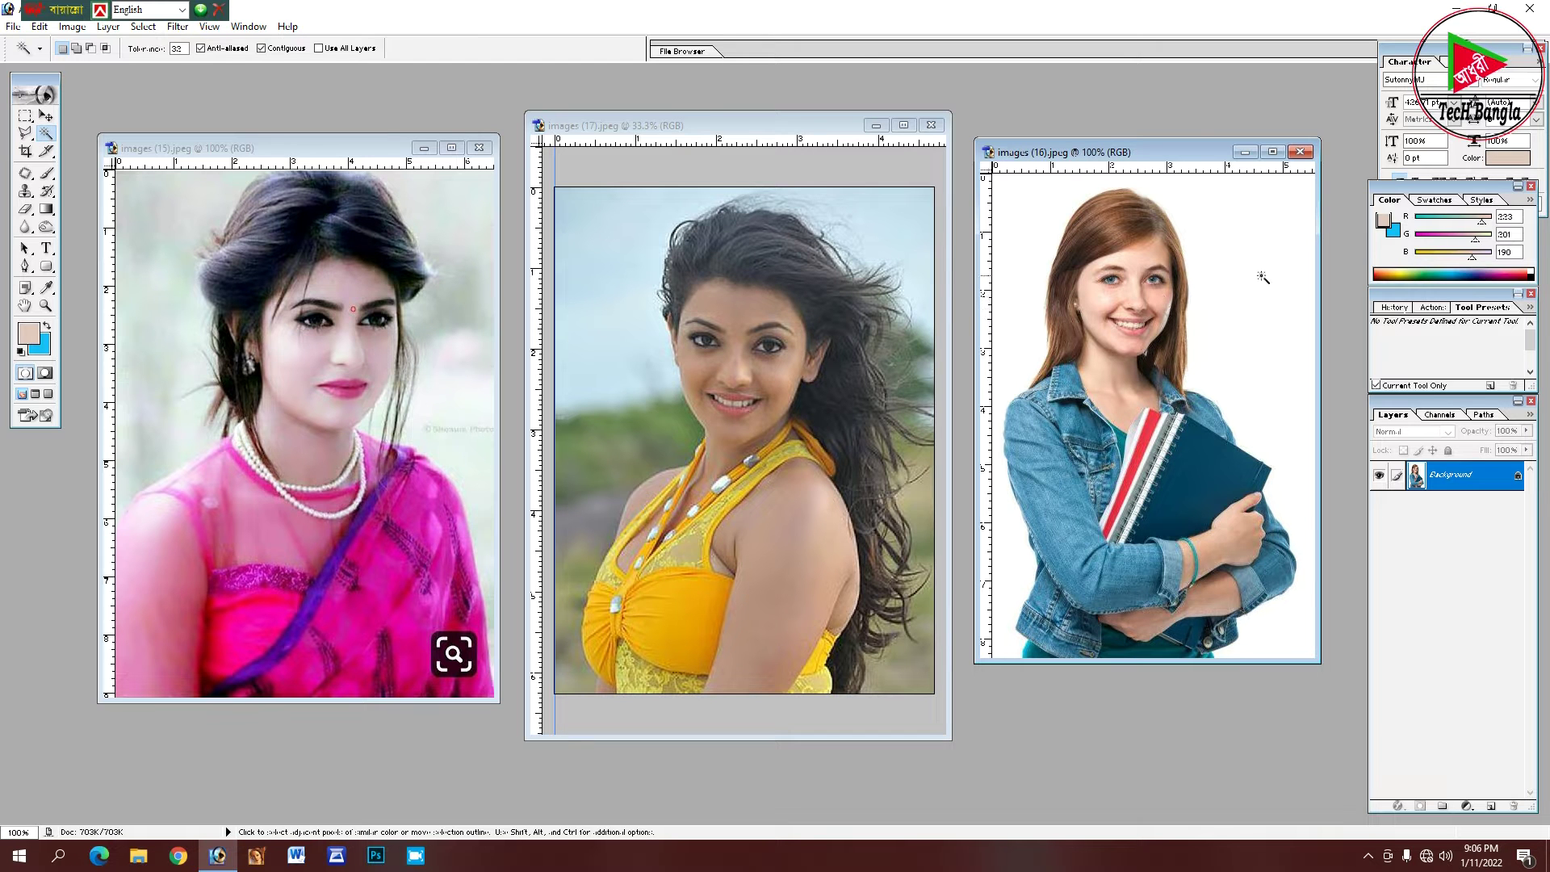
Select the white background on both sides of the woman in images (16).jpeg with the Magic Wand, fill it with the blue background color, and deselect.
{"action": "left_click_drag", "start_coordinate": [1190, 139], "coordinate": [1203, 128]}
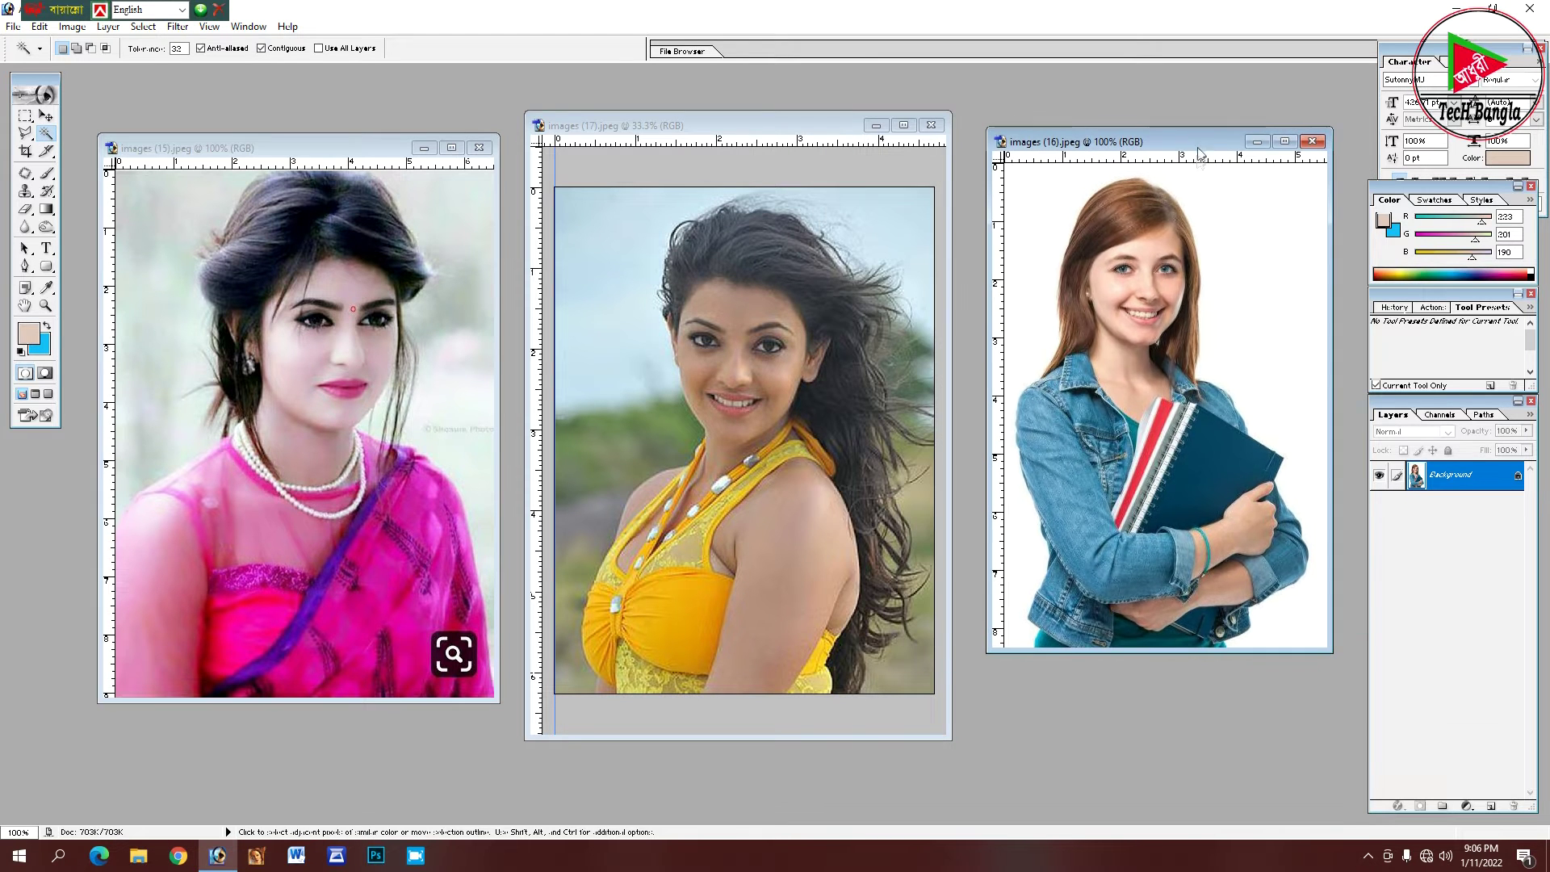
{"action": "left_click", "coordinate": [1238, 323]}
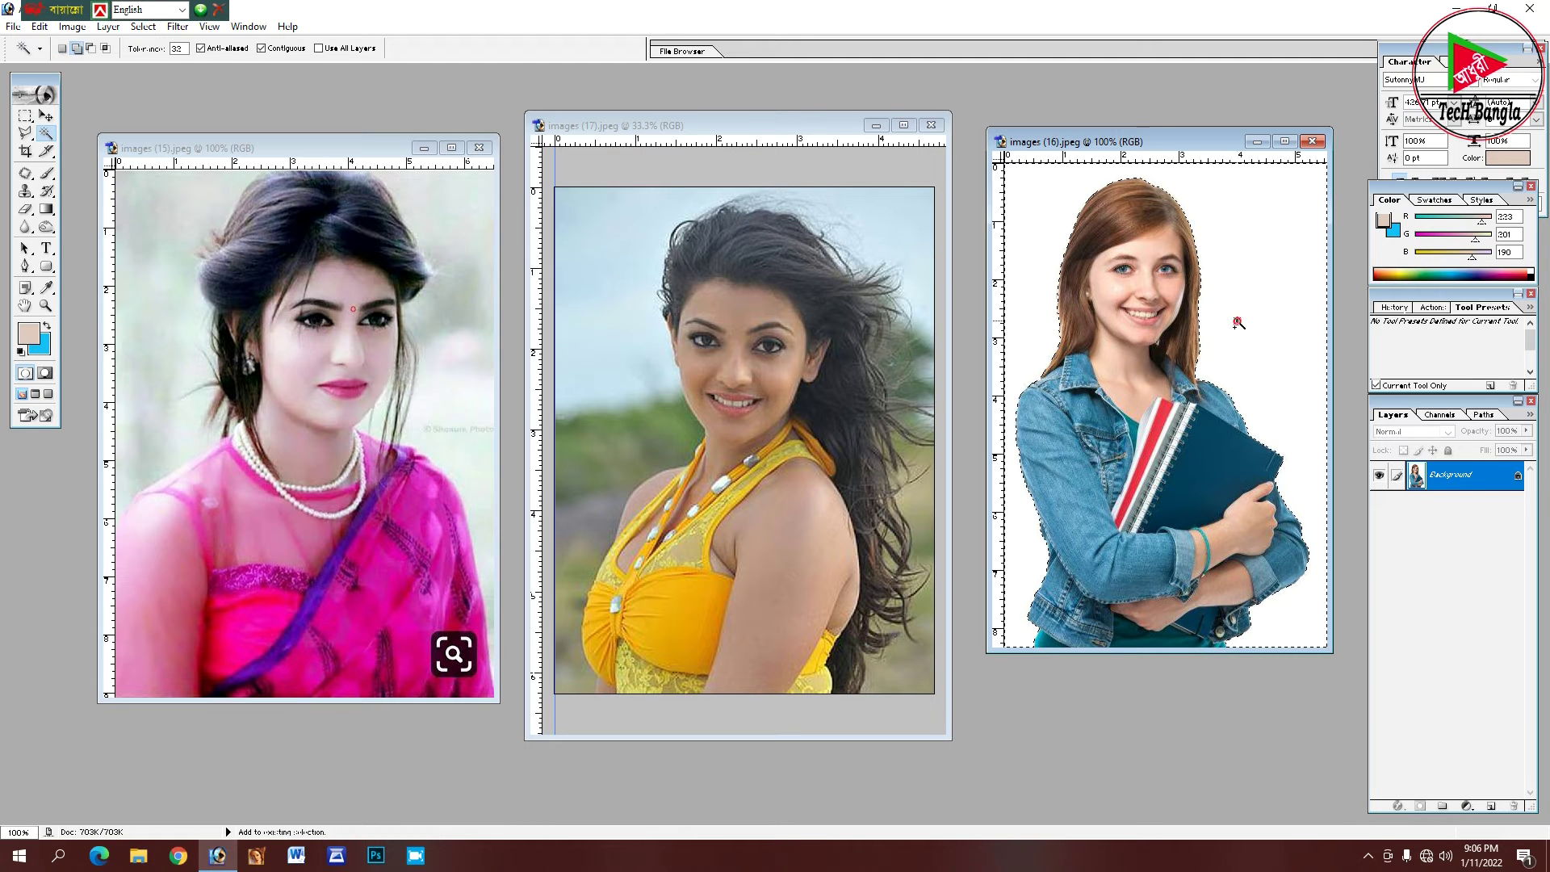
{"action": "left_click", "coordinate": [1026, 284], "text": "shift"}
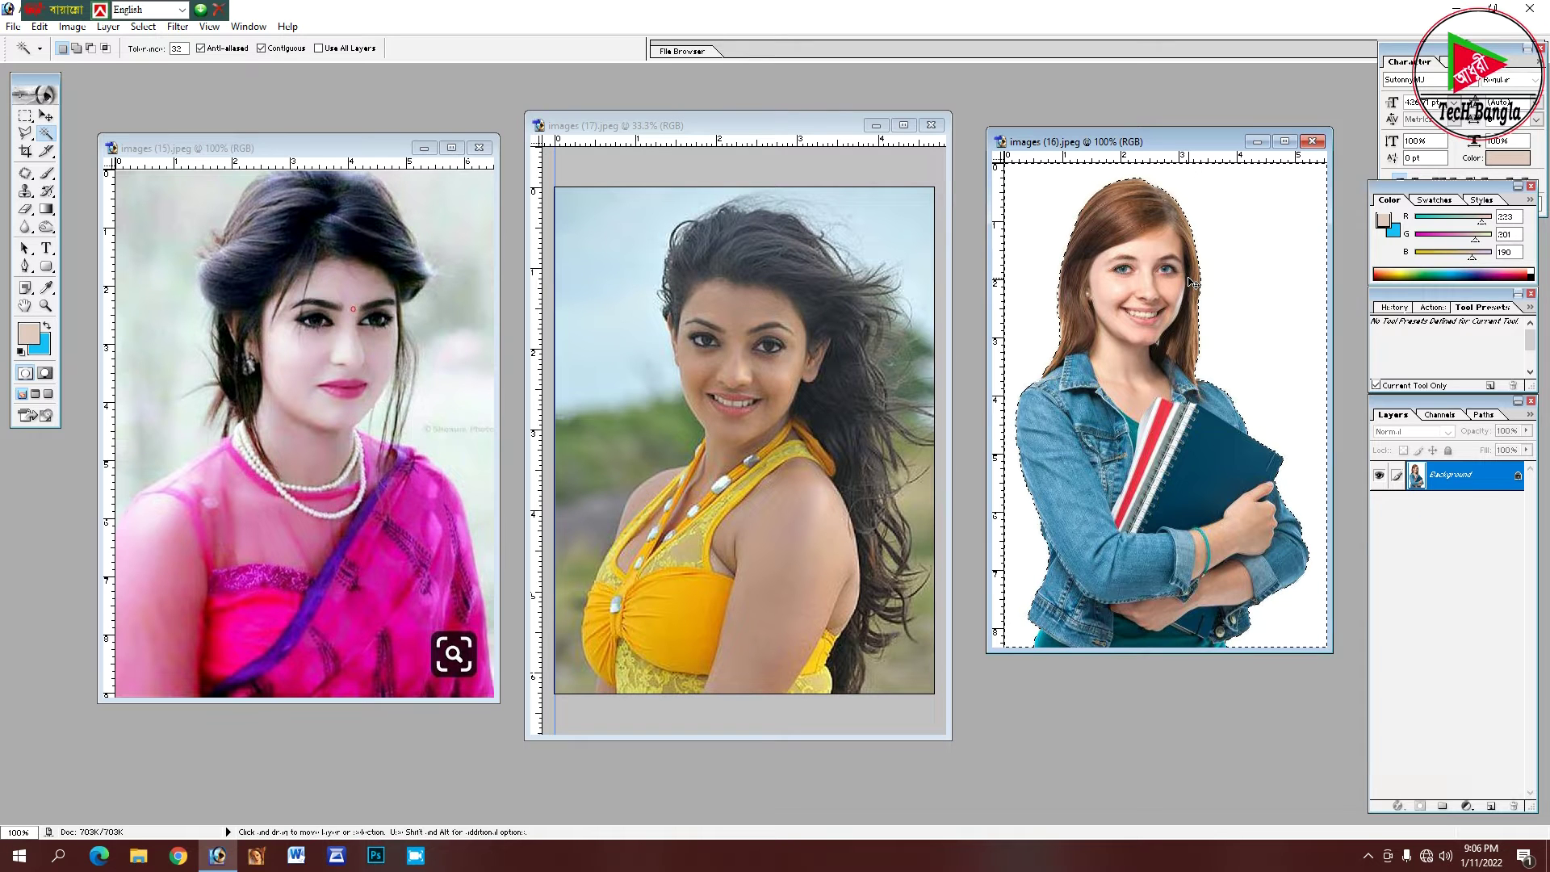
{"action": "key", "text": "ctrl+BackSpace"}
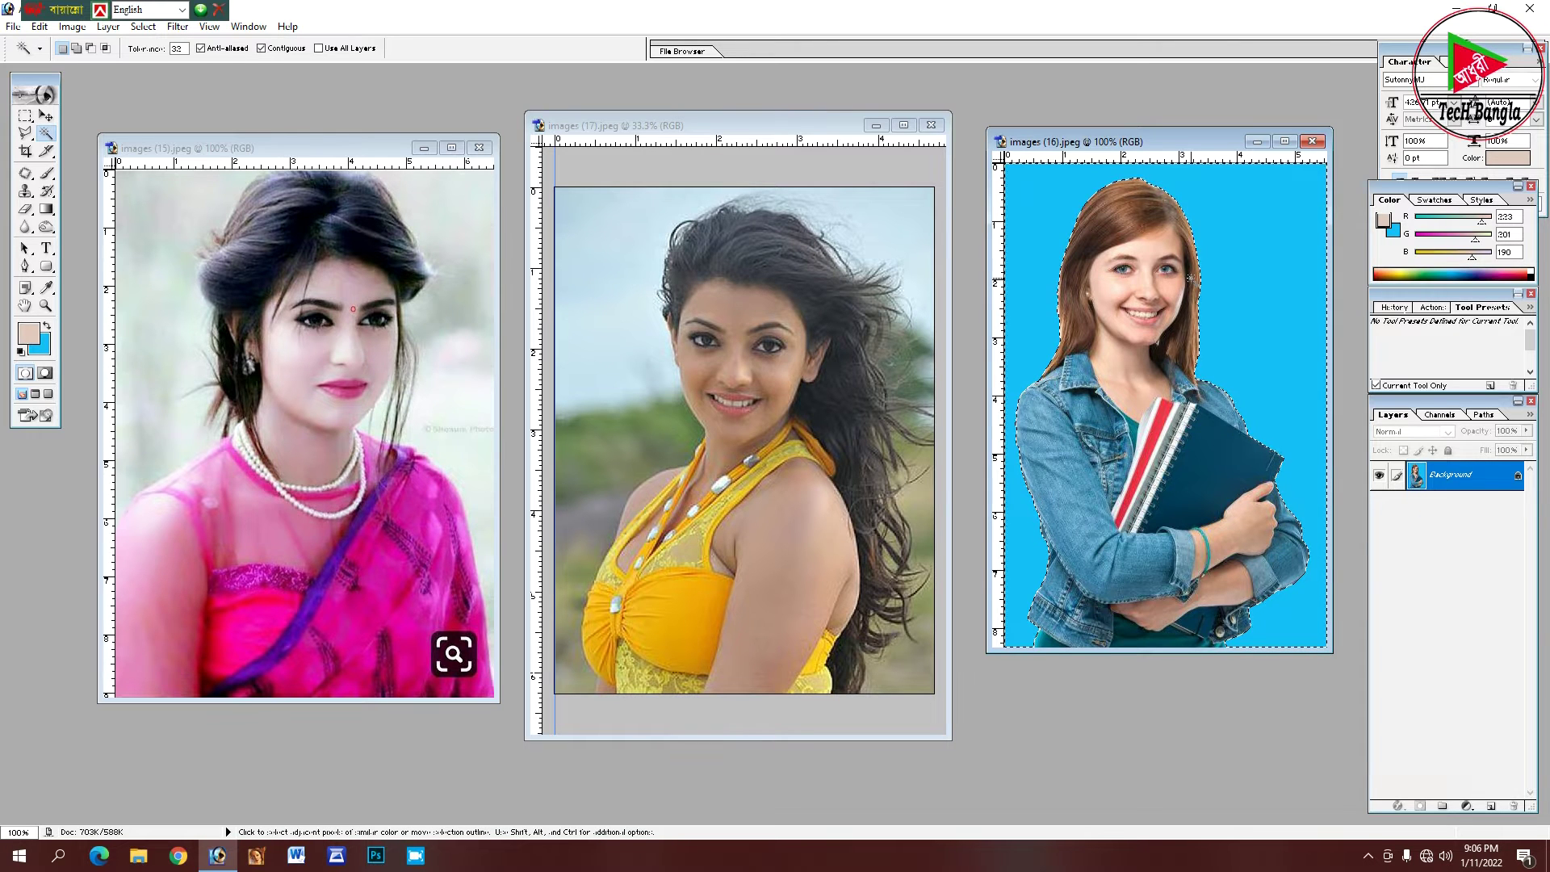
{"action": "key", "text": "ctrl+d"}
{"action": "key", "text": "ctrl+plus"}
{"action": "key", "text": "ctrl+plus"}
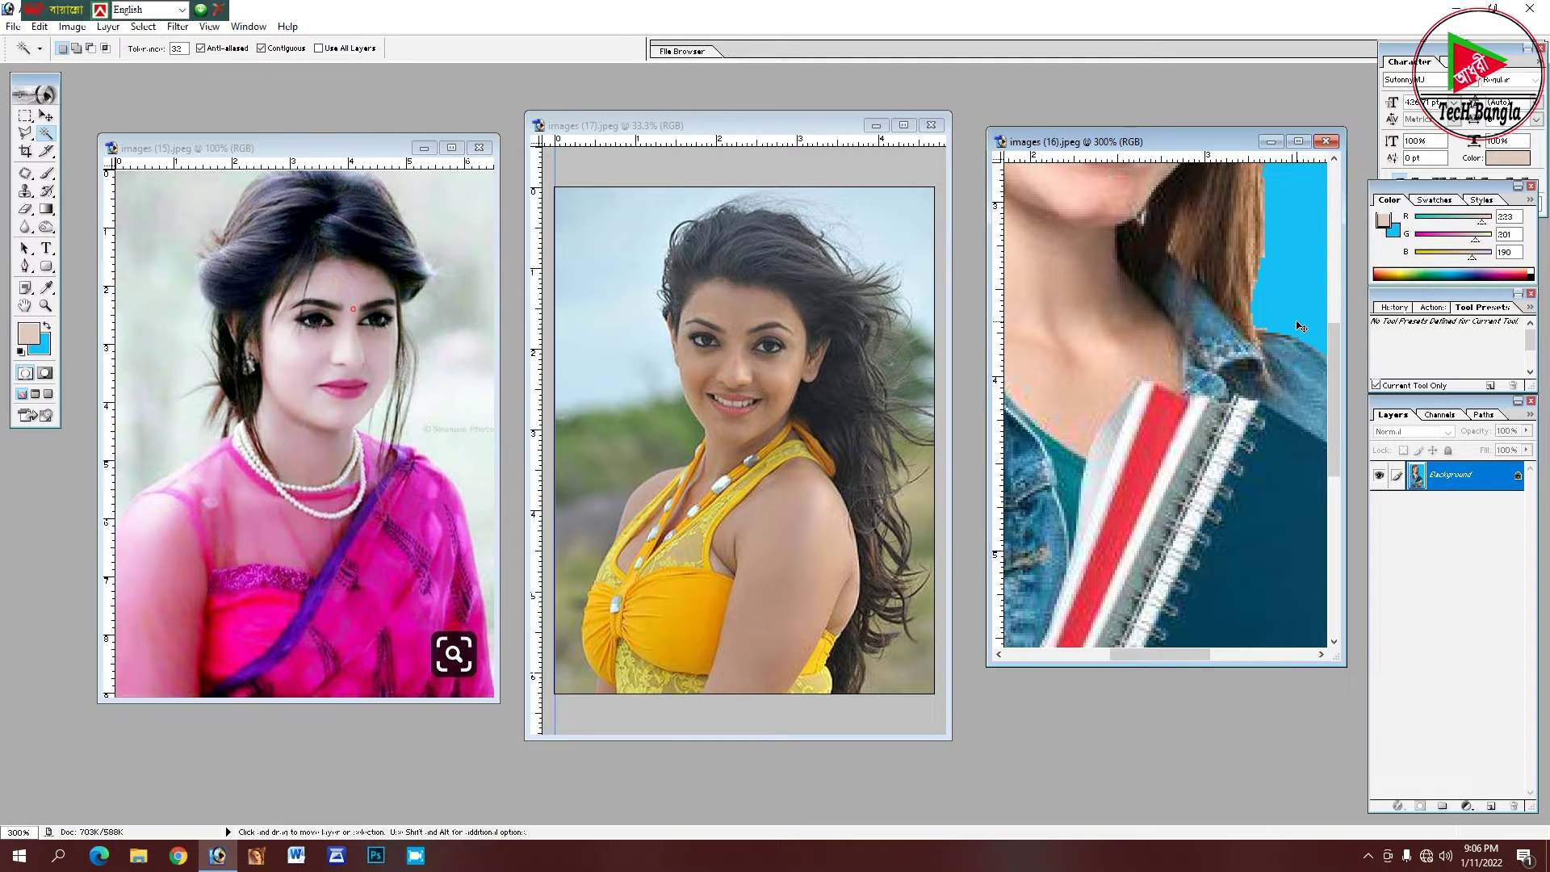
{"action": "key", "text": "ctrl+minus"}
{"action": "key", "text": "ctrl+minus"}
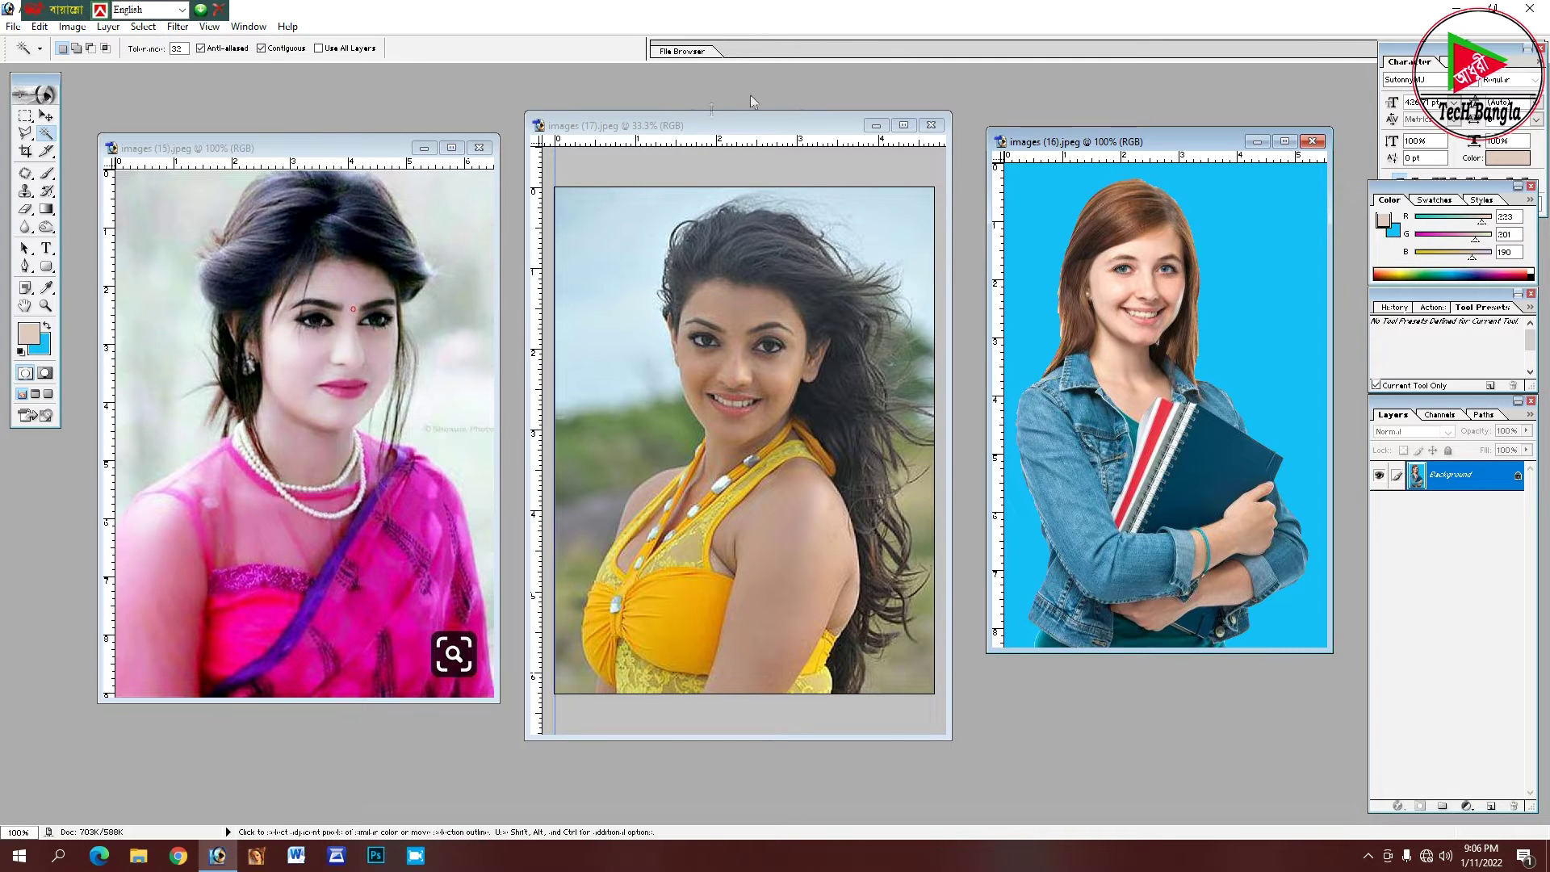
Try to select the sky and green hills behind the woman in images (17).jpeg with the Magic Wand, then deselect.
{"action": "left_click", "coordinate": [820, 120]}
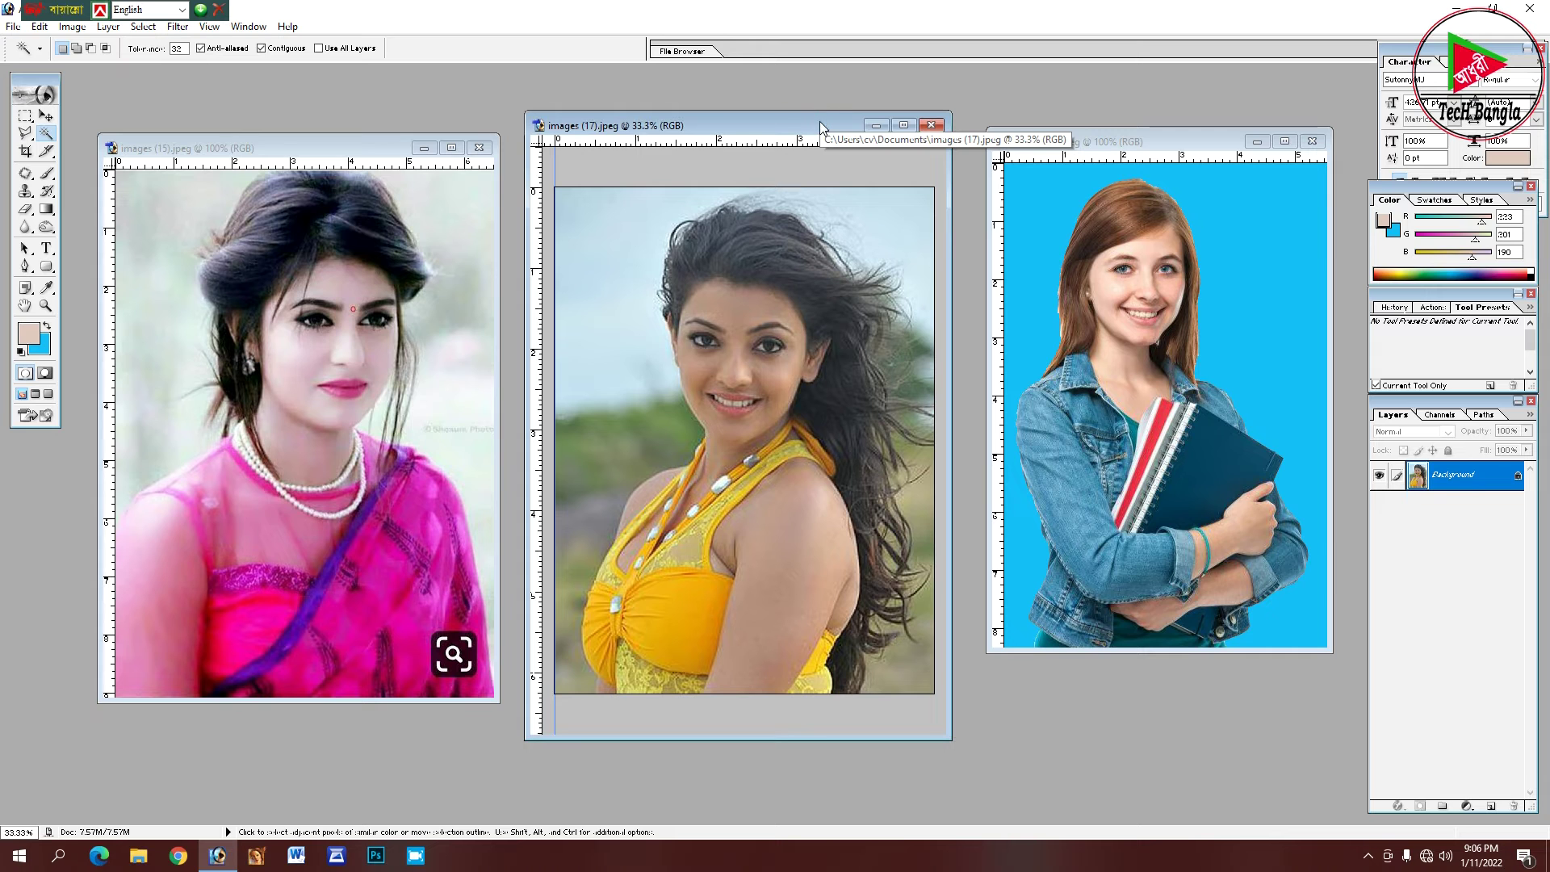
{"action": "mouse_move", "coordinate": [820, 121]}
{"action": "left_mouse_down"}
{"action": "mouse_move", "coordinate": [835, 134]}
{"action": "mouse_move", "coordinate": [821, 121]}
{"action": "left_mouse_up"}
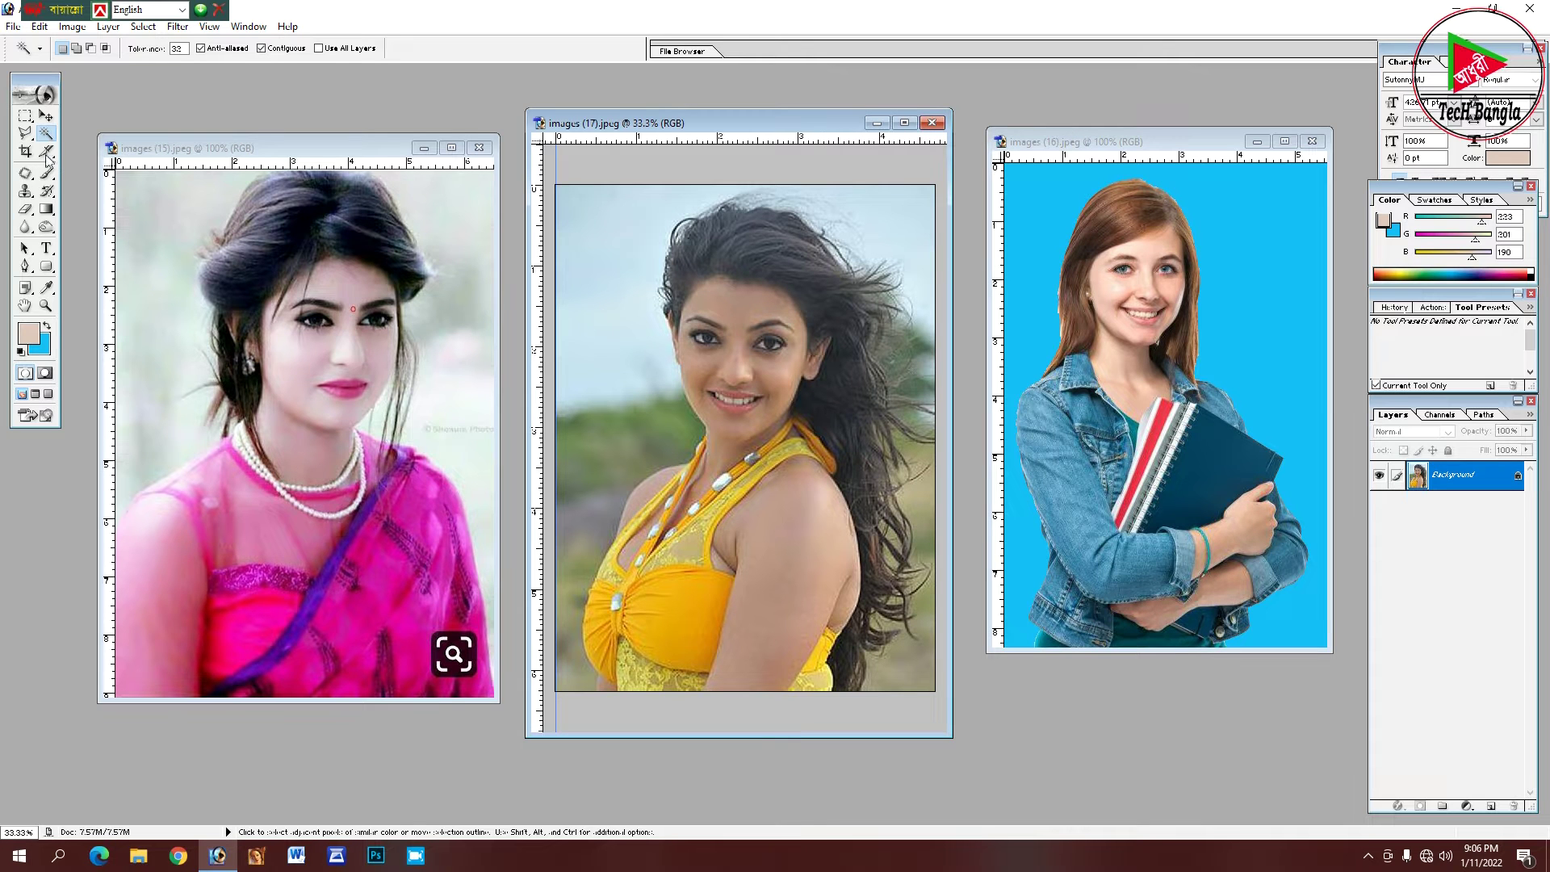
{"action": "left_click", "coordinate": [610, 445]}
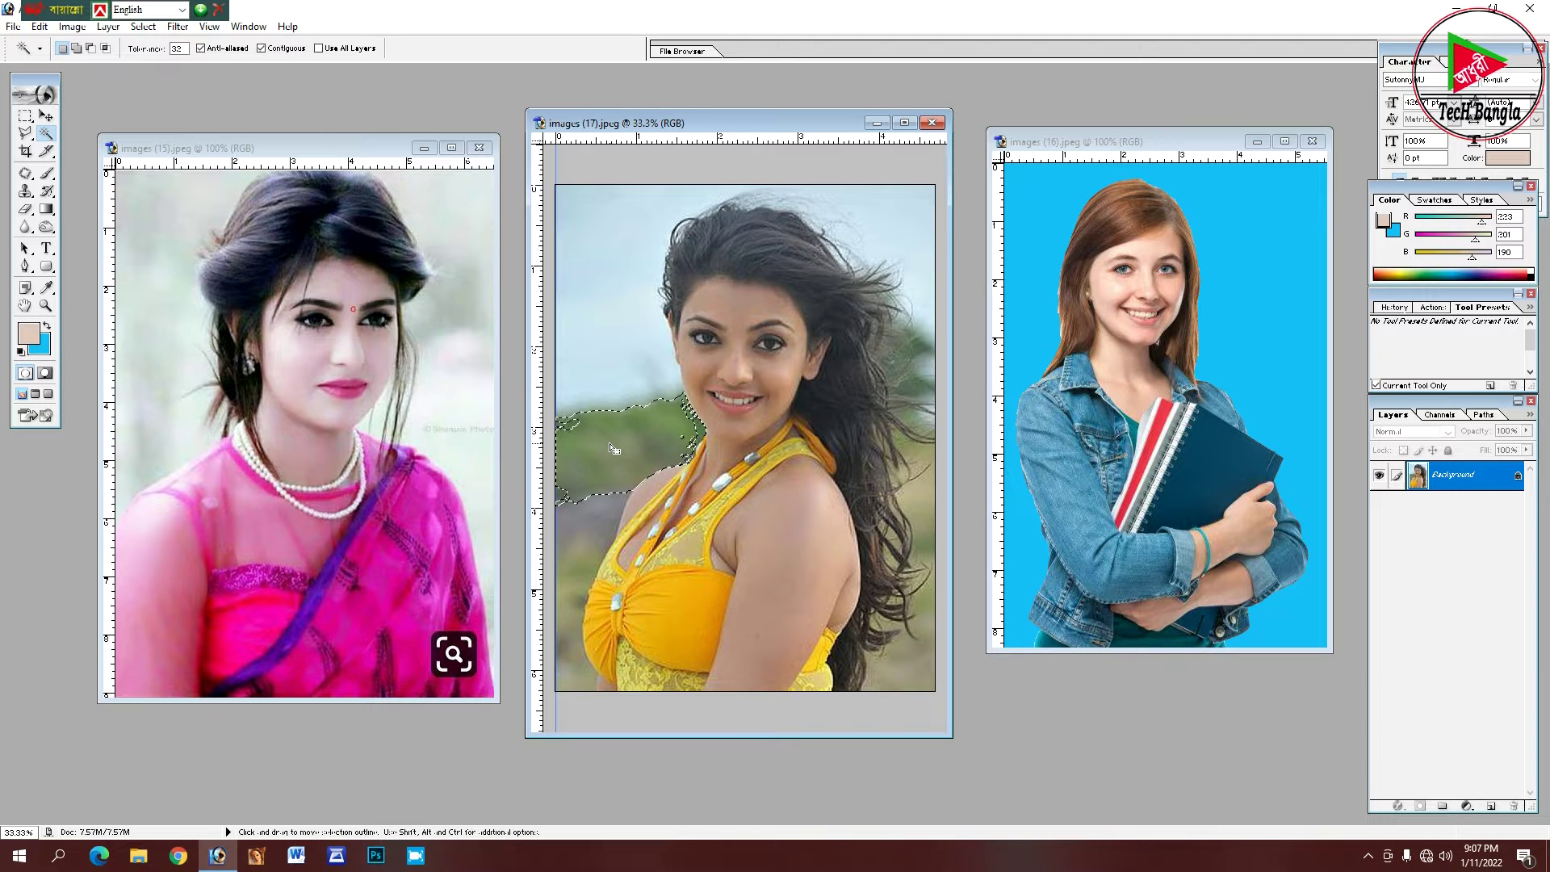
{"action": "left_click", "coordinate": [620, 356]}
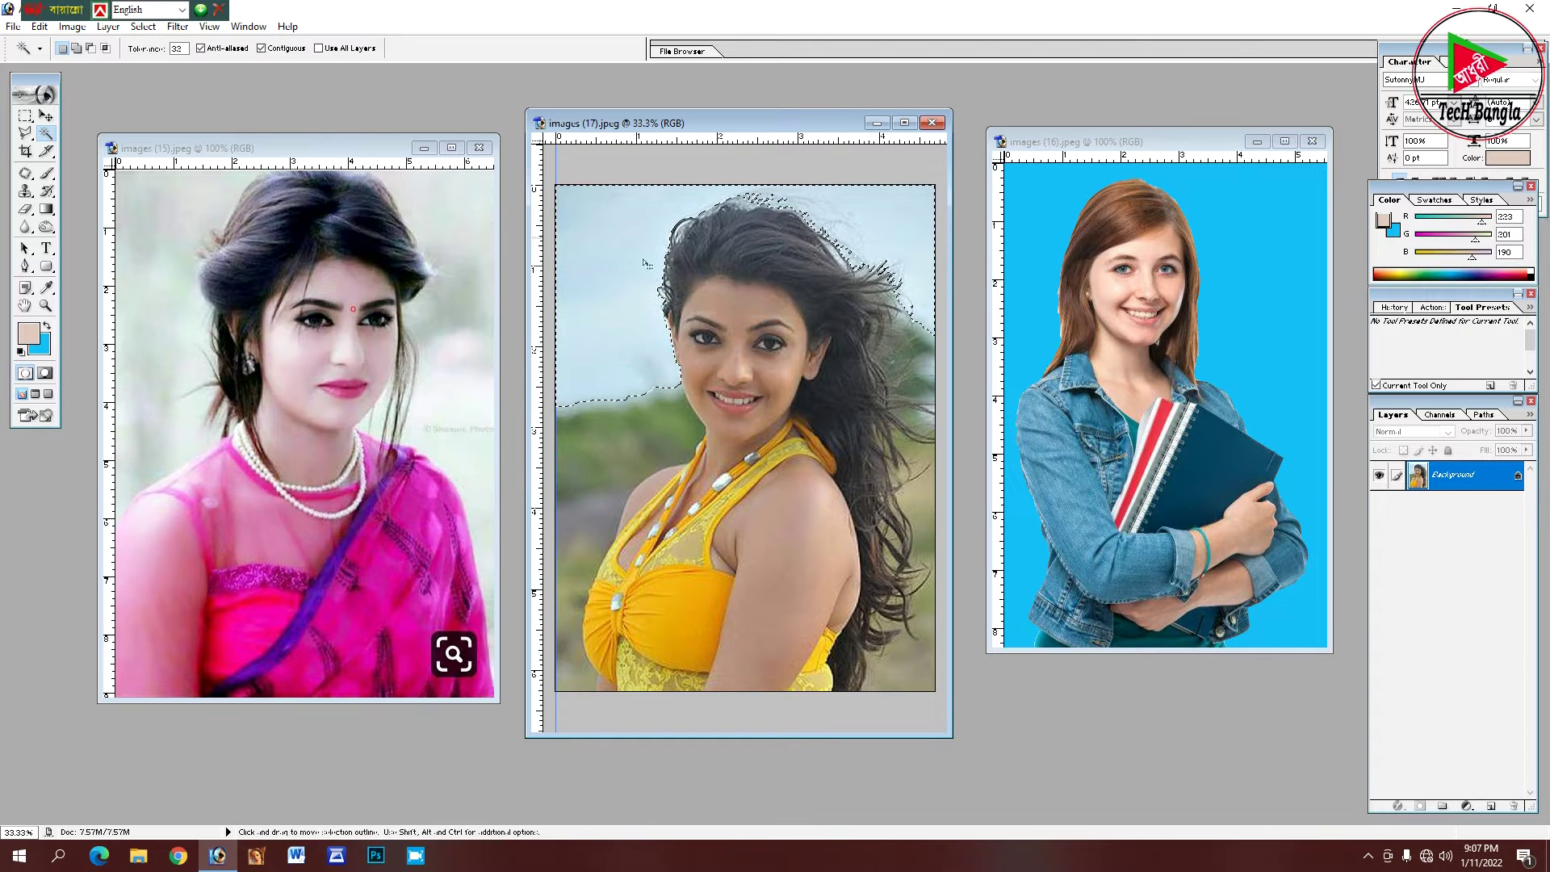
{"action": "left_click", "coordinate": [578, 589]}
{"action": "left_click", "coordinate": [598, 468]}
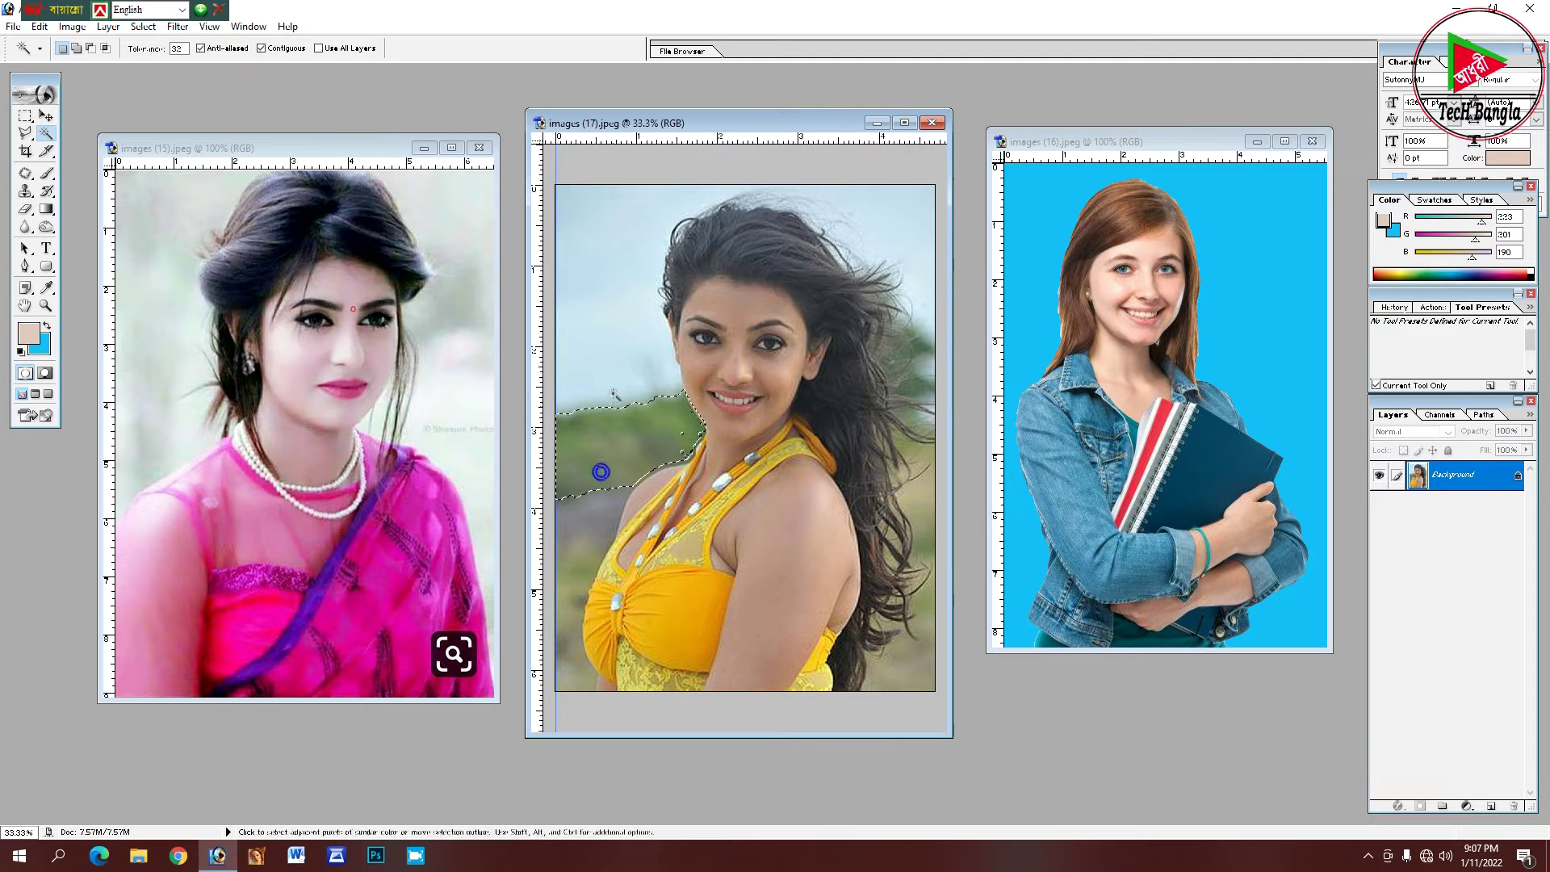
{"action": "left_click", "coordinate": [617, 374], "text": "shift"}
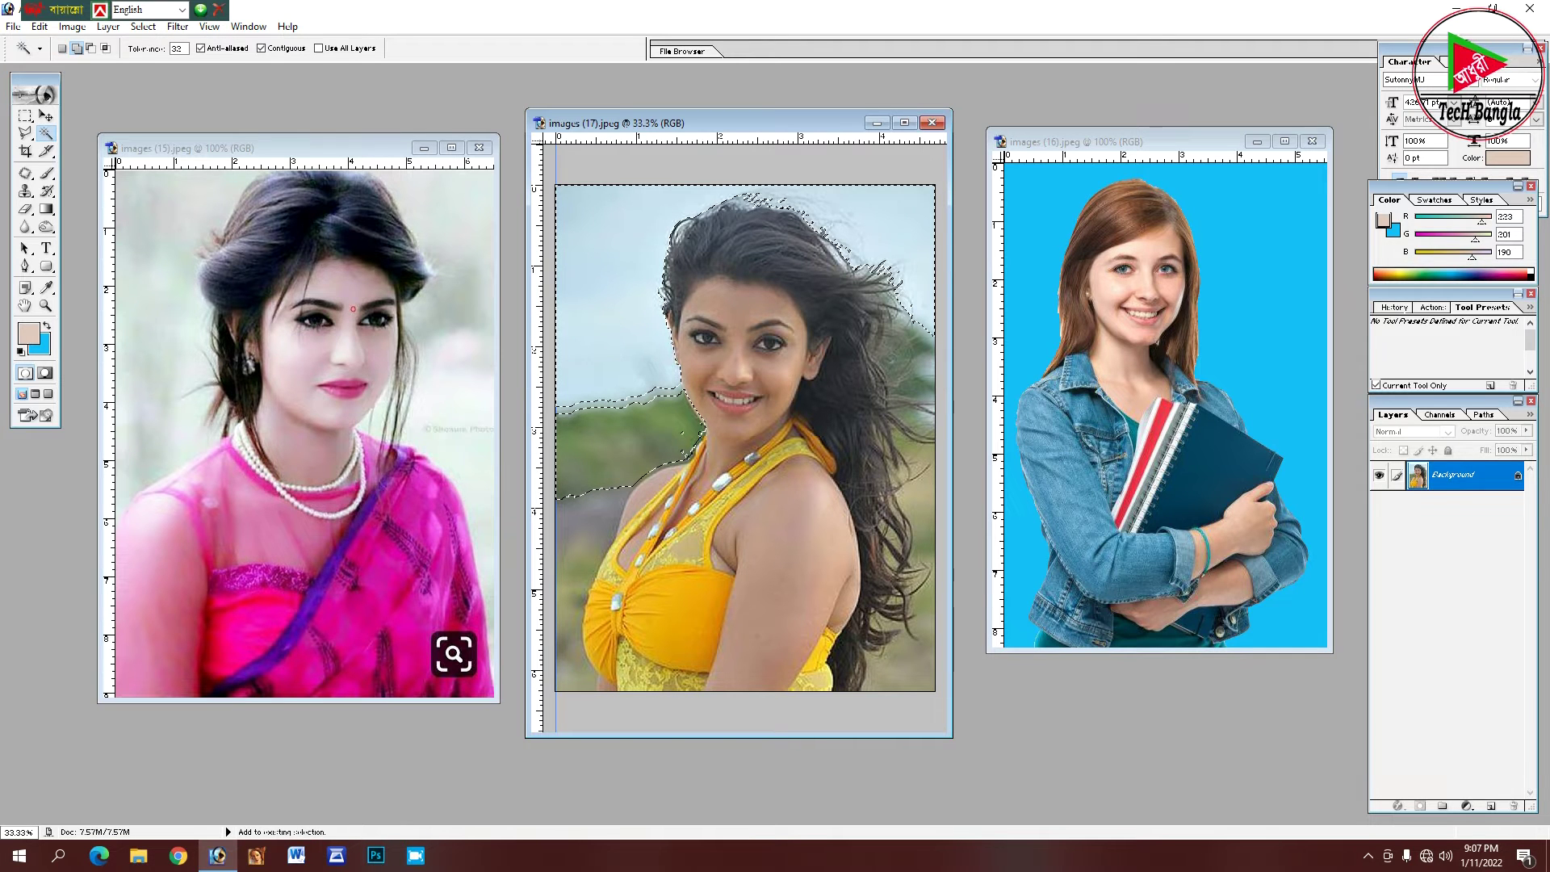
{"action": "key", "text": "ctrl+d"}
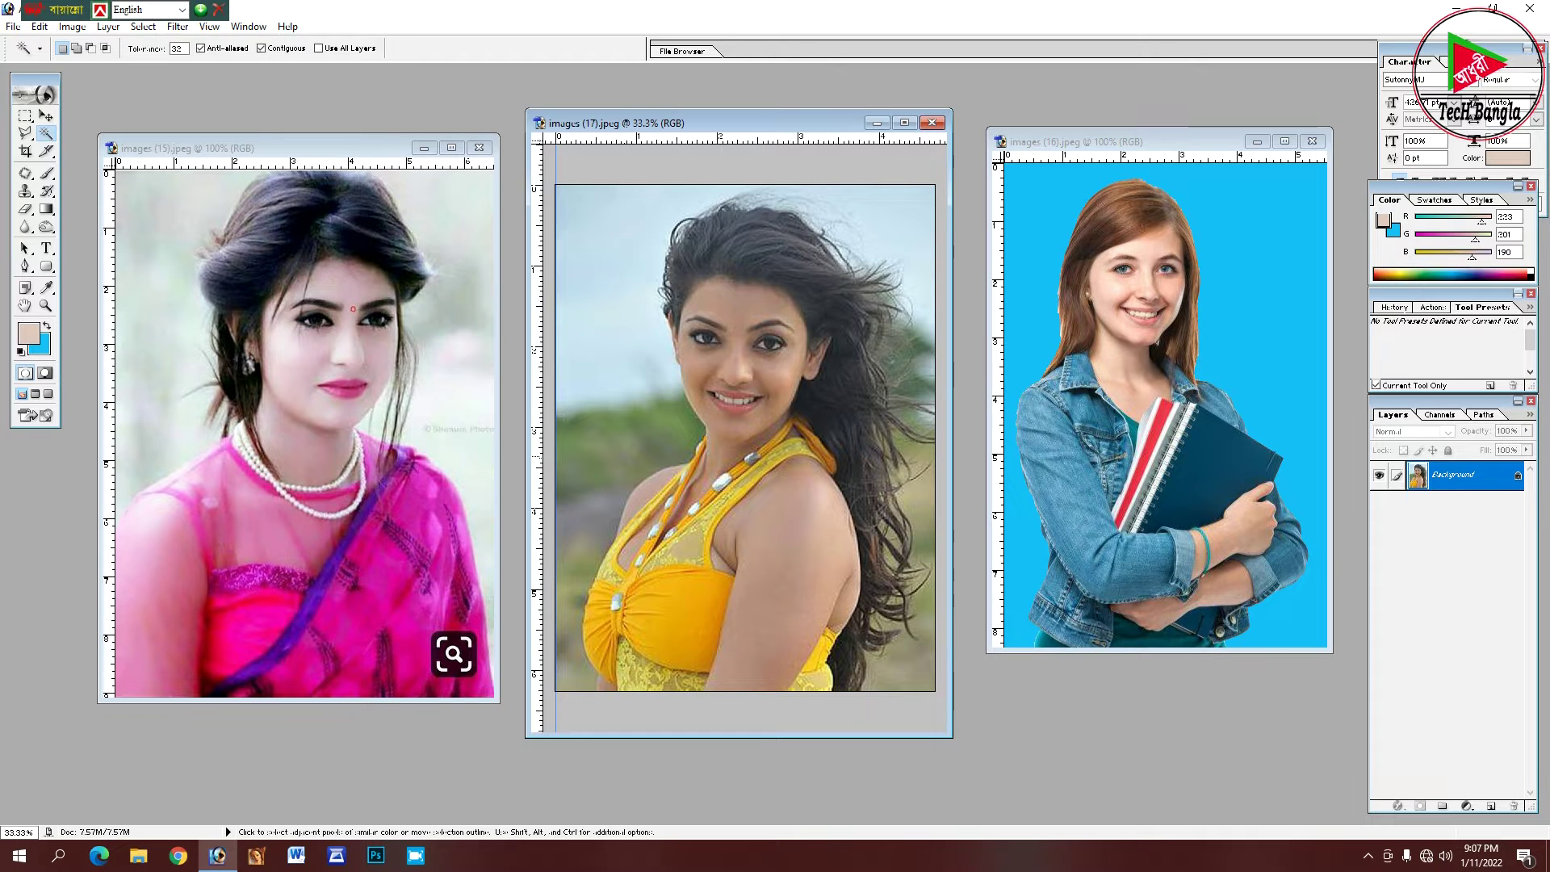
Use the Extract filter on images (17).jpeg and highlight the woman's whole outline, including her hair, with a green brush of size 54.
{"action": "mouse_move", "coordinate": [799, 122]}
{"action": "left_mouse_down"}
{"action": "mouse_move", "coordinate": [821, 190]}
{"action": "mouse_move", "coordinate": [823, 97]}
{"action": "mouse_move", "coordinate": [806, 125]}
{"action": "left_mouse_up"}
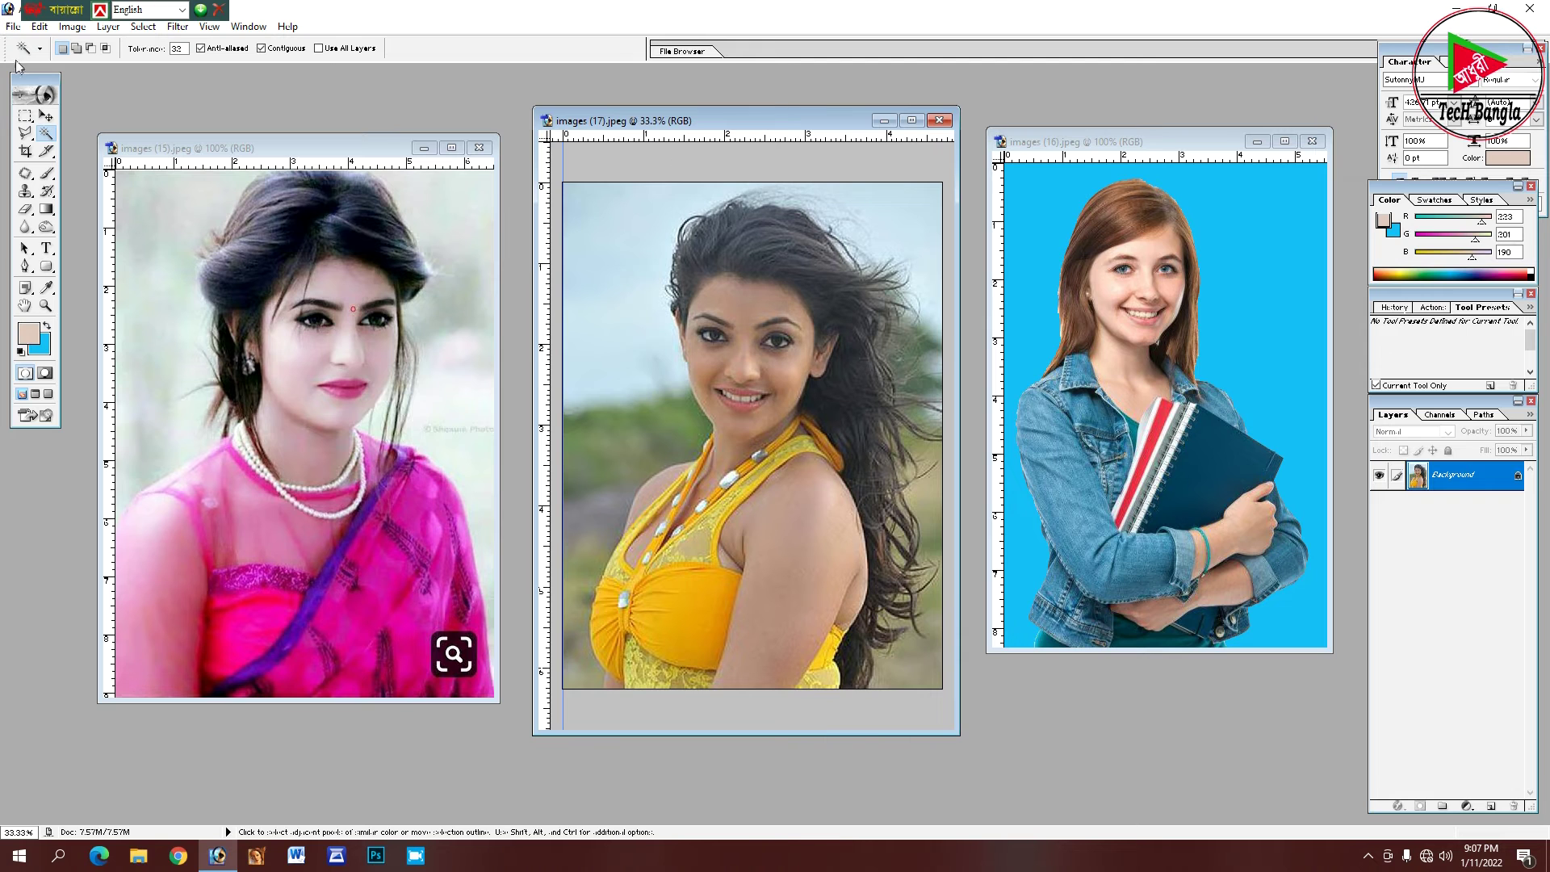
{"action": "left_click", "coordinate": [177, 27]}
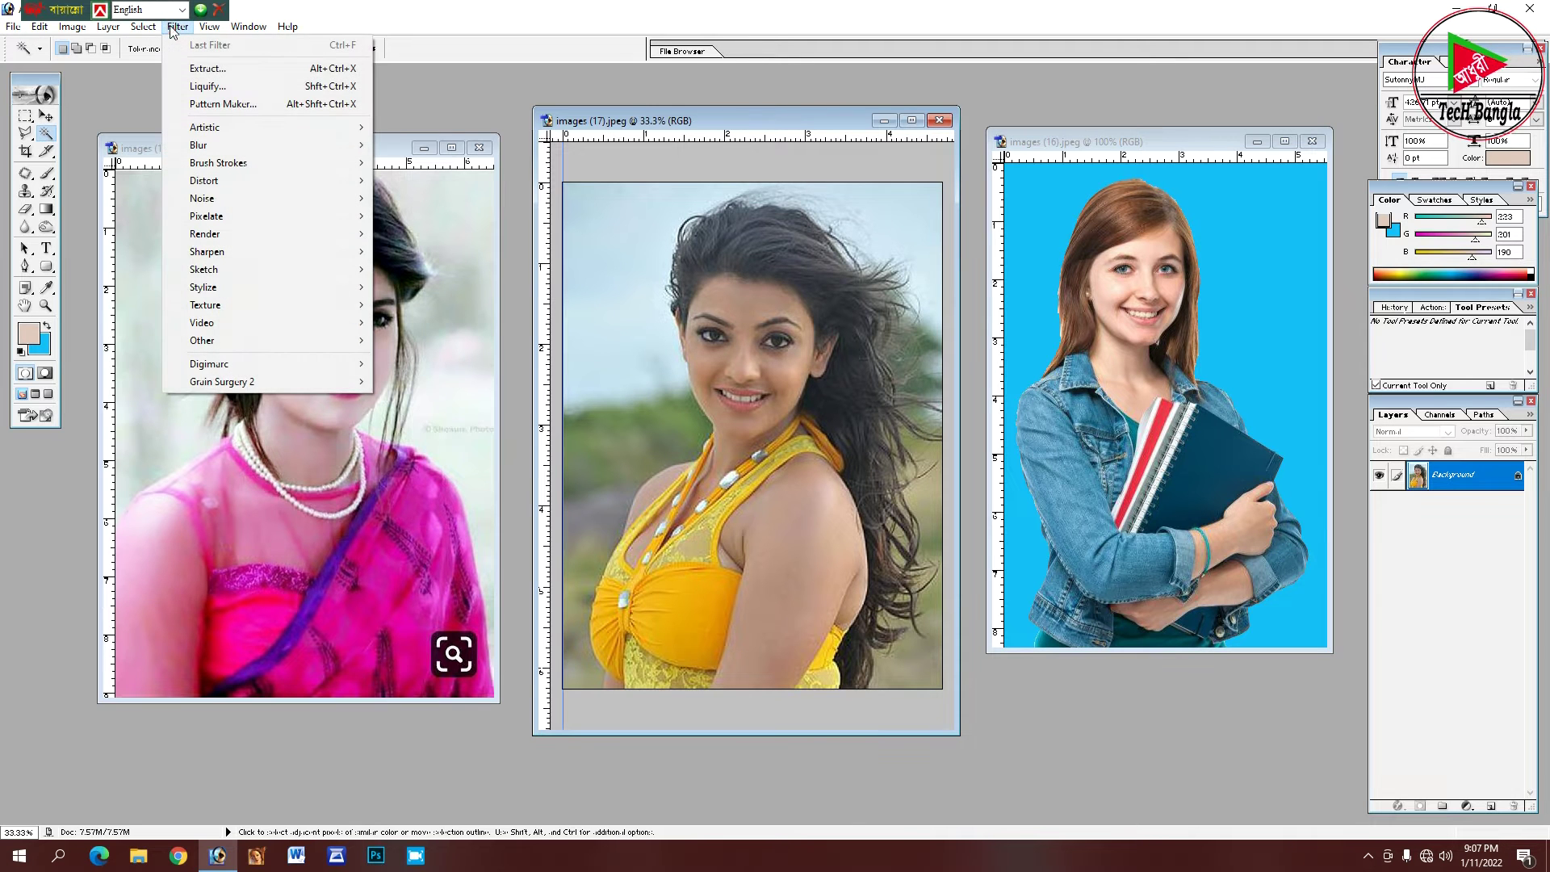
{"action": "left_click", "coordinate": [212, 70]}
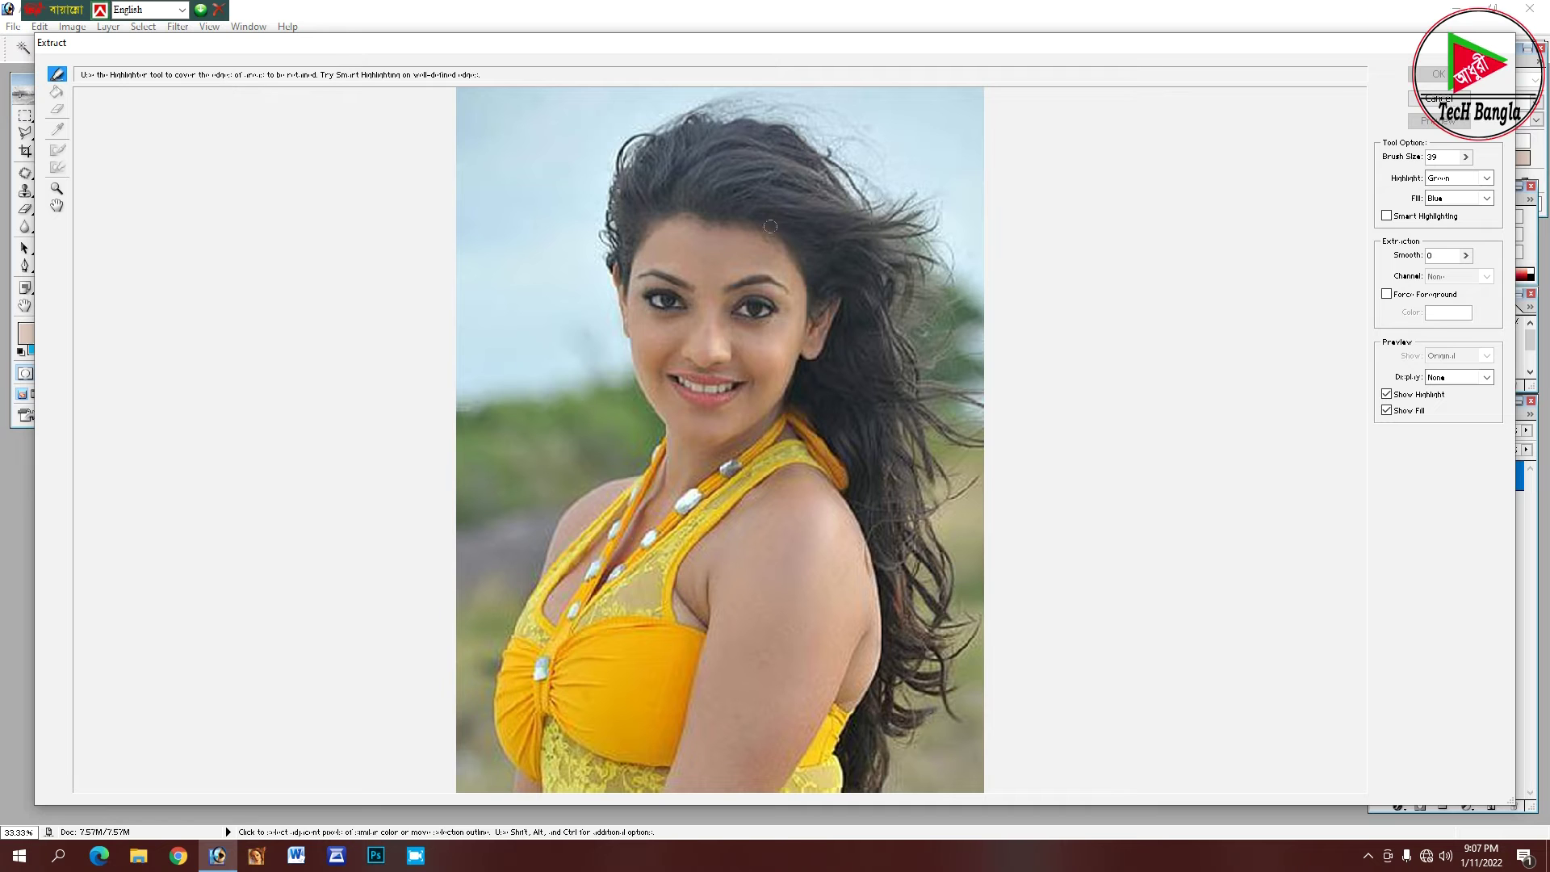
{"action": "left_click", "coordinate": [58, 77]}
{"action": "left_click", "coordinate": [502, 784]}
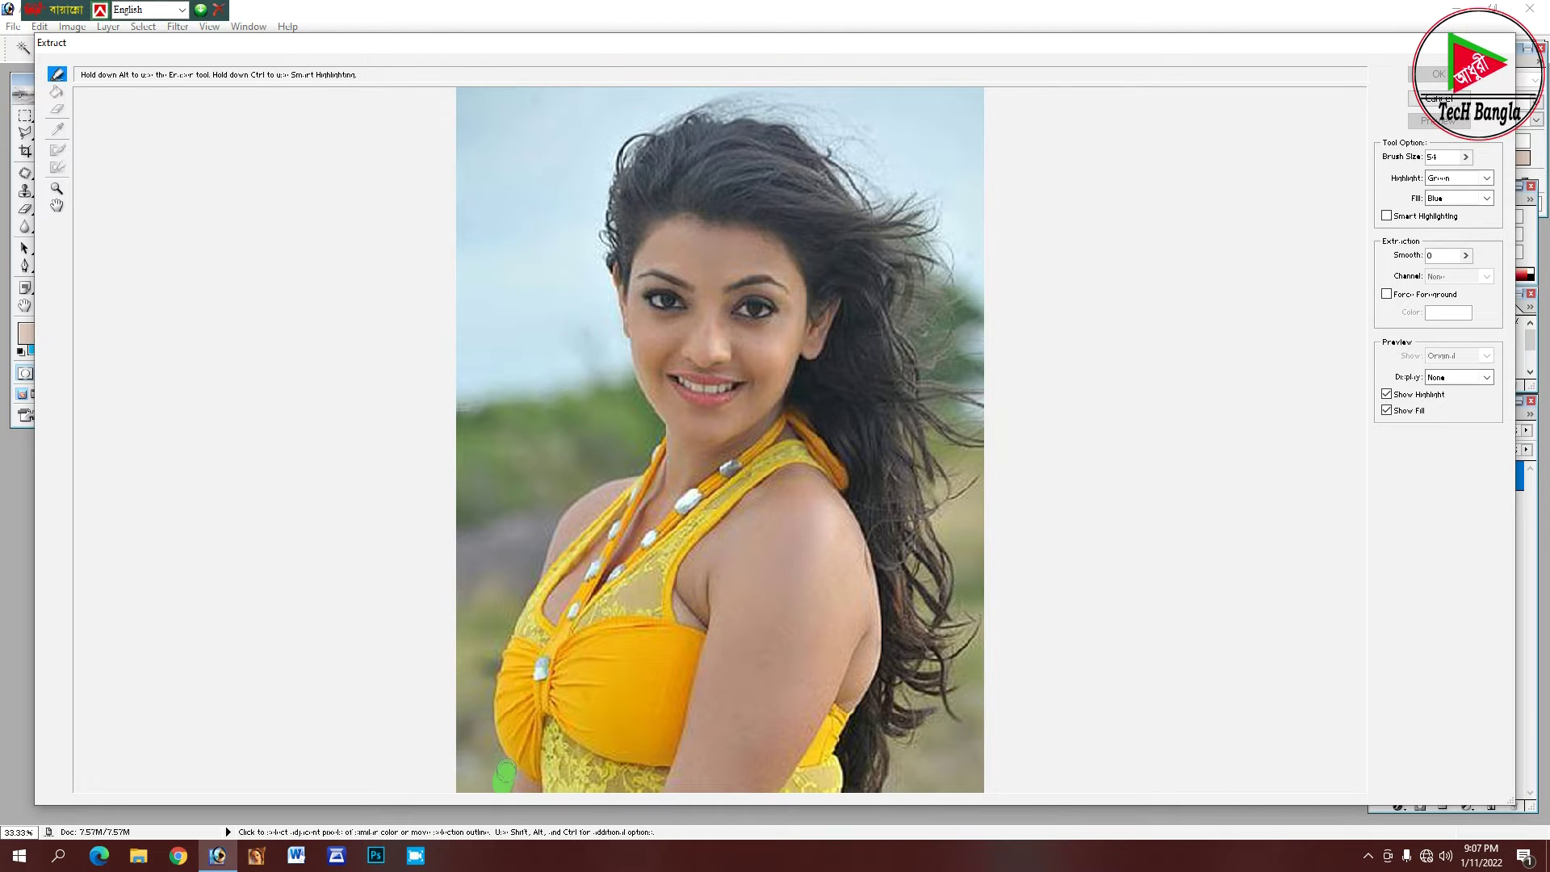
{"action": "mouse_move", "coordinate": [501, 757]}
{"action": "left_mouse_down"}
{"action": "mouse_move", "coordinate": [483, 685]}
{"action": "mouse_move", "coordinate": [528, 565]}
{"action": "mouse_move", "coordinate": [571, 496]}
{"action": "mouse_move", "coordinate": [648, 462]}
{"action": "mouse_move", "coordinate": [655, 440]}
{"action": "mouse_move", "coordinate": [615, 327]}
{"action": "left_mouse_up"}
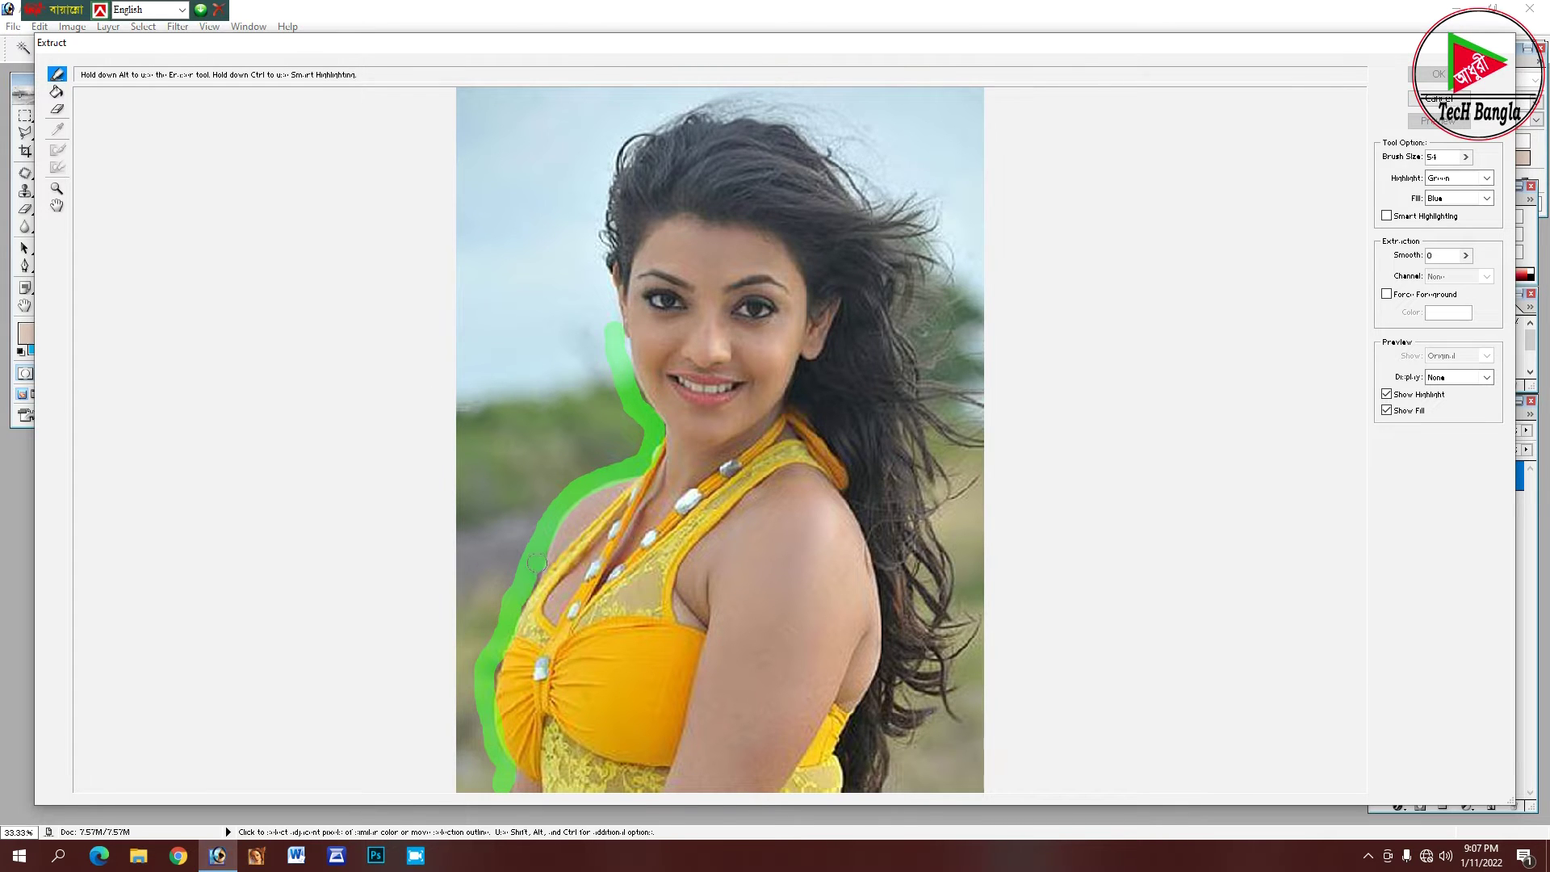
{"action": "left_click_drag", "start_coordinate": [509, 613], "coordinate": [492, 666]}
{"action": "mouse_move", "coordinate": [625, 361]}
{"action": "left_mouse_down"}
{"action": "mouse_move", "coordinate": [602, 229]}
{"action": "mouse_move", "coordinate": [611, 170]}
{"action": "mouse_move", "coordinate": [645, 129]}
{"action": "mouse_move", "coordinate": [704, 111]}
{"action": "mouse_move", "coordinate": [792, 121]}
{"action": "mouse_move", "coordinate": [873, 211]}
{"action": "mouse_move", "coordinate": [919, 212]}
{"action": "mouse_move", "coordinate": [916, 247]}
{"action": "mouse_move", "coordinate": [937, 279]}
{"action": "mouse_move", "coordinate": [915, 328]}
{"action": "mouse_move", "coordinate": [930, 370]}
{"action": "mouse_move", "coordinate": [912, 338]}
{"action": "mouse_move", "coordinate": [924, 434]}
{"action": "mouse_move", "coordinate": [909, 429]}
{"action": "mouse_move", "coordinate": [937, 540]}
{"action": "mouse_move", "coordinate": [916, 525]}
{"action": "mouse_move", "coordinate": [934, 555]}
{"action": "mouse_move", "coordinate": [913, 569]}
{"action": "mouse_move", "coordinate": [939, 599]}
{"action": "mouse_move", "coordinate": [943, 646]}
{"action": "mouse_move", "coordinate": [904, 683]}
{"action": "mouse_move", "coordinate": [880, 783]}
{"action": "left_mouse_up"}
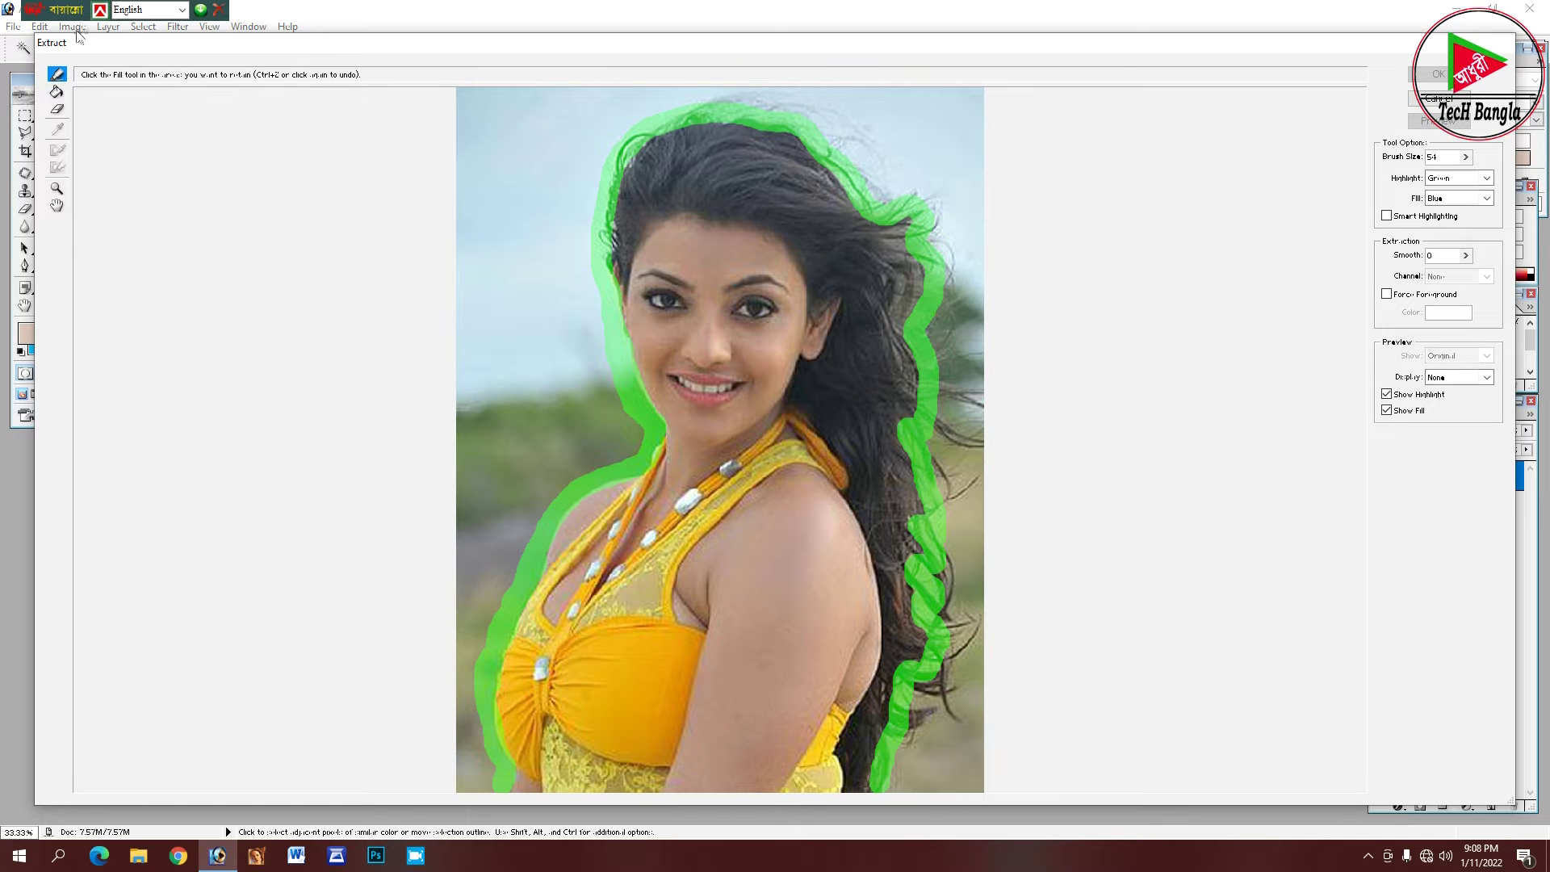
Fill the area inside the highlighted outline as the part to keep and apply the extraction.
{"action": "left_click", "coordinate": [56, 92]}
{"action": "left_click", "coordinate": [745, 590]}
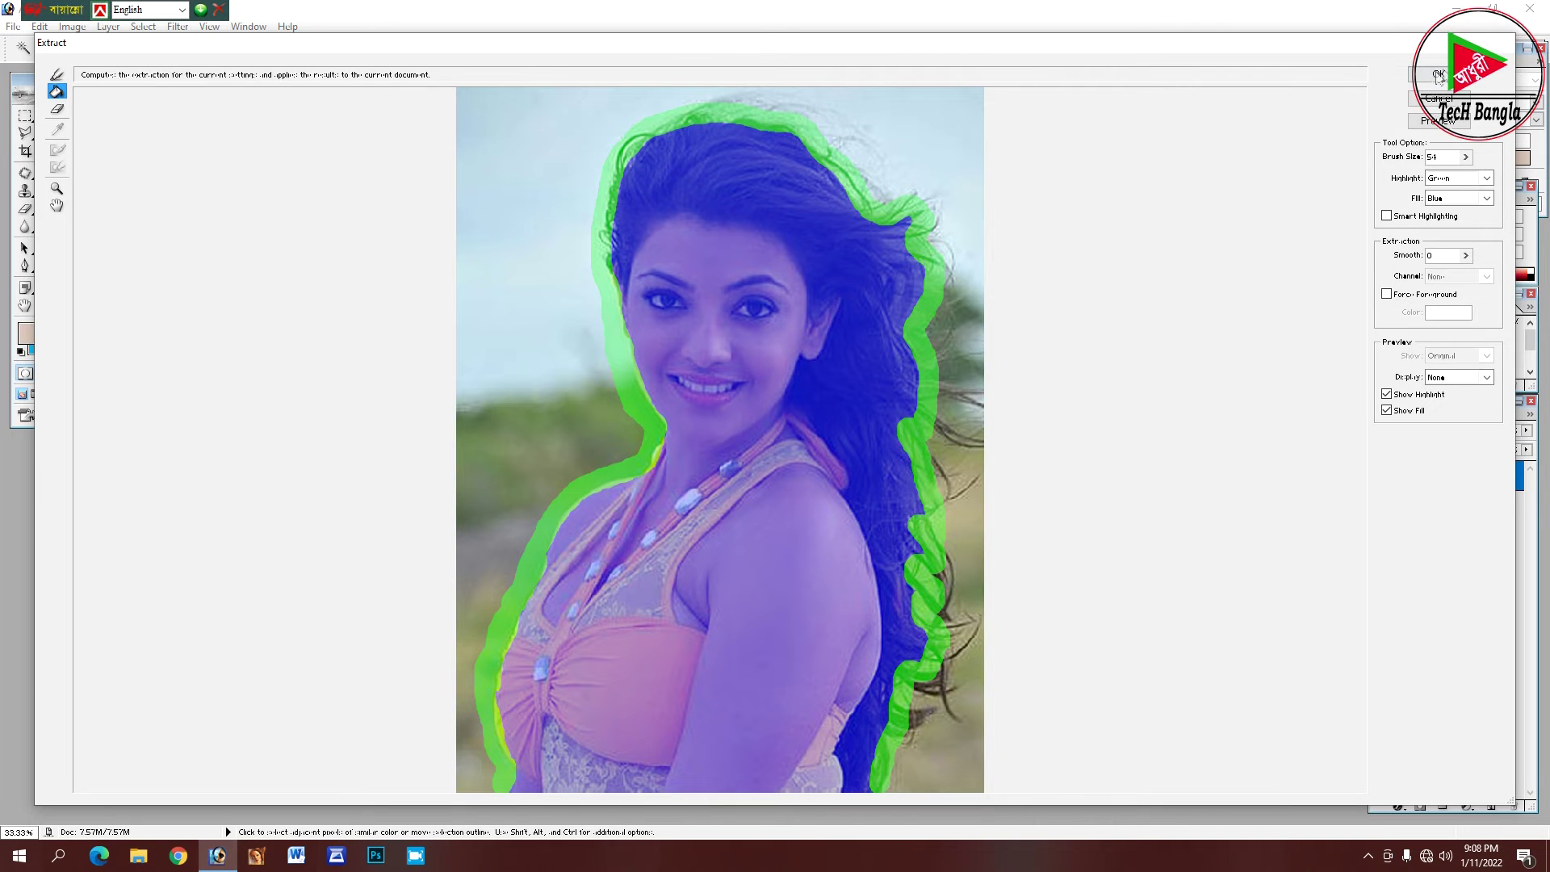
{"action": "left_click", "coordinate": [1438, 74]}
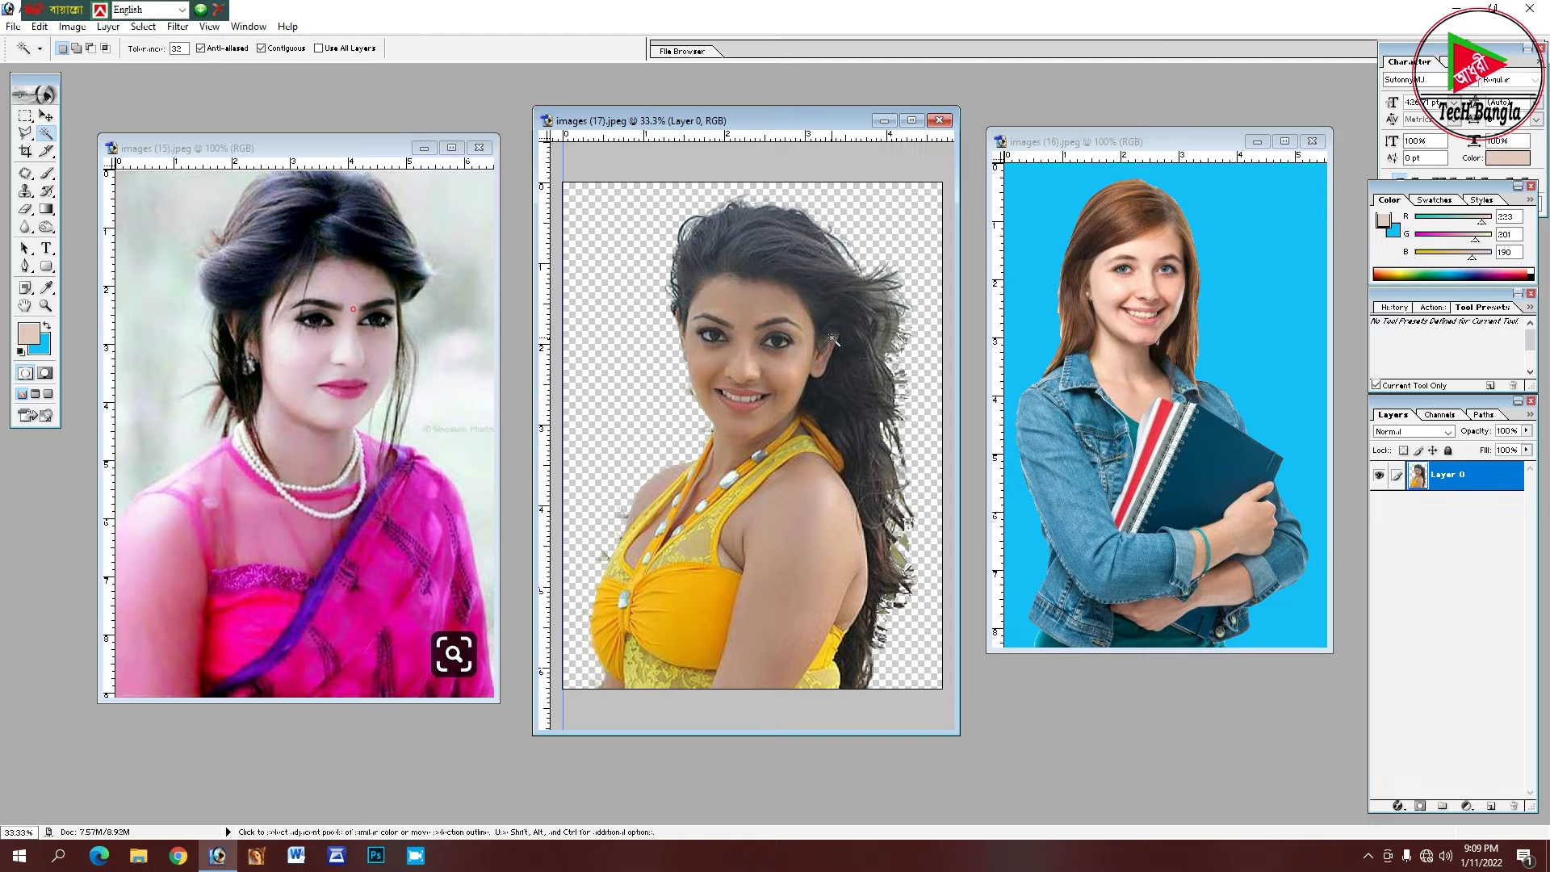
Change the background color to a light blue.
{"action": "left_click", "coordinate": [39, 345]}
{"action": "left_click", "coordinate": [707, 533]}
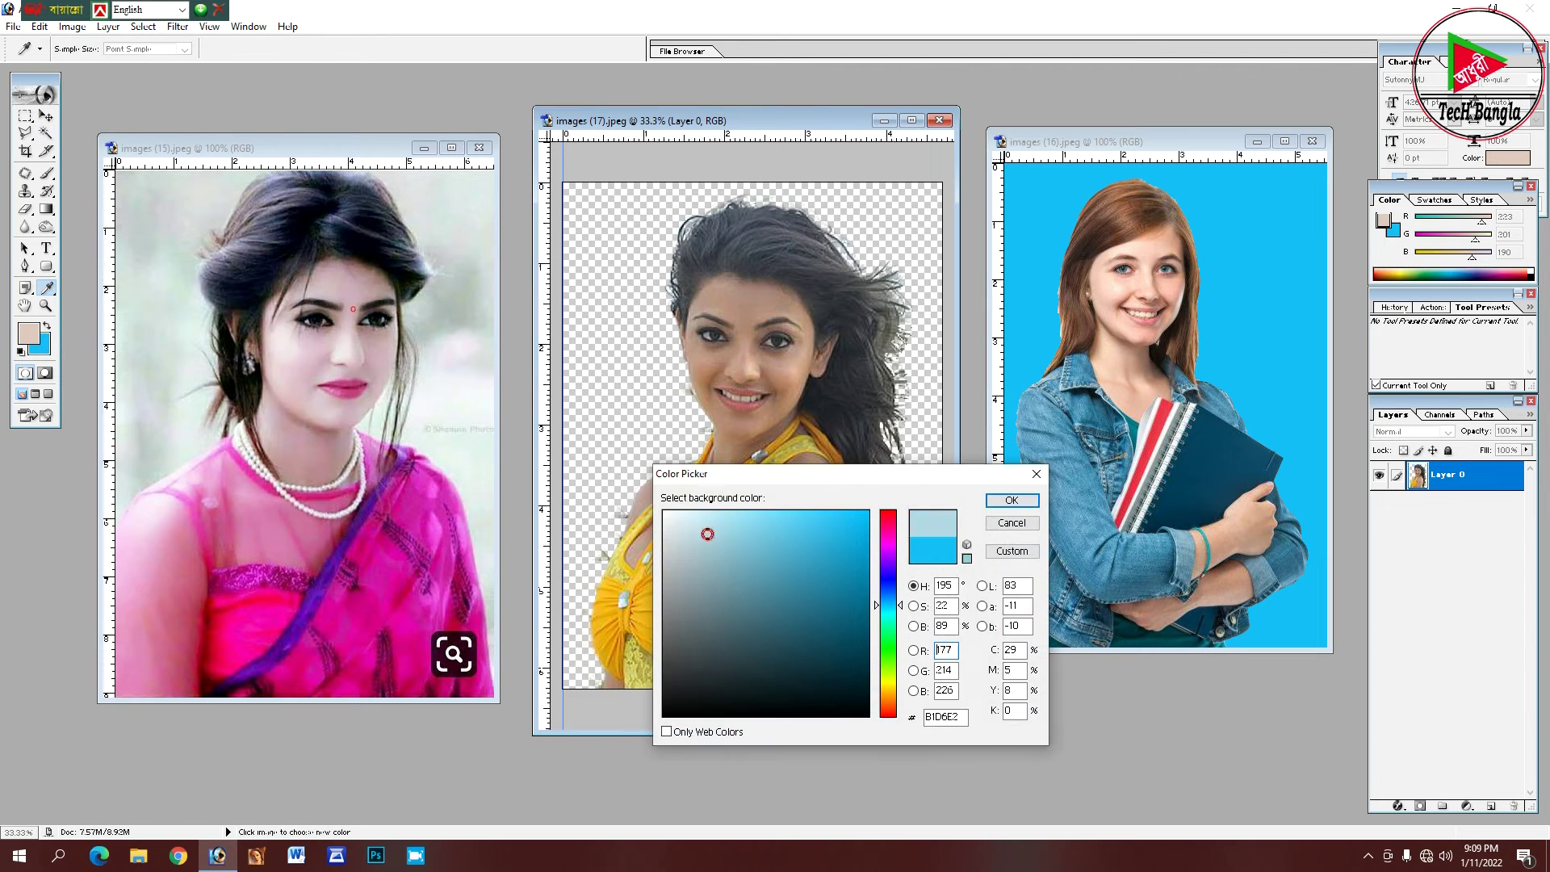
{"action": "left_click", "coordinate": [713, 522]}
{"action": "left_click", "coordinate": [709, 538]}
{"action": "left_click", "coordinate": [720, 536]}
{"action": "left_click", "coordinate": [712, 529]}
{"action": "left_click", "coordinate": [731, 549]}
{"action": "left_click", "coordinate": [728, 530]}
{"action": "left_click", "coordinate": [724, 525]}
{"action": "left_click", "coordinate": [1011, 500]}
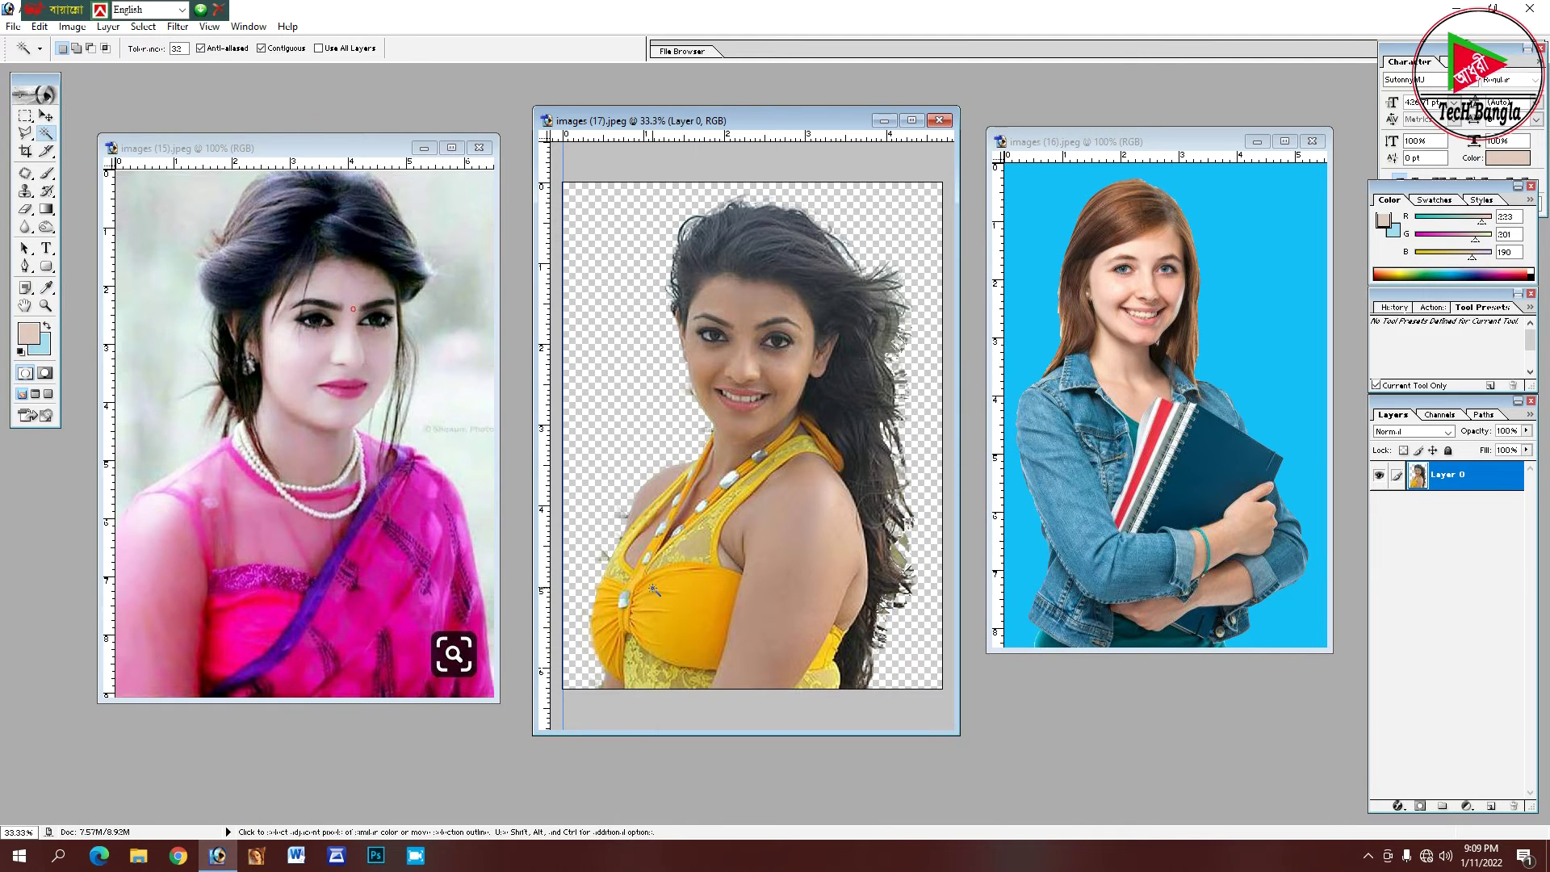
Add a new layer above the extracted woman and fill it with the light blue background color.
{"action": "key", "text": "ctrl+BackSpace"}
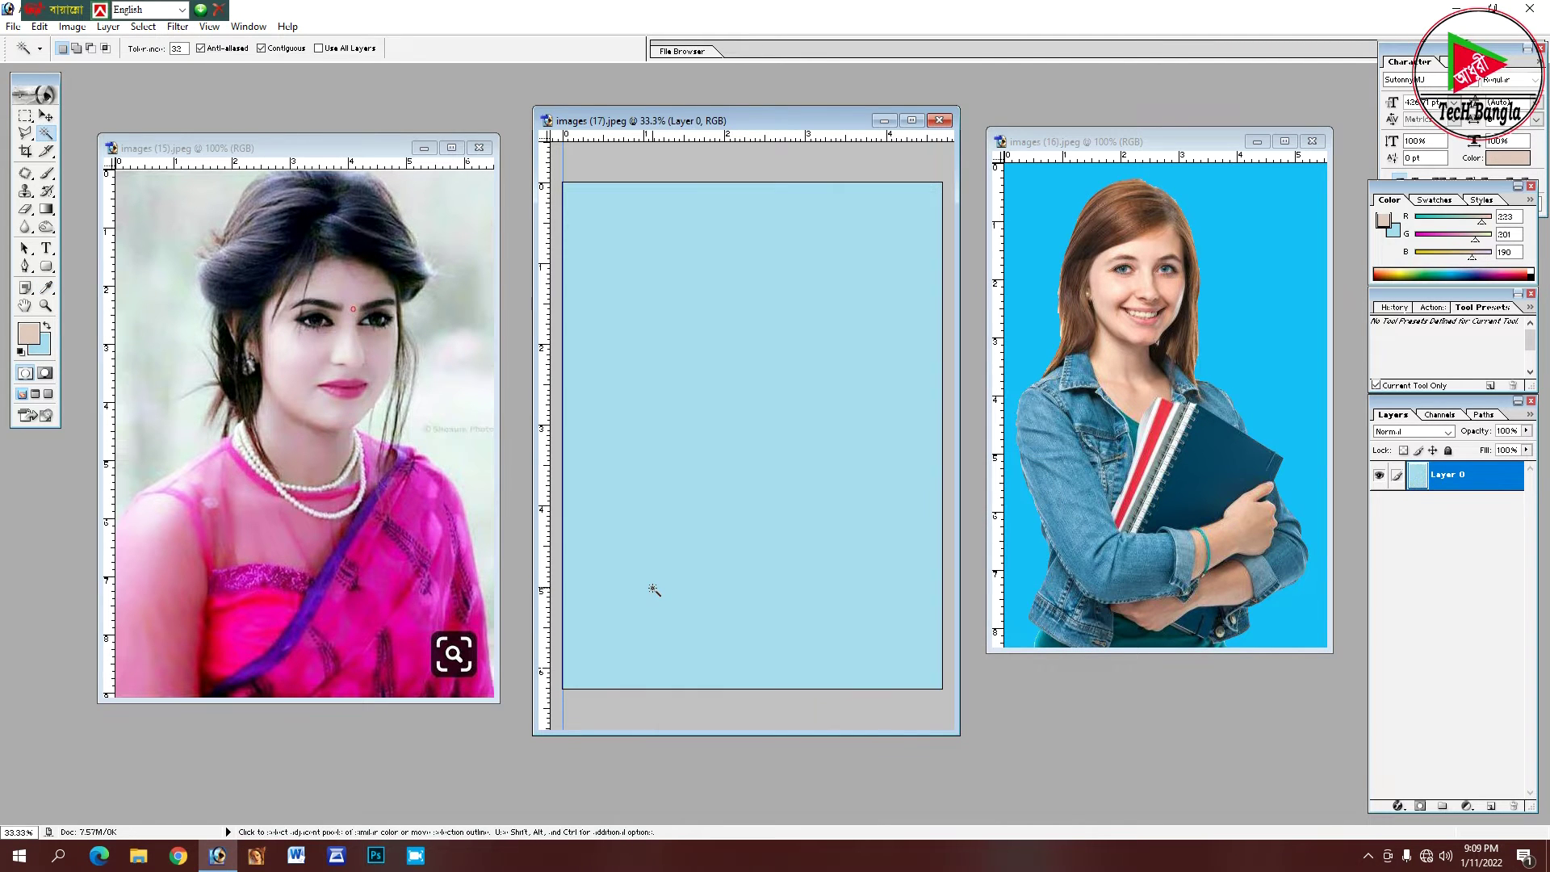
{"action": "key", "text": "ctrl+z"}
{"action": "left_click", "coordinate": [1491, 805]}
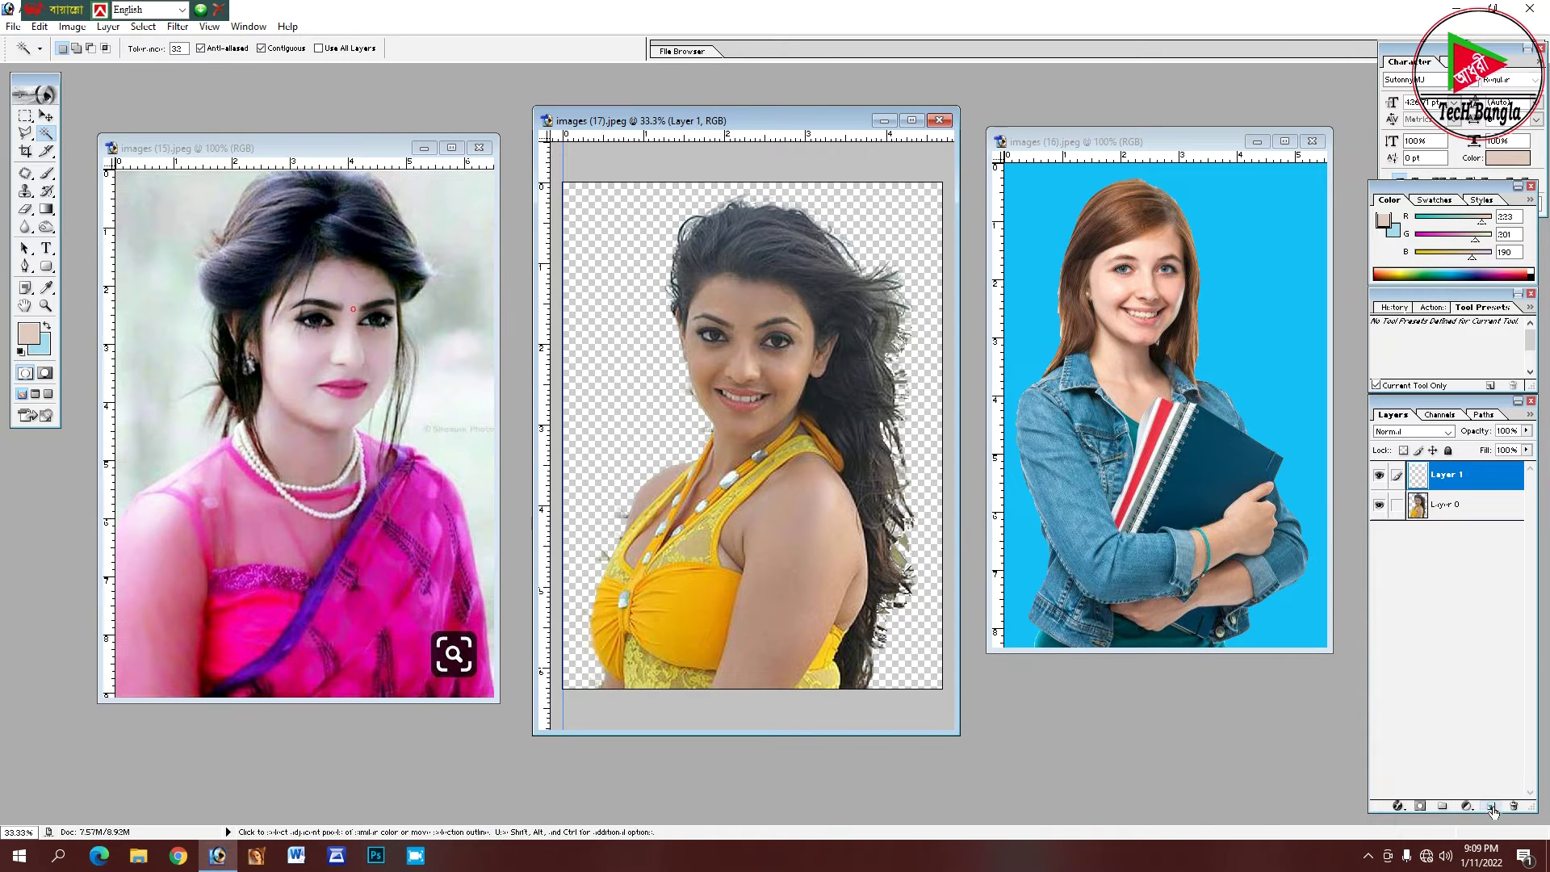
{"action": "key", "text": "ctrl"}
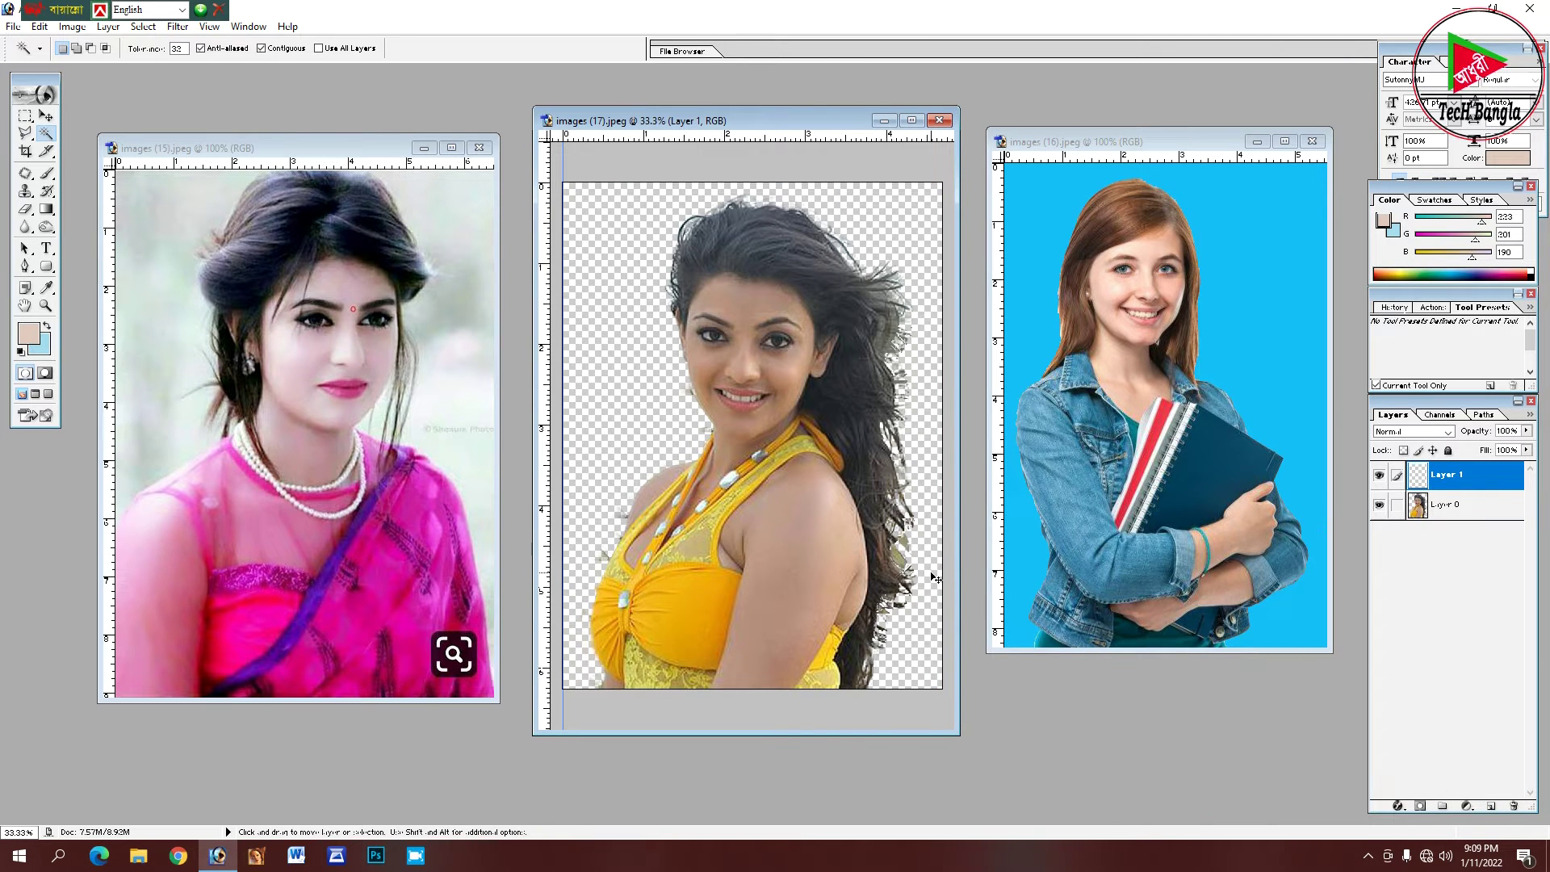
{"action": "key", "text": "ctrl+BackSpace"}
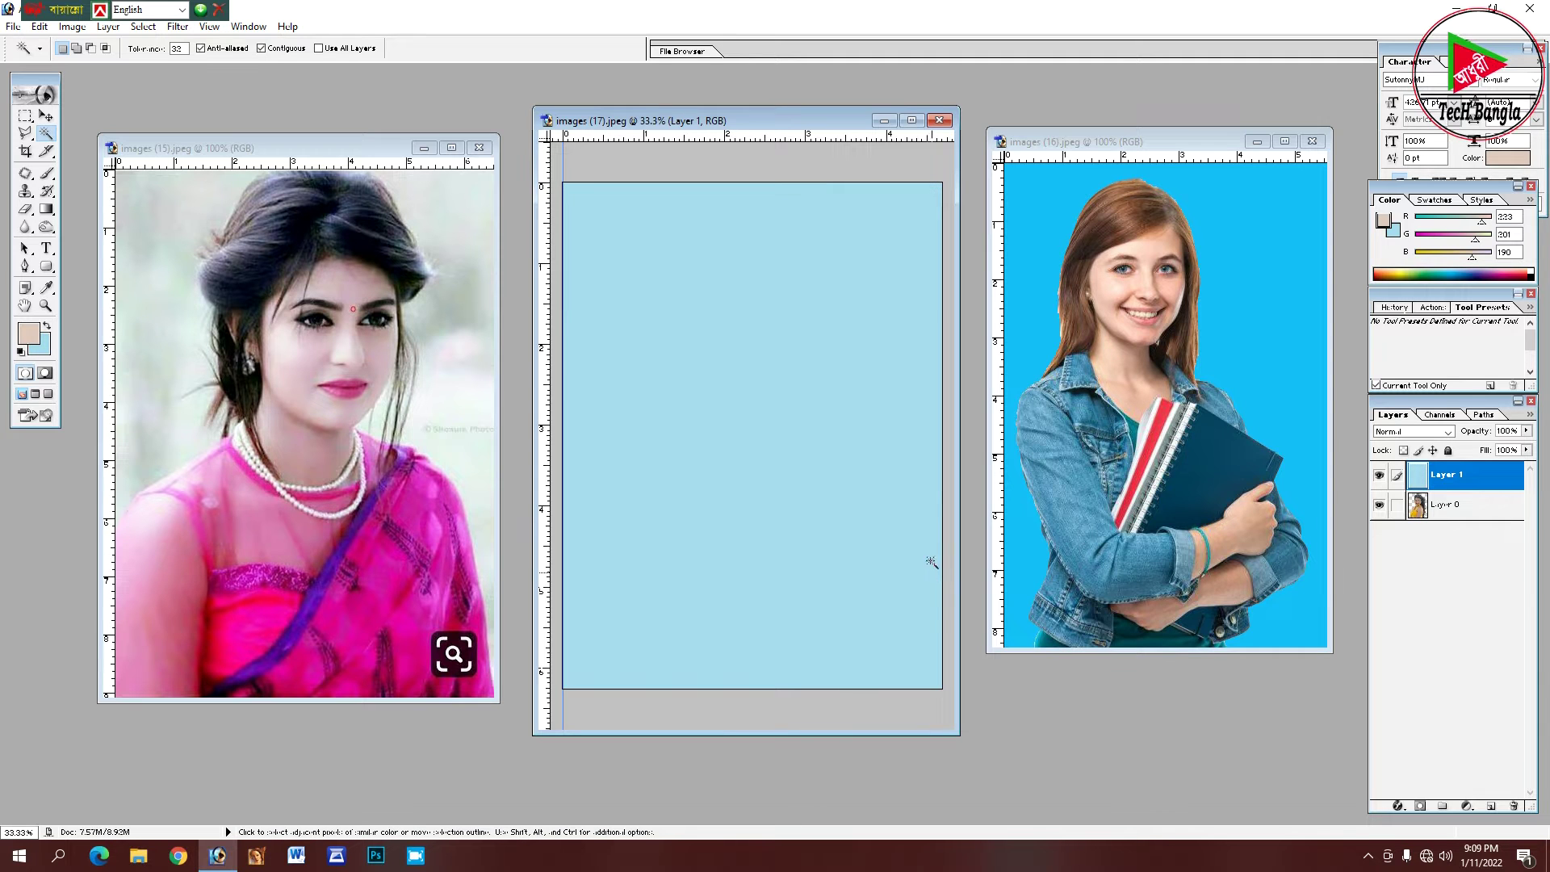
Move the light blue layer below the extracted woman's layer.
{"action": "left_click", "coordinate": [1453, 485]}
{"action": "left_click_drag", "start_coordinate": [1453, 485], "coordinate": [1463, 550]}
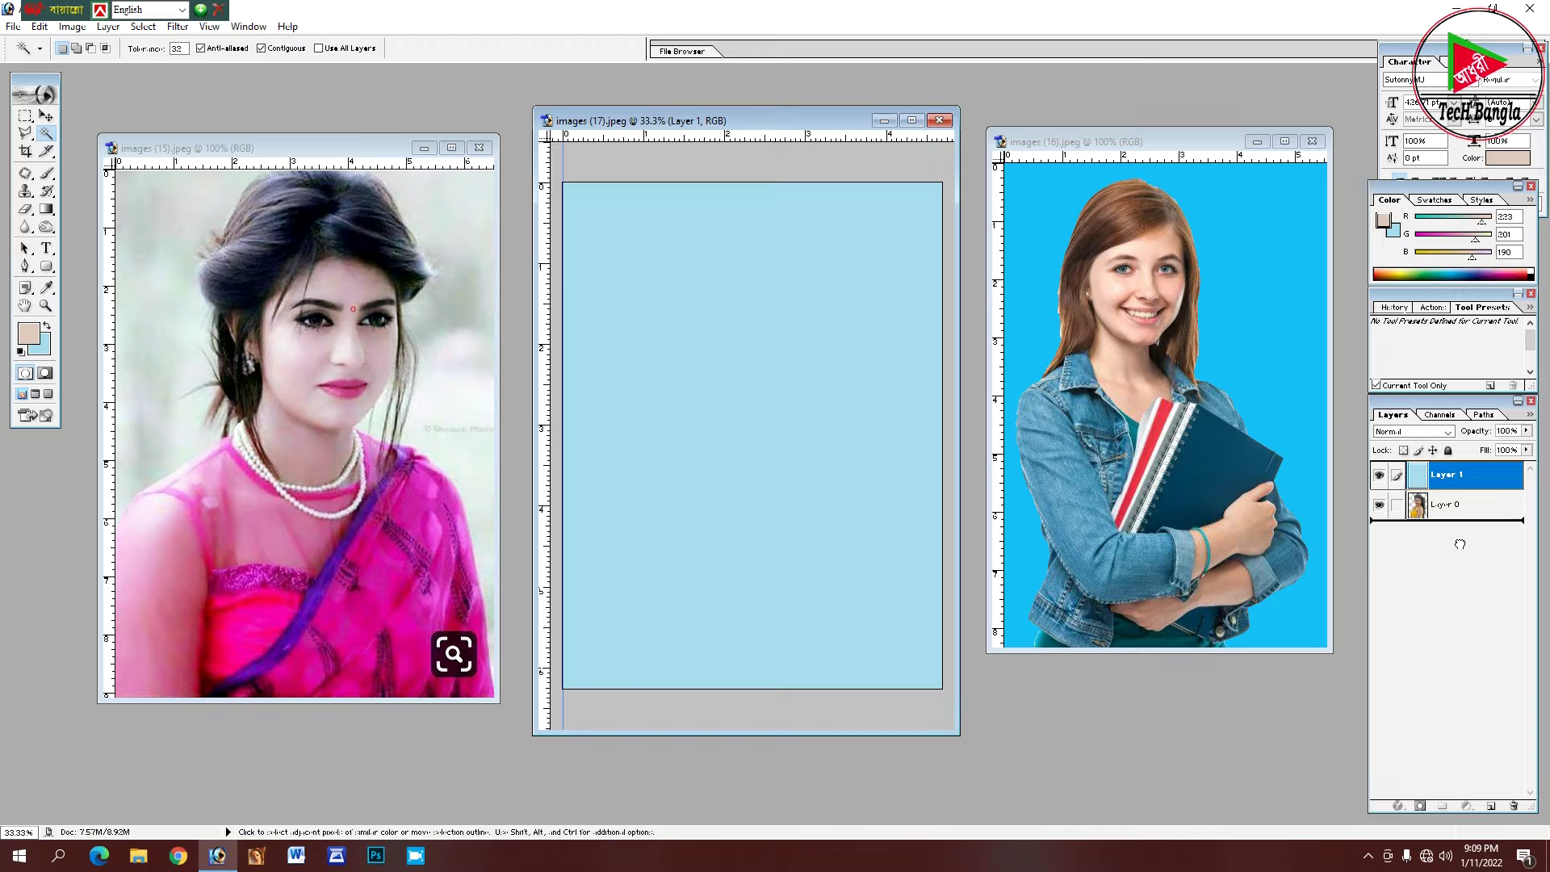
{"action": "left_click_drag", "start_coordinate": [1460, 544], "coordinate": [1460, 542]}
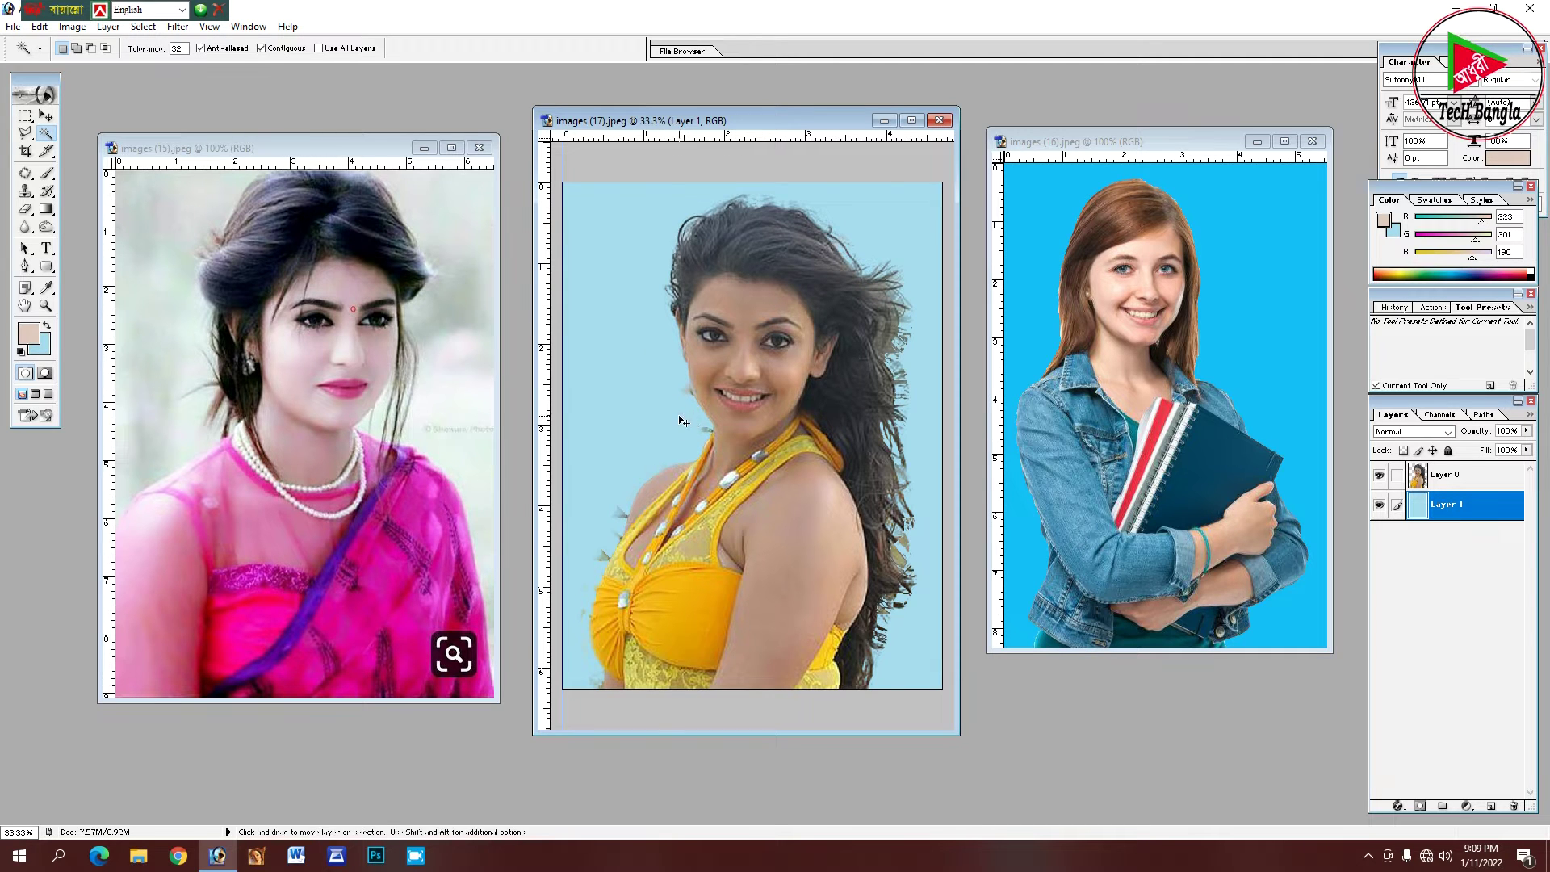
Erase the leftover background fragments beside the woman's shoulder and neck on Layer 0 with the Eraser tool.
{"action": "key", "text": "ctrl+plus"}
{"action": "left_click_drag", "start_coordinate": [859, 736], "coordinate": [799, 737]}
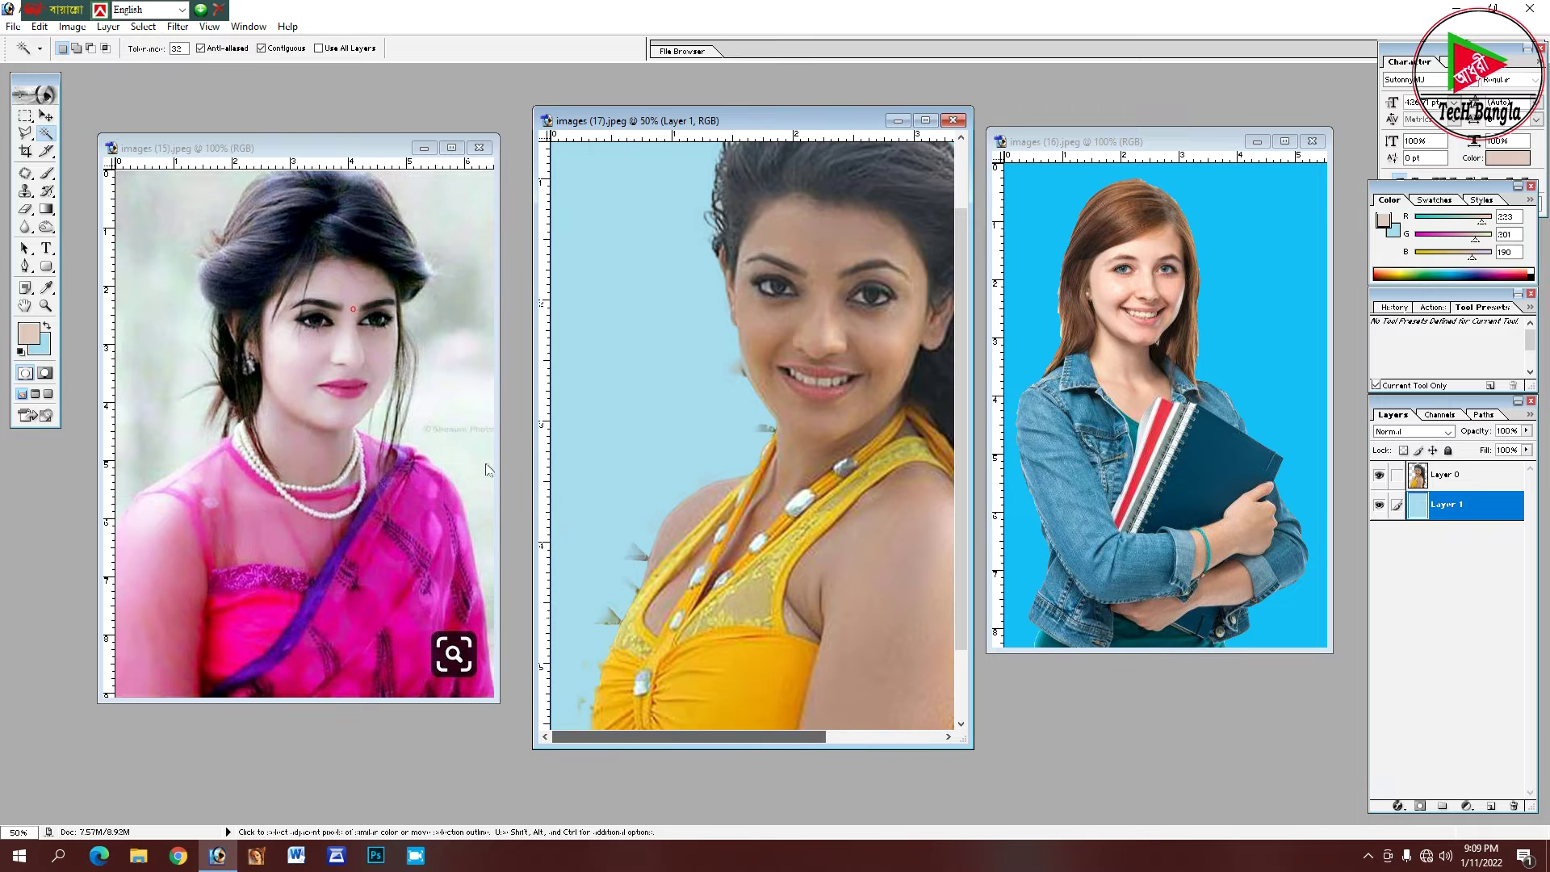
{"action": "left_click", "coordinate": [29, 215]}
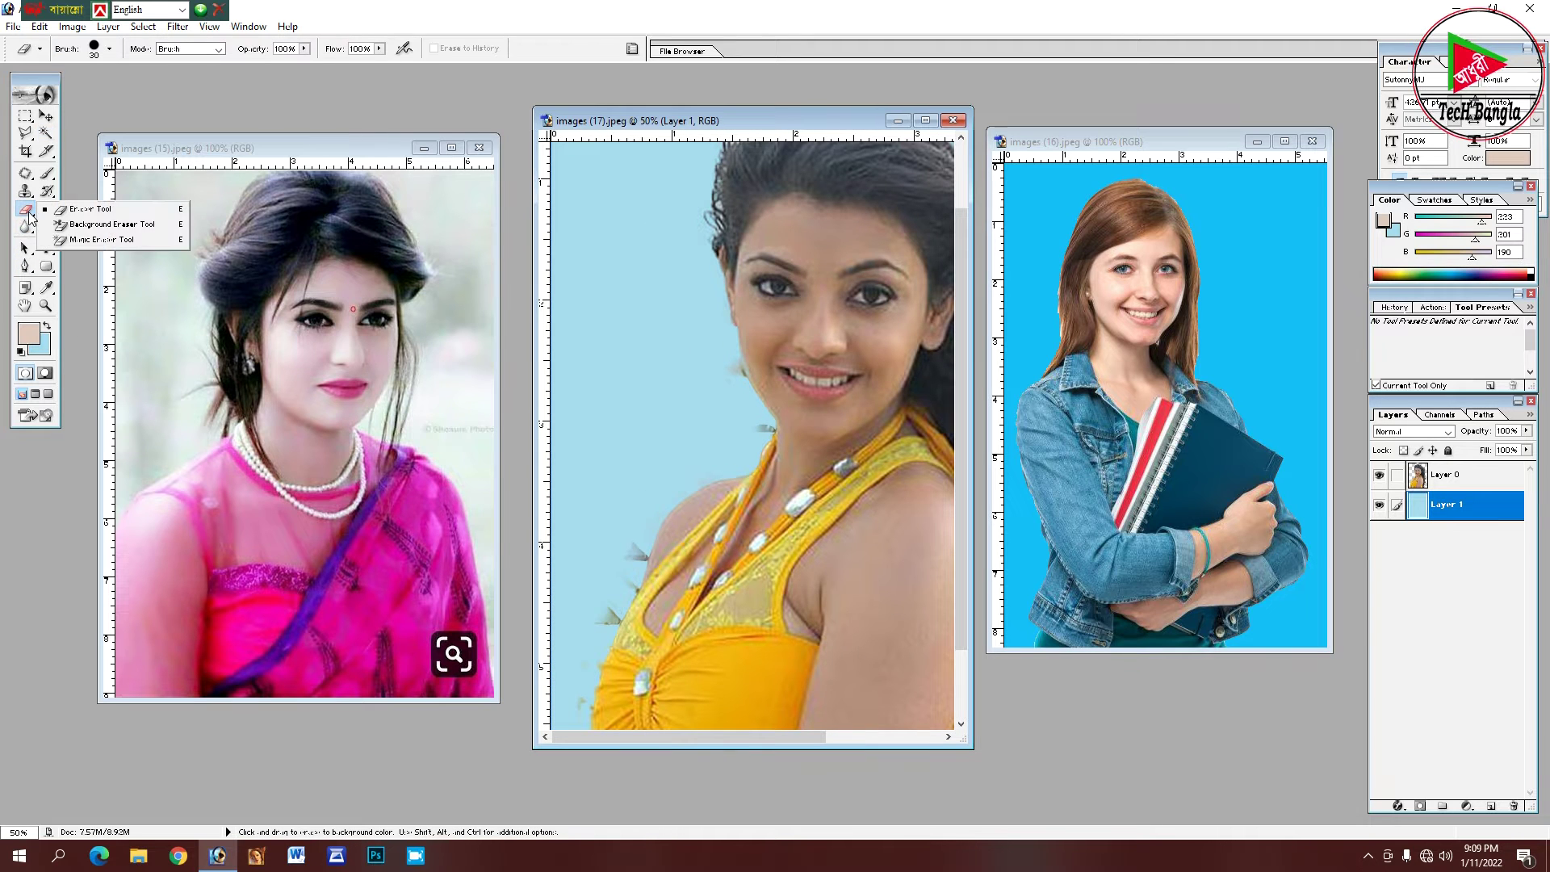
{"action": "left_click", "coordinate": [87, 210]}
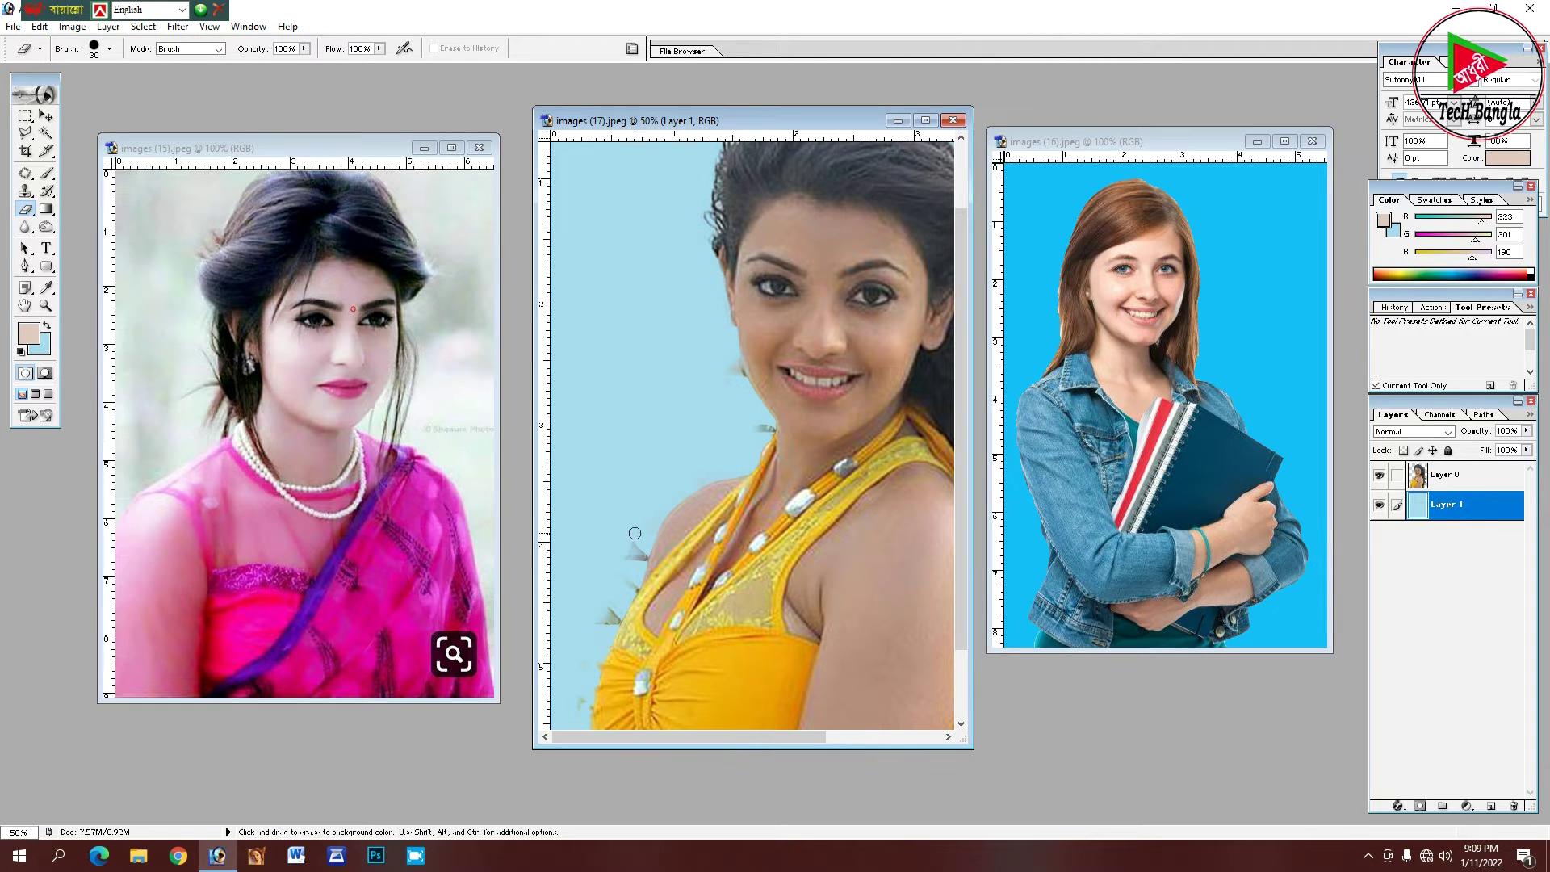
{"action": "left_click_drag", "start_coordinate": [637, 548], "coordinate": [644, 541]}
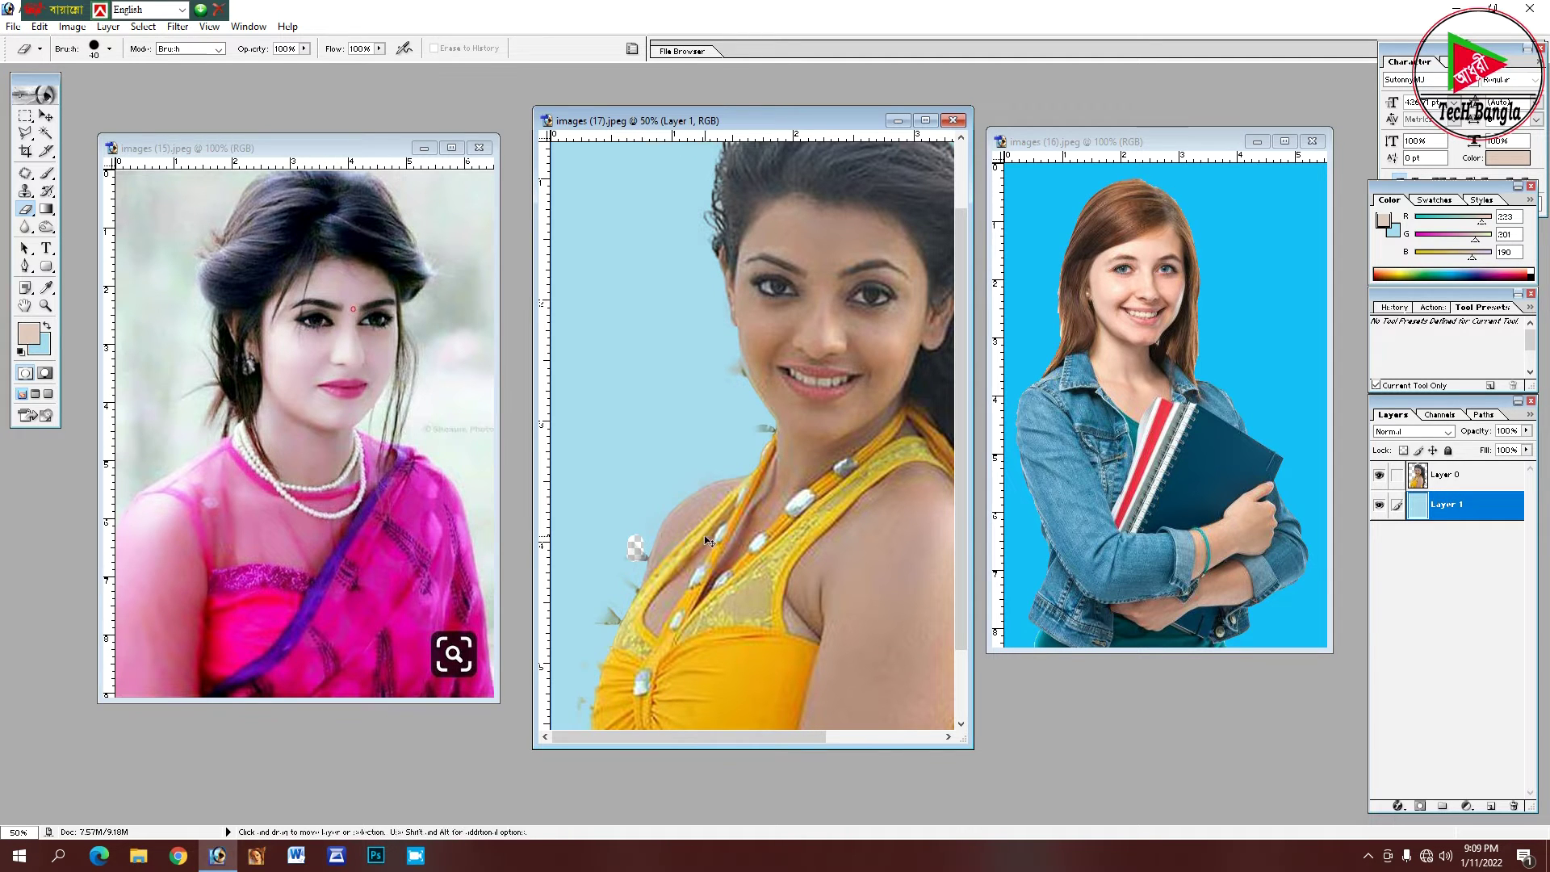
{"action": "key", "text": "ctrl+z"}
{"action": "left_click", "coordinate": [1457, 483]}
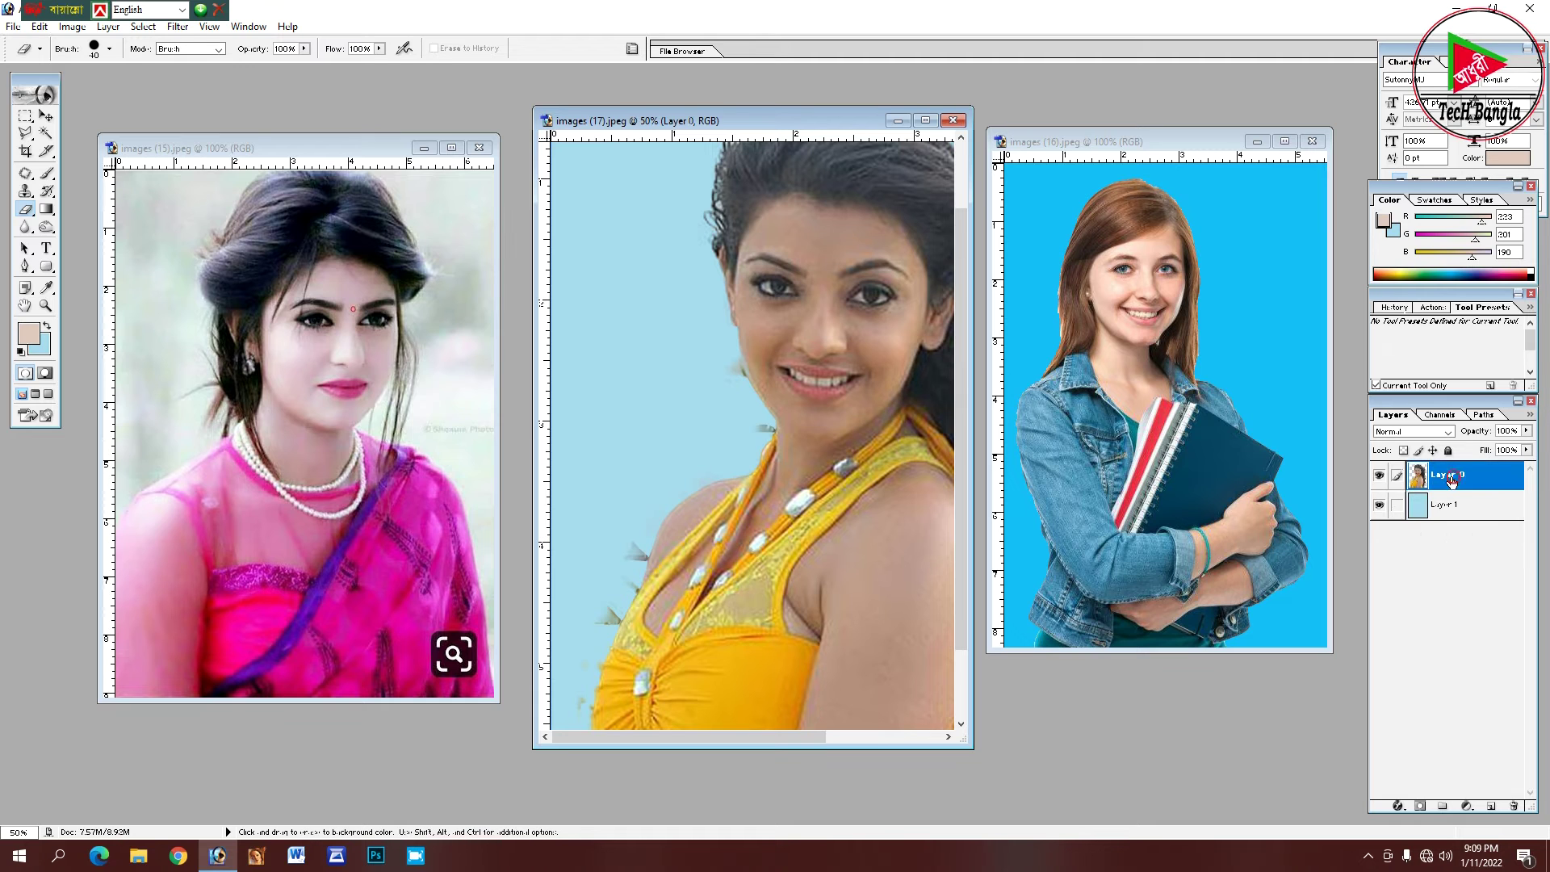
{"action": "mouse_move", "coordinate": [640, 532]}
{"action": "left_mouse_down"}
{"action": "mouse_move", "coordinate": [602, 626]}
{"action": "mouse_move", "coordinate": [614, 618]}
{"action": "left_mouse_up"}
{"action": "left_click_drag", "start_coordinate": [575, 687], "coordinate": [581, 682]}
Erase the background remnants along the outer edge of the woman's long hair on Layer 0.
{"action": "key", "text": "space"}
{"action": "left_click_drag", "start_coordinate": [784, 733], "coordinate": [980, 759]}
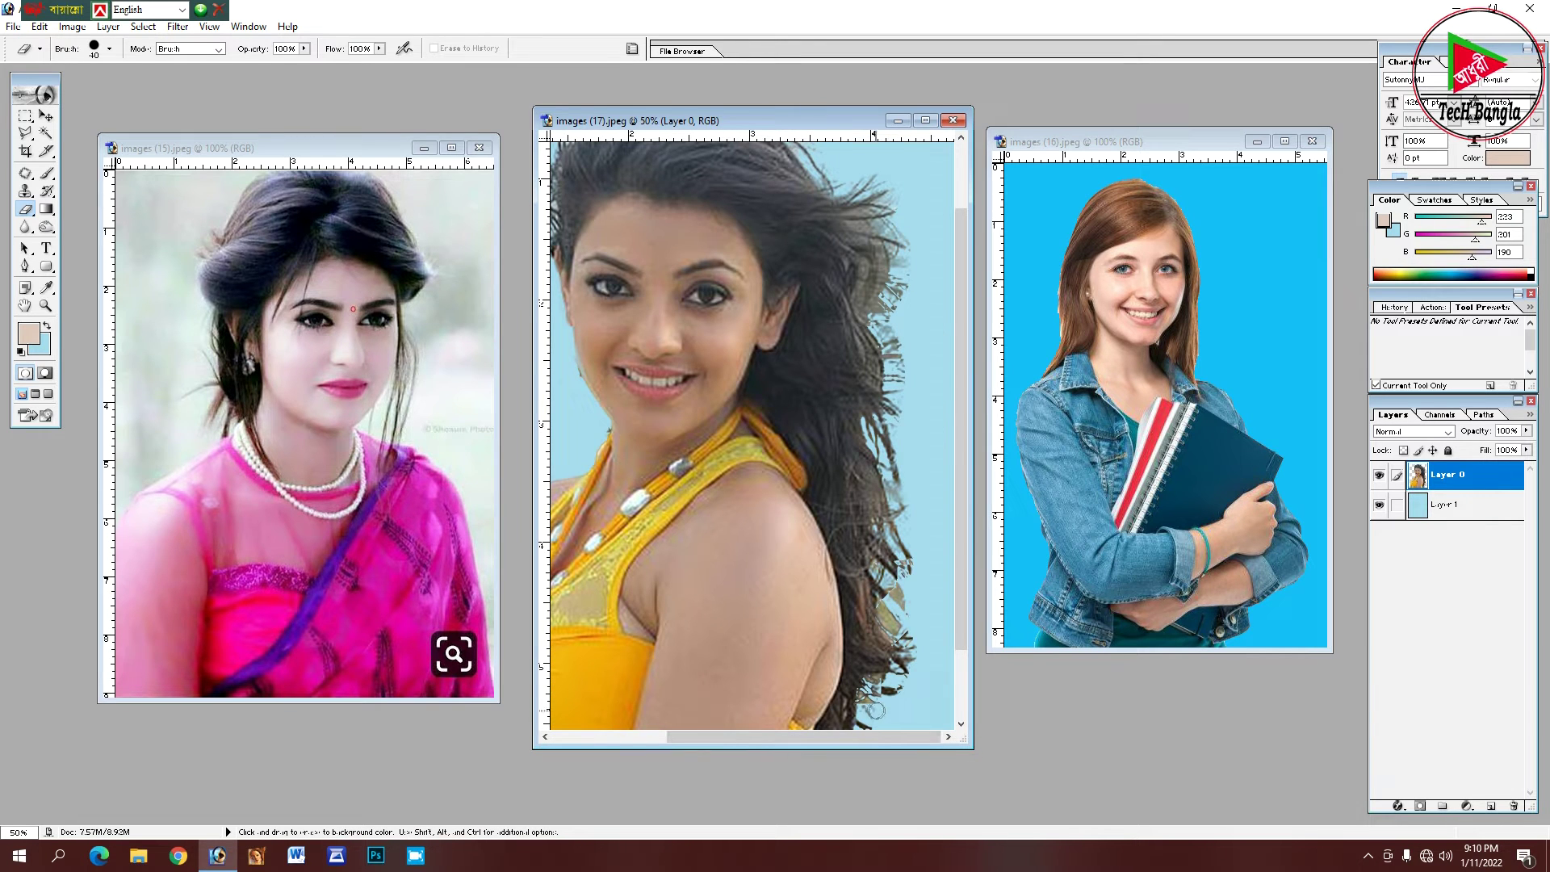
{"action": "left_click_drag", "start_coordinate": [866, 700], "coordinate": [877, 707]}
{"action": "left_click_drag", "start_coordinate": [892, 606], "coordinate": [889, 620]}
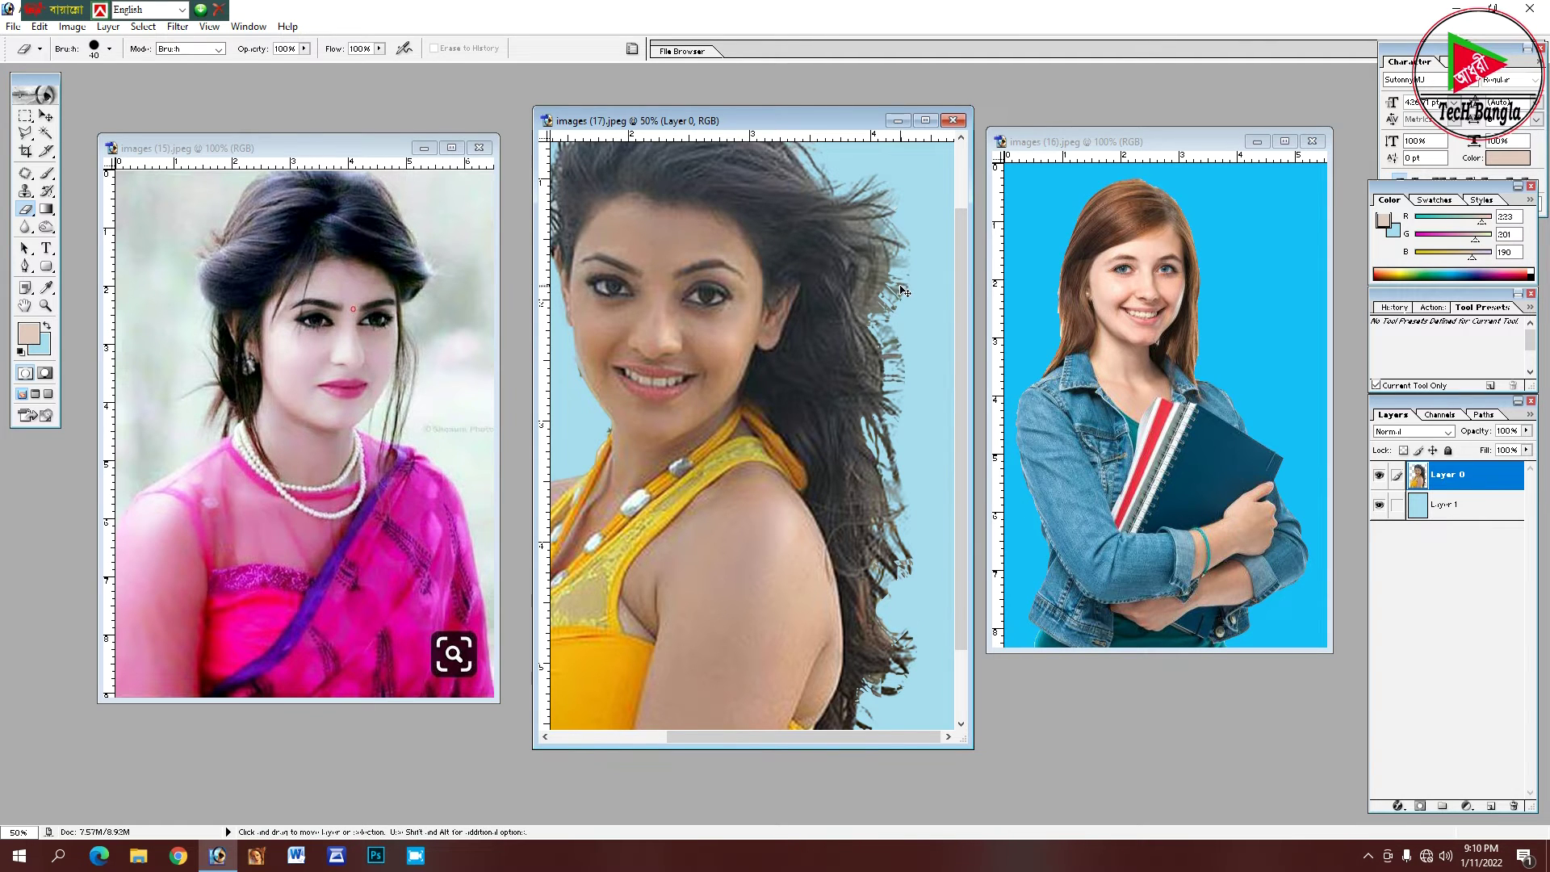
{"action": "key", "text": "ctrl+minus"}
{"action": "key", "text": "ctrl+minus"}
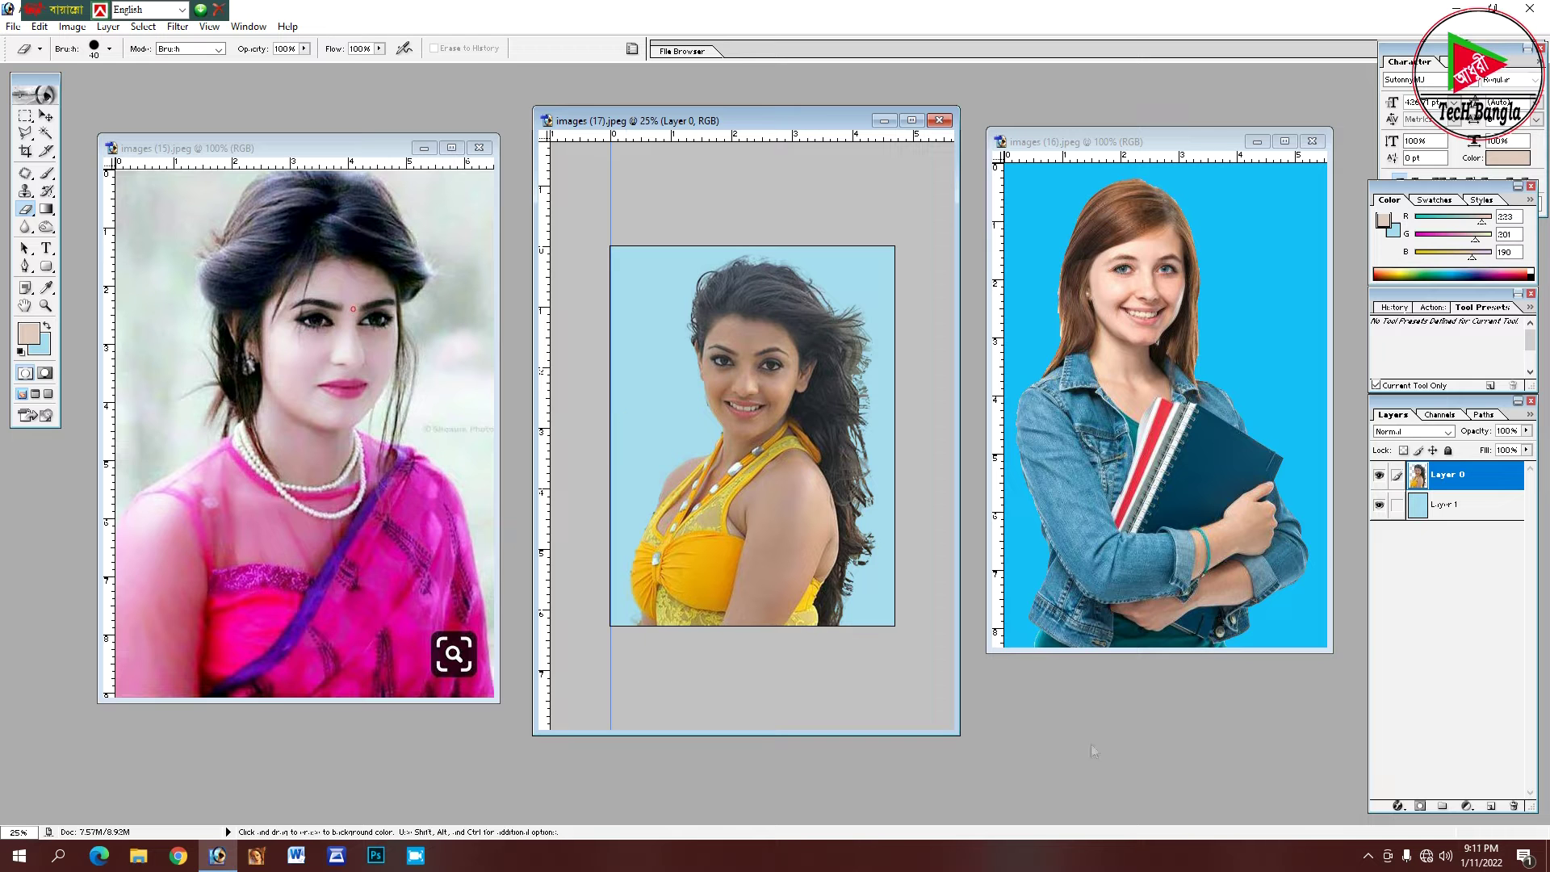
{"action": "left_click", "coordinate": [1366, 854]}
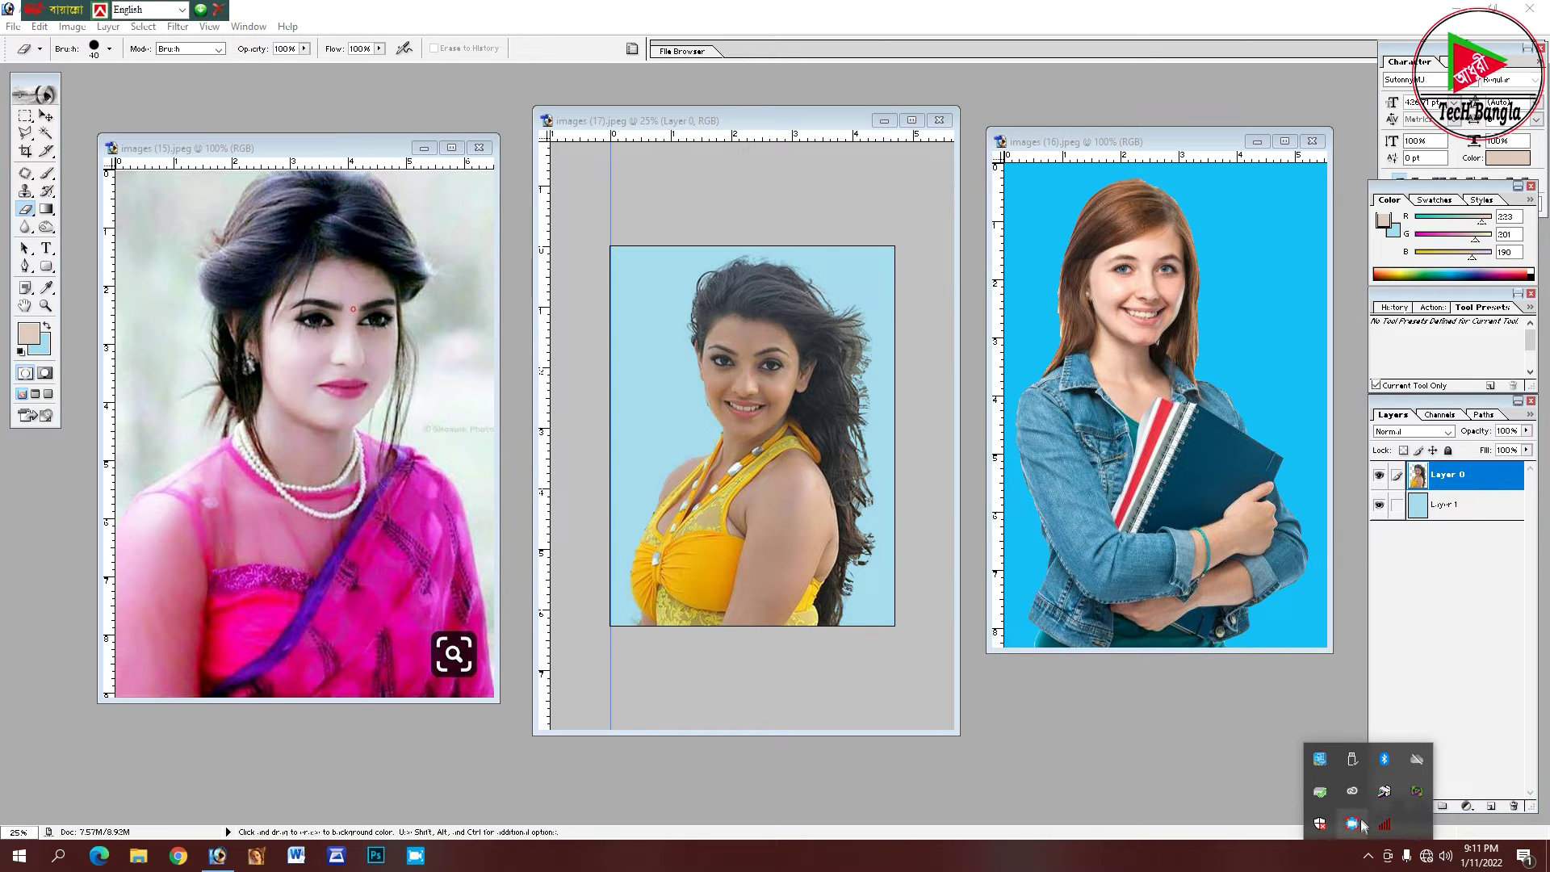
{"action": "left_click", "coordinate": [1355, 821]}
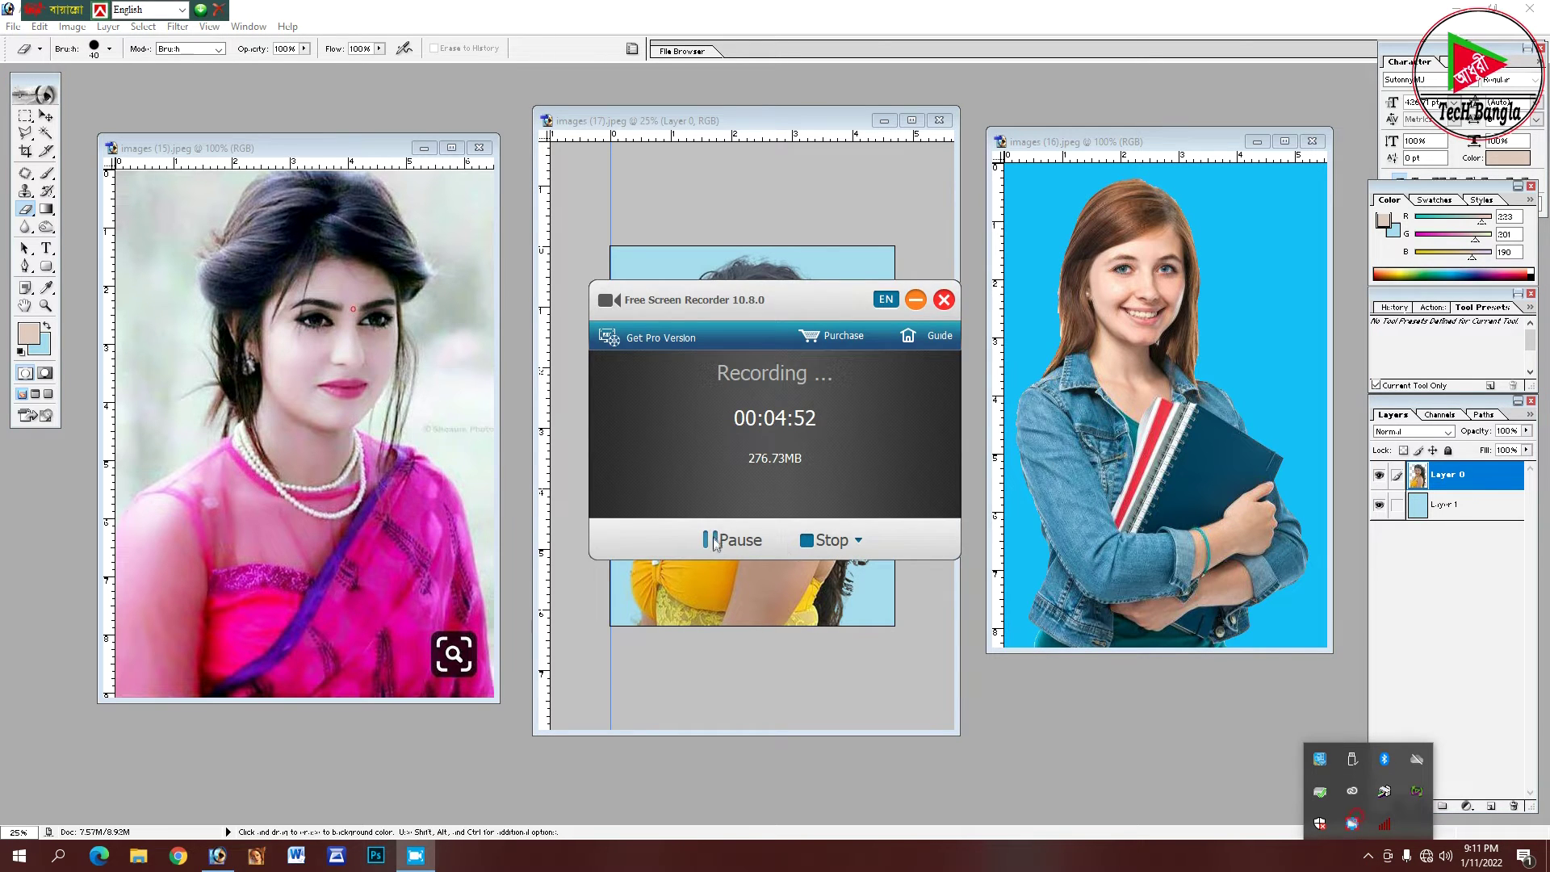
{"action": "left_click_drag", "start_coordinate": [719, 542], "coordinate": [1052, 689]}
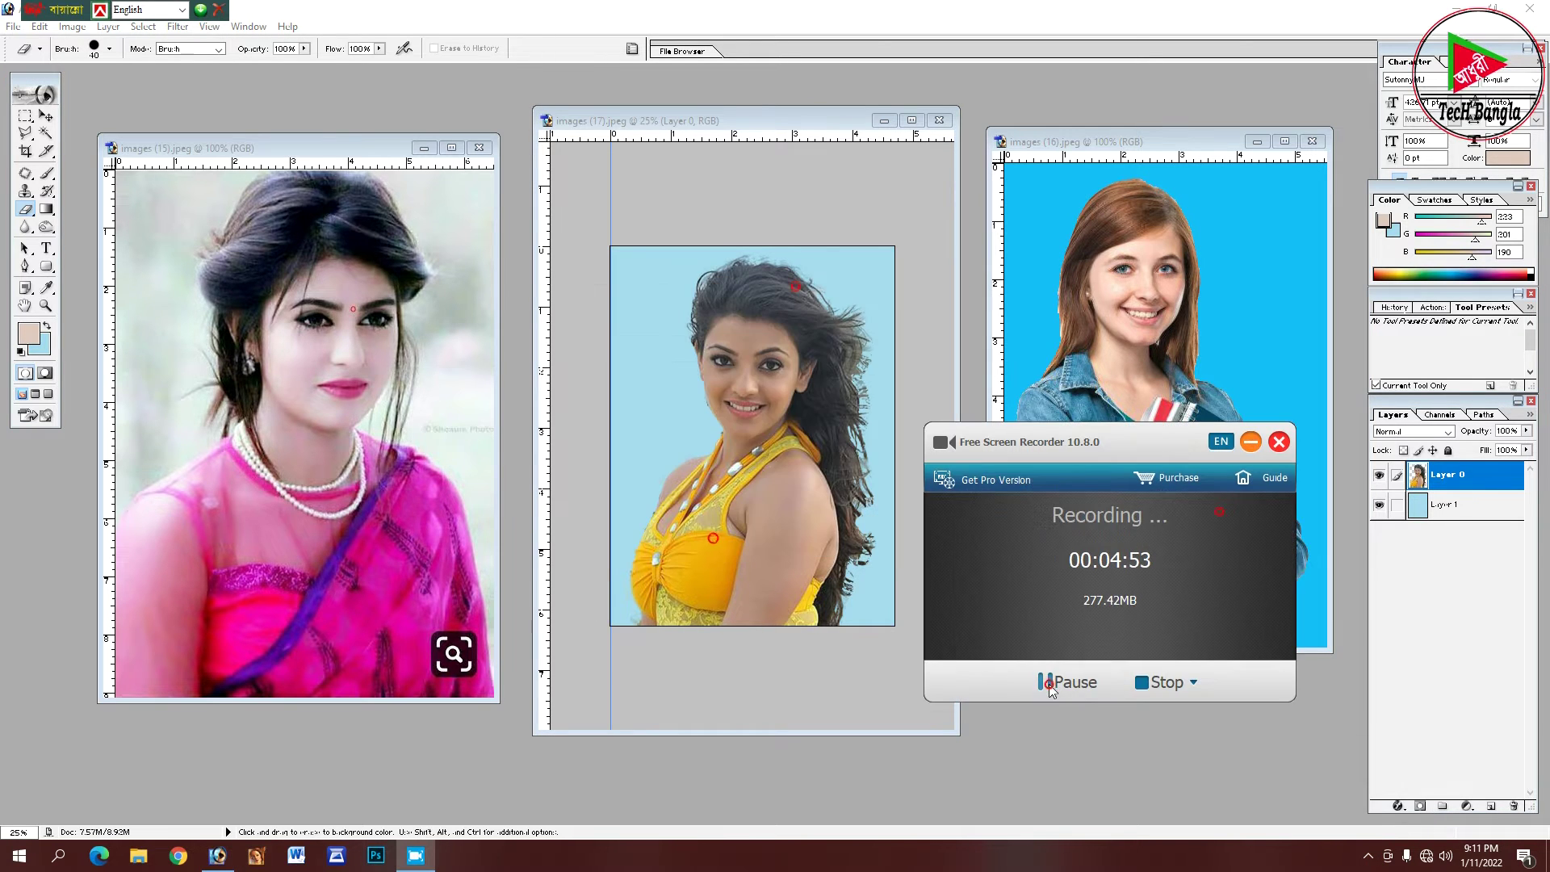
{"action": "left_click", "coordinate": [1250, 443]}
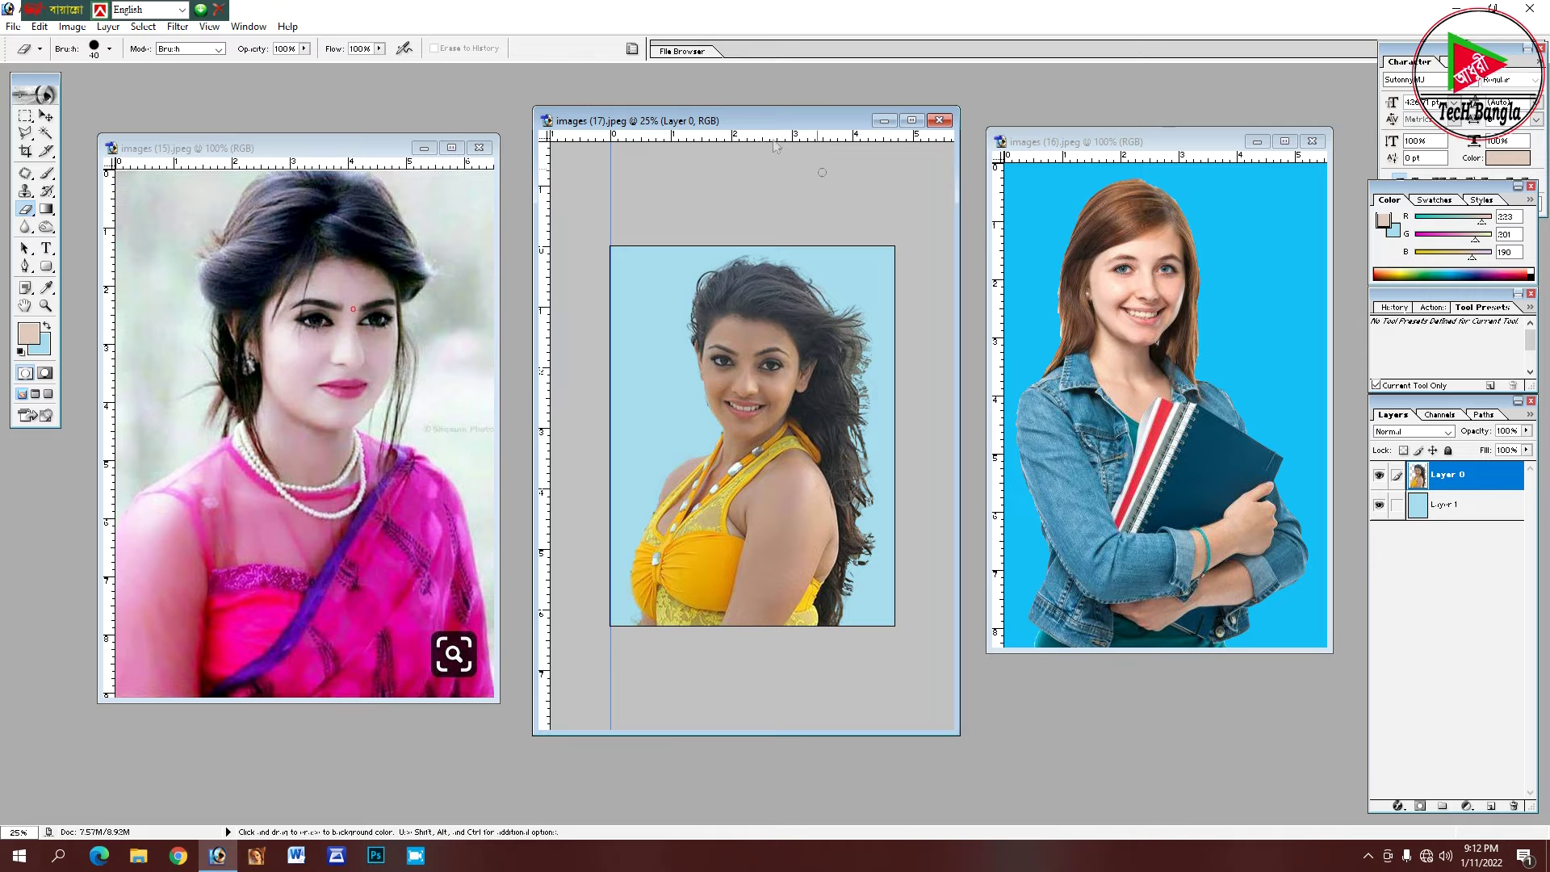
{"action": "mouse_move", "coordinate": [763, 123]}
{"action": "left_mouse_down"}
{"action": "mouse_move", "coordinate": [742, 124]}
{"action": "mouse_move", "coordinate": [777, 133]}
{"action": "left_mouse_up"}
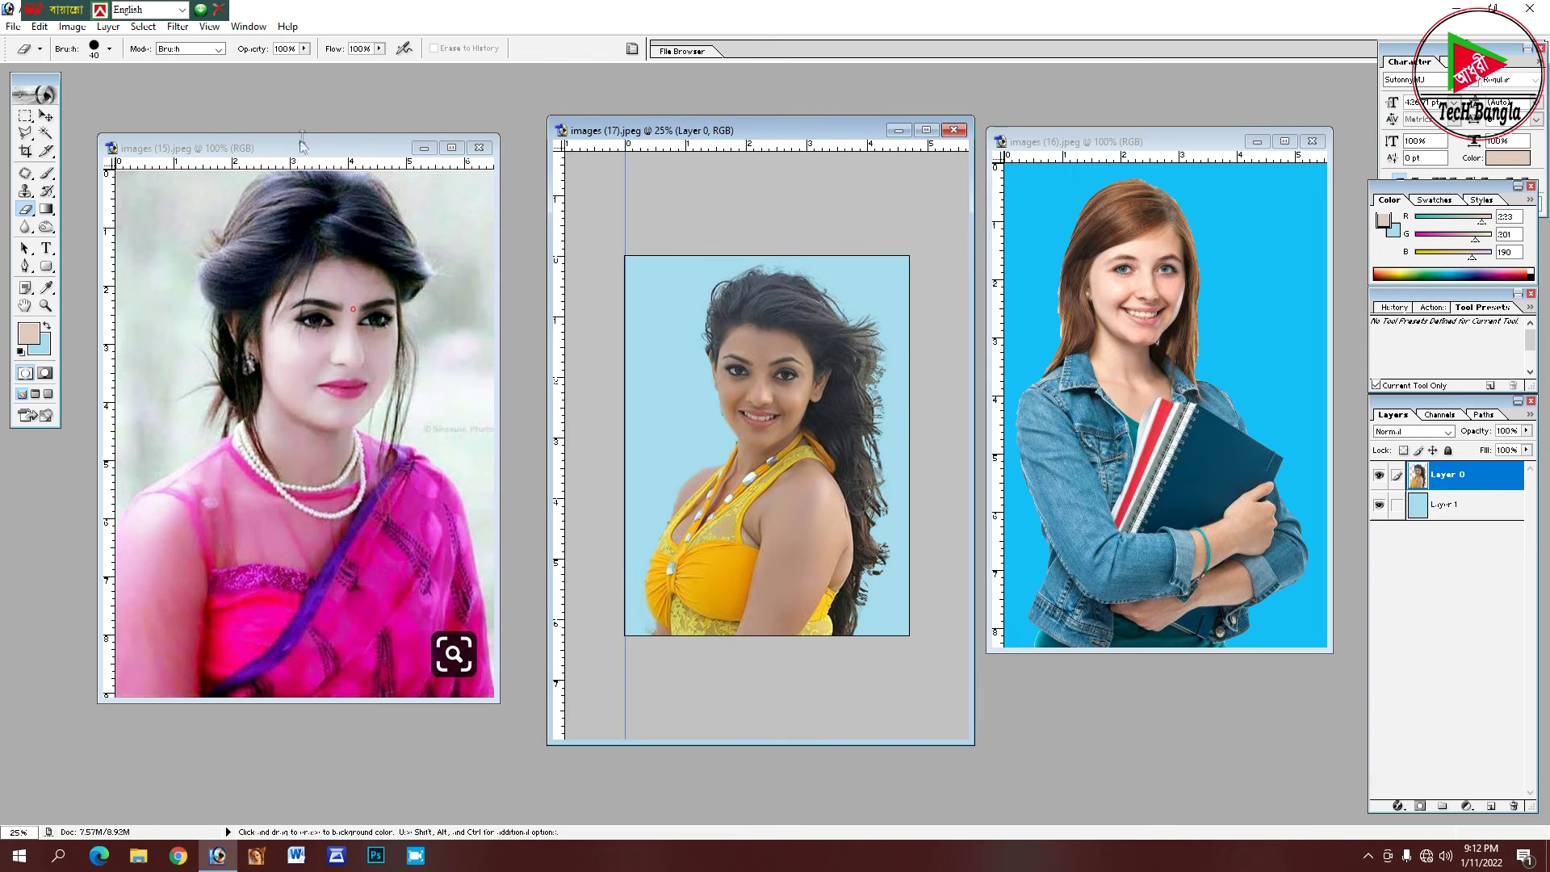
Open the Extract filter for images (15) and highlight the edges around the woman's shoulders and hair.
{"action": "left_click", "coordinate": [335, 134]}
{"action": "left_click_drag", "start_coordinate": [355, 142], "coordinate": [376, 135]}
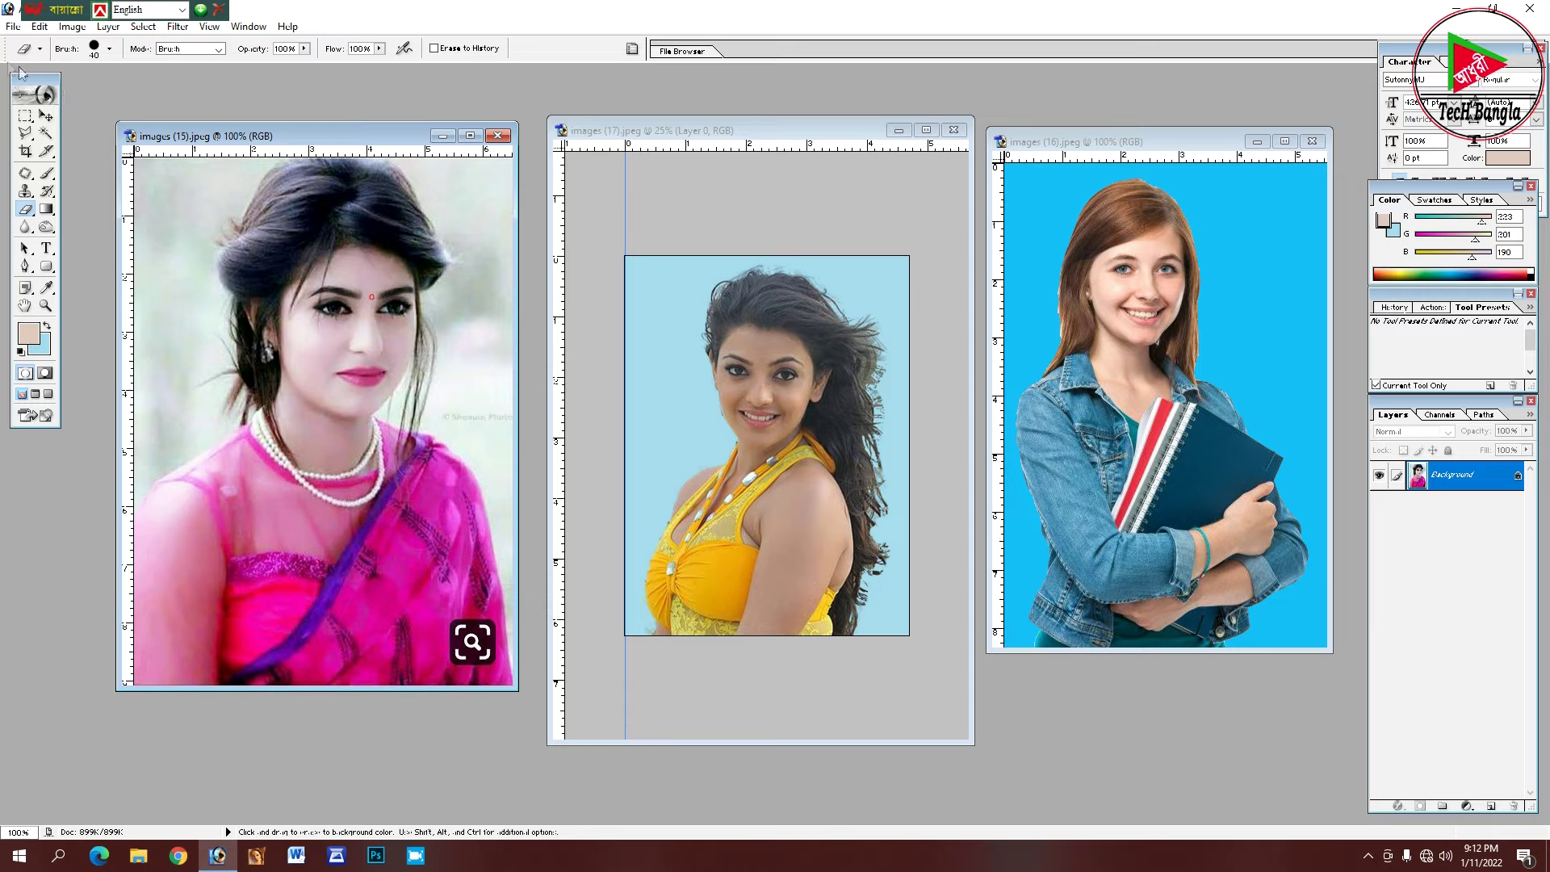
{"action": "left_click", "coordinate": [176, 27]}
{"action": "left_click", "coordinate": [236, 71]}
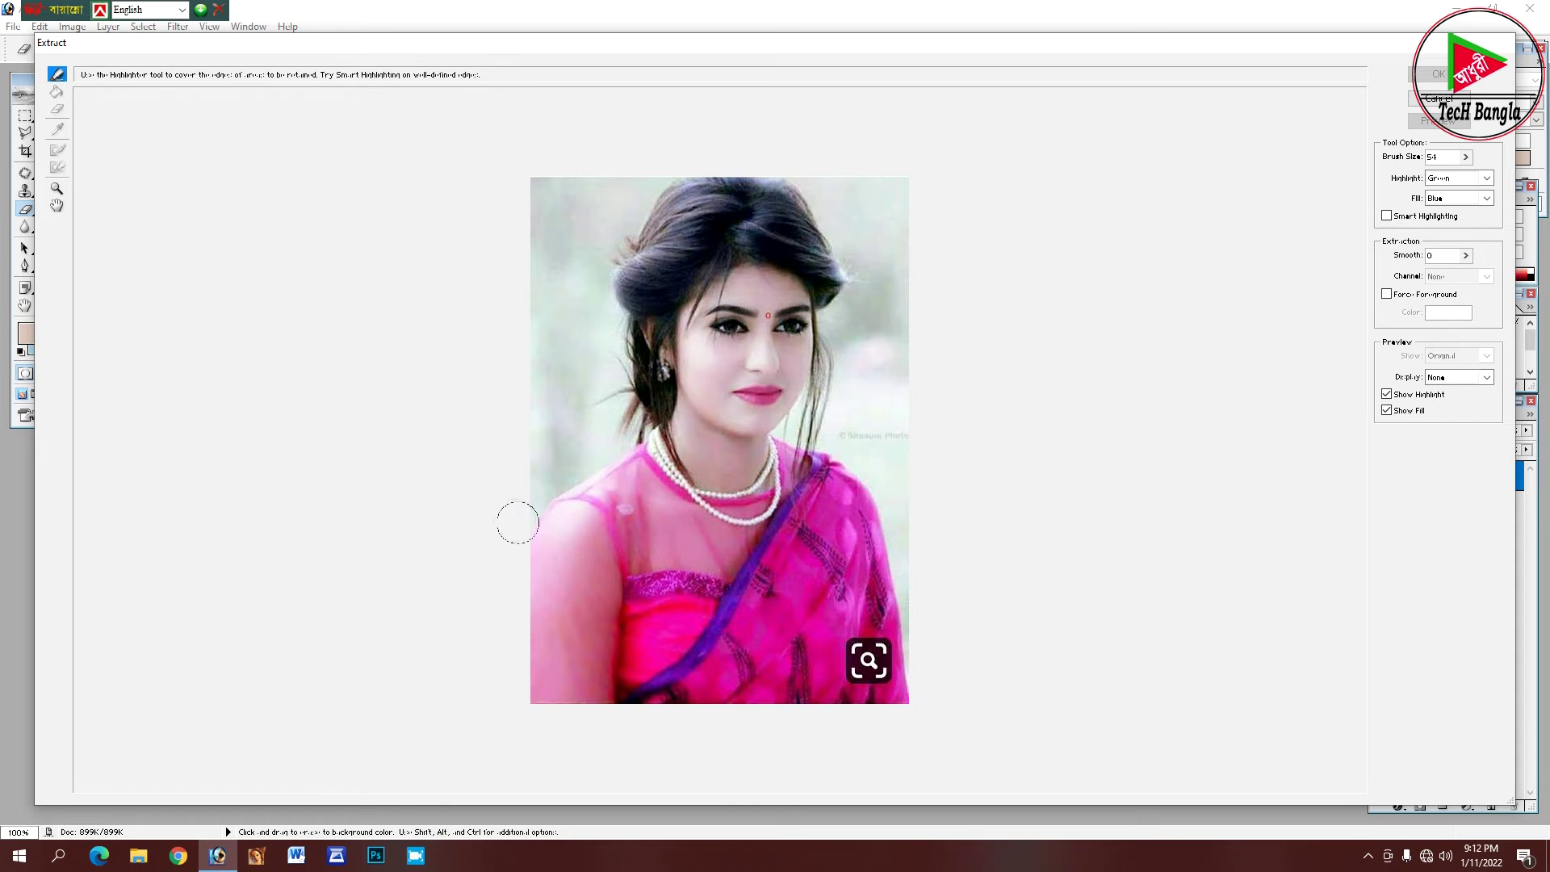
{"action": "mouse_move", "coordinate": [514, 519]}
{"action": "left_mouse_down"}
{"action": "mouse_move", "coordinate": [628, 425]}
{"action": "mouse_move", "coordinate": [604, 407]}
{"action": "mouse_move", "coordinate": [610, 330]}
{"action": "mouse_move", "coordinate": [618, 369]}
{"action": "mouse_move", "coordinate": [618, 384]}
{"action": "mouse_move", "coordinate": [595, 276]}
{"action": "mouse_move", "coordinate": [657, 173]}
{"action": "left_mouse_up"}
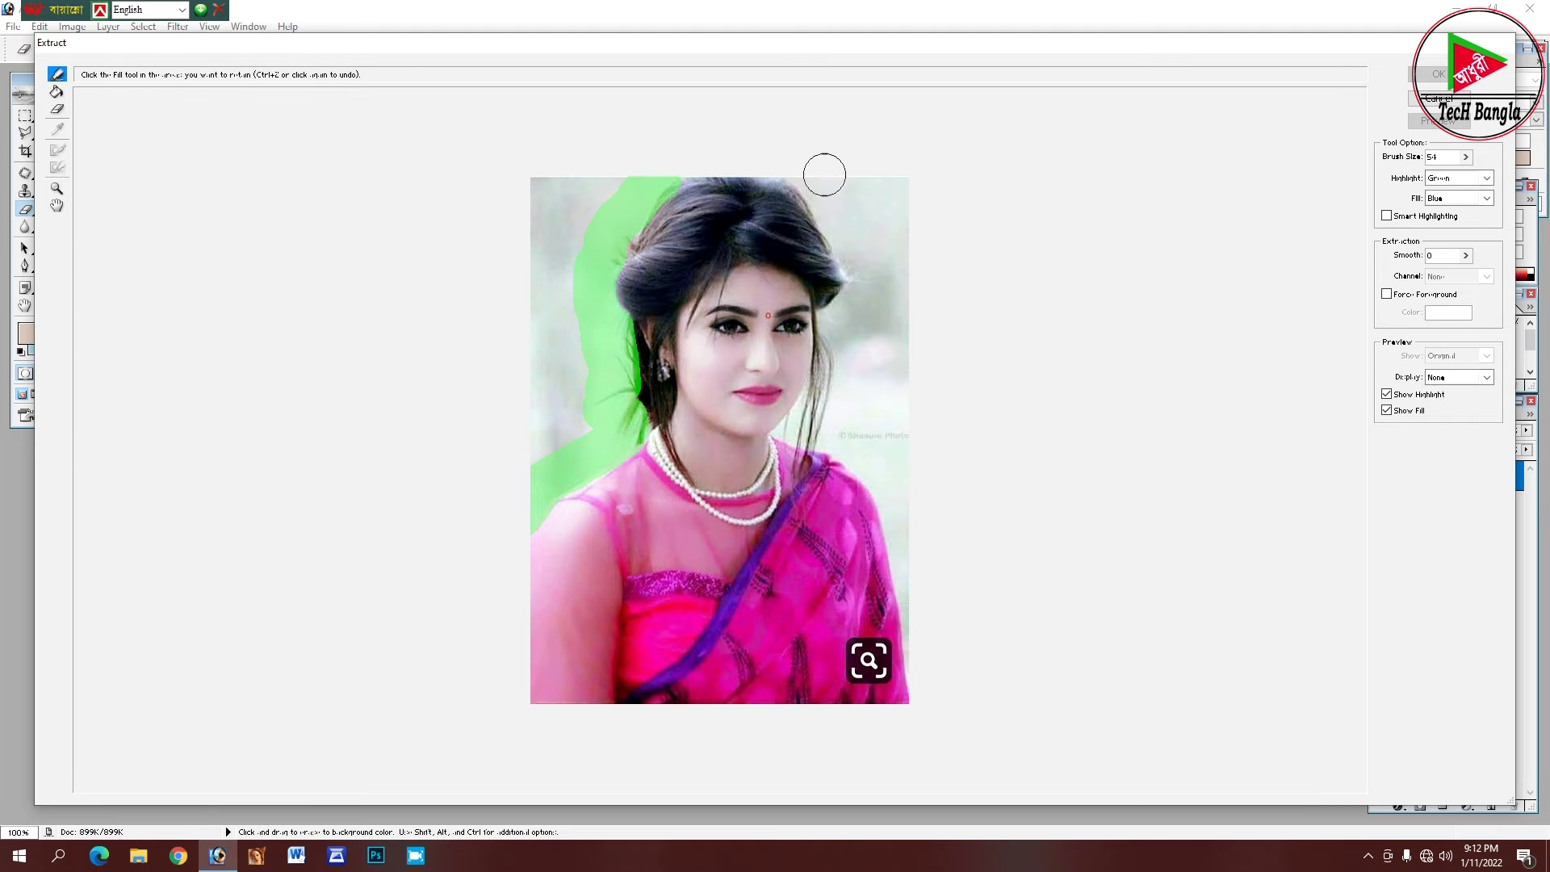
{"action": "mouse_move", "coordinate": [792, 162]}
{"action": "left_mouse_down"}
{"action": "mouse_move", "coordinate": [861, 286]}
{"action": "mouse_move", "coordinate": [838, 316]}
{"action": "mouse_move", "coordinate": [824, 399]}
{"action": "mouse_move", "coordinate": [793, 433]}
{"action": "mouse_move", "coordinate": [868, 469]}
{"action": "mouse_move", "coordinate": [918, 650]}
{"action": "left_mouse_up"}
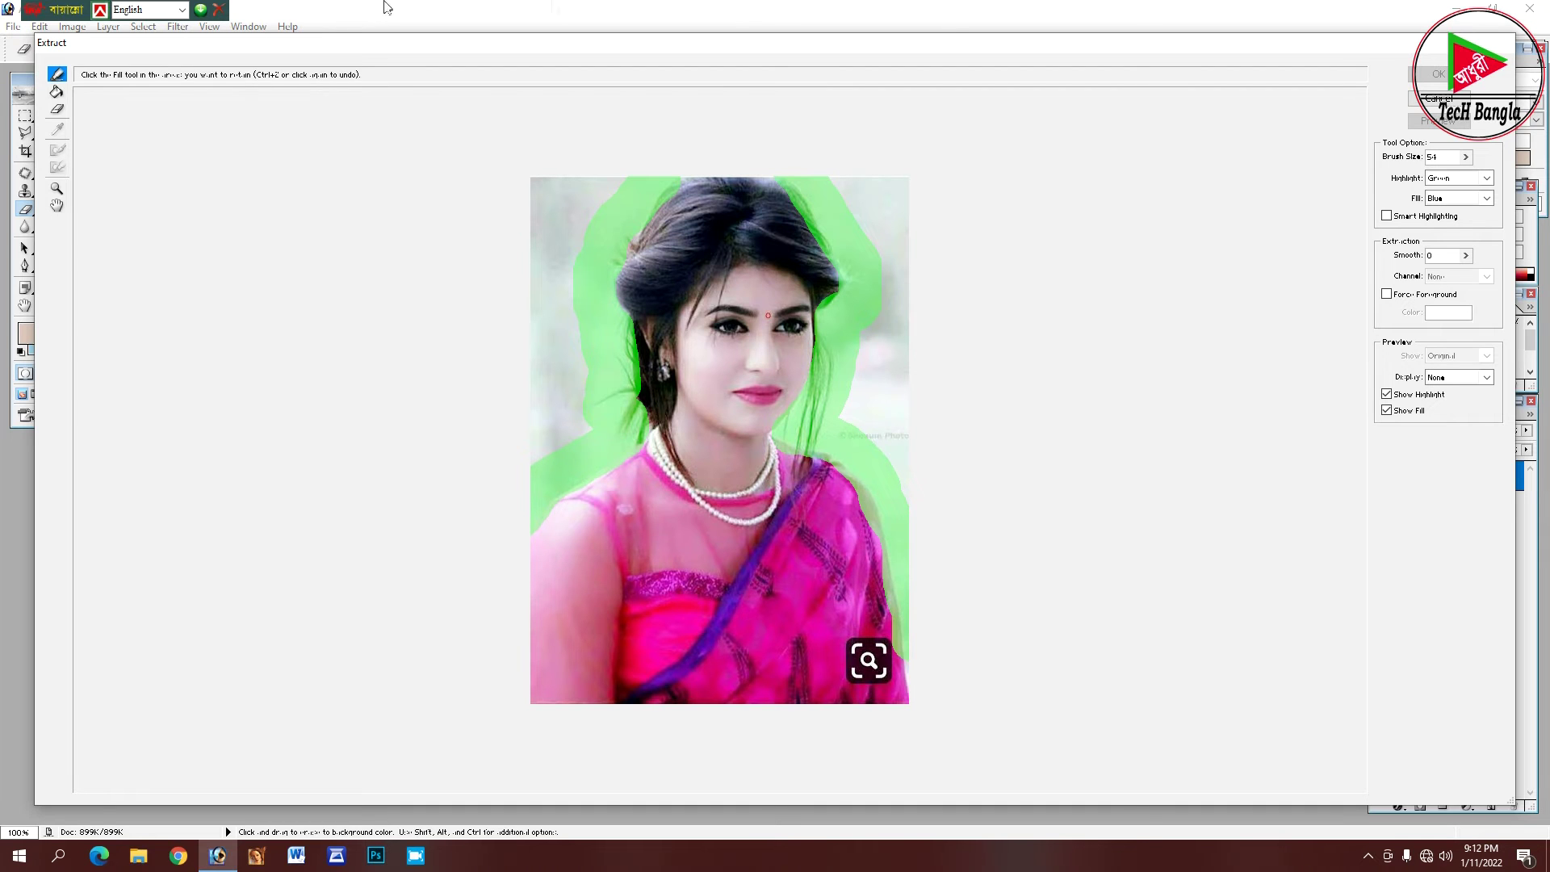
Fill the woman's area inside the green highlight as the part to keep and apply the extraction.
{"action": "left_click", "coordinate": [57, 93]}
{"action": "left_click", "coordinate": [758, 546]}
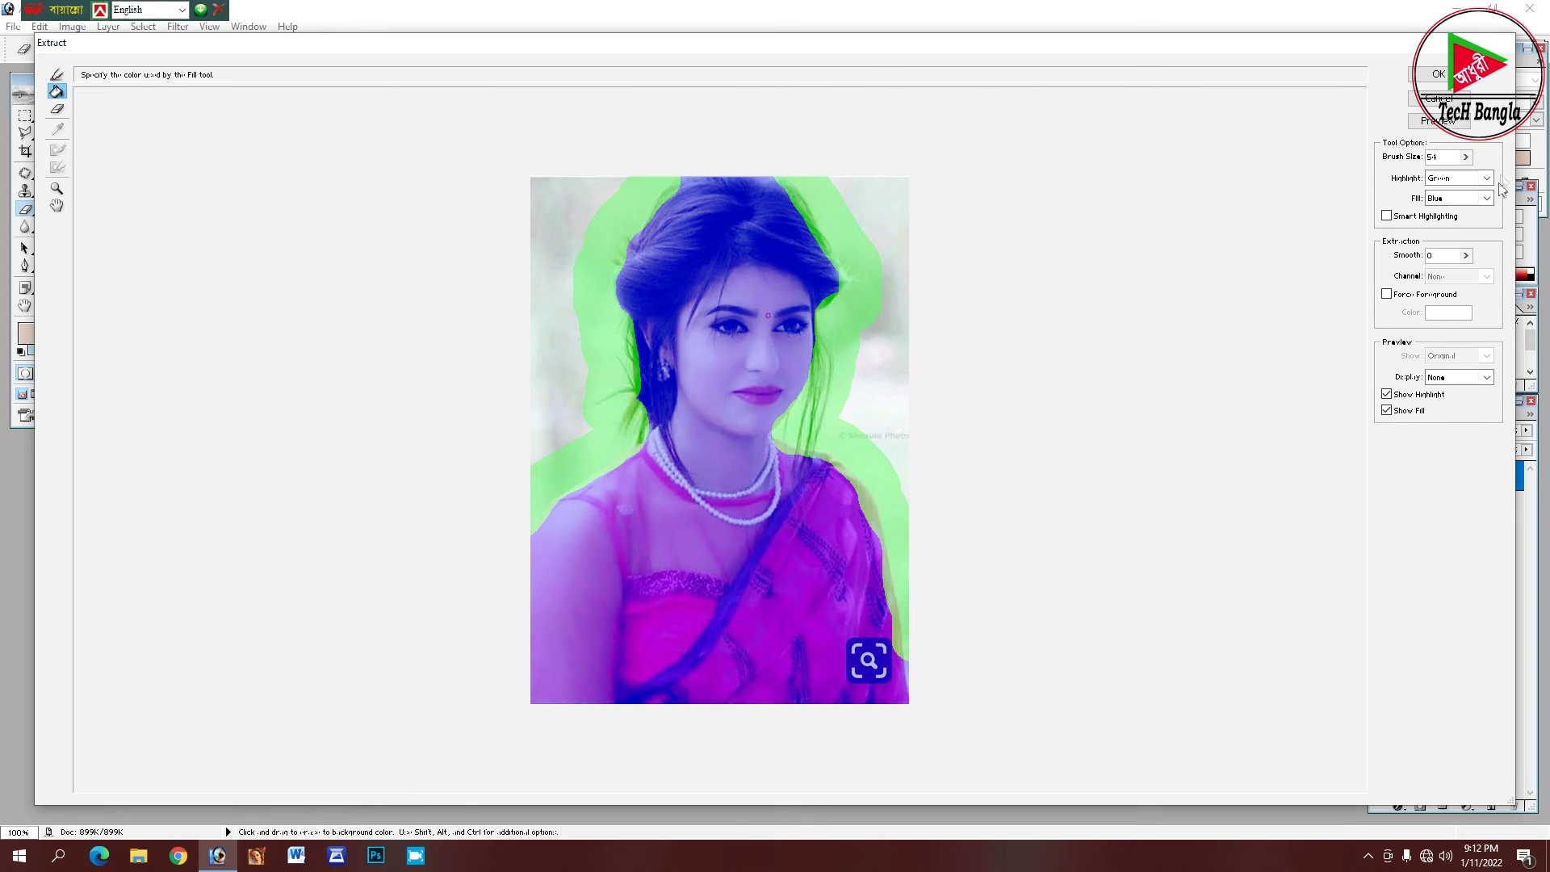
{"action": "left_click", "coordinate": [1438, 74]}
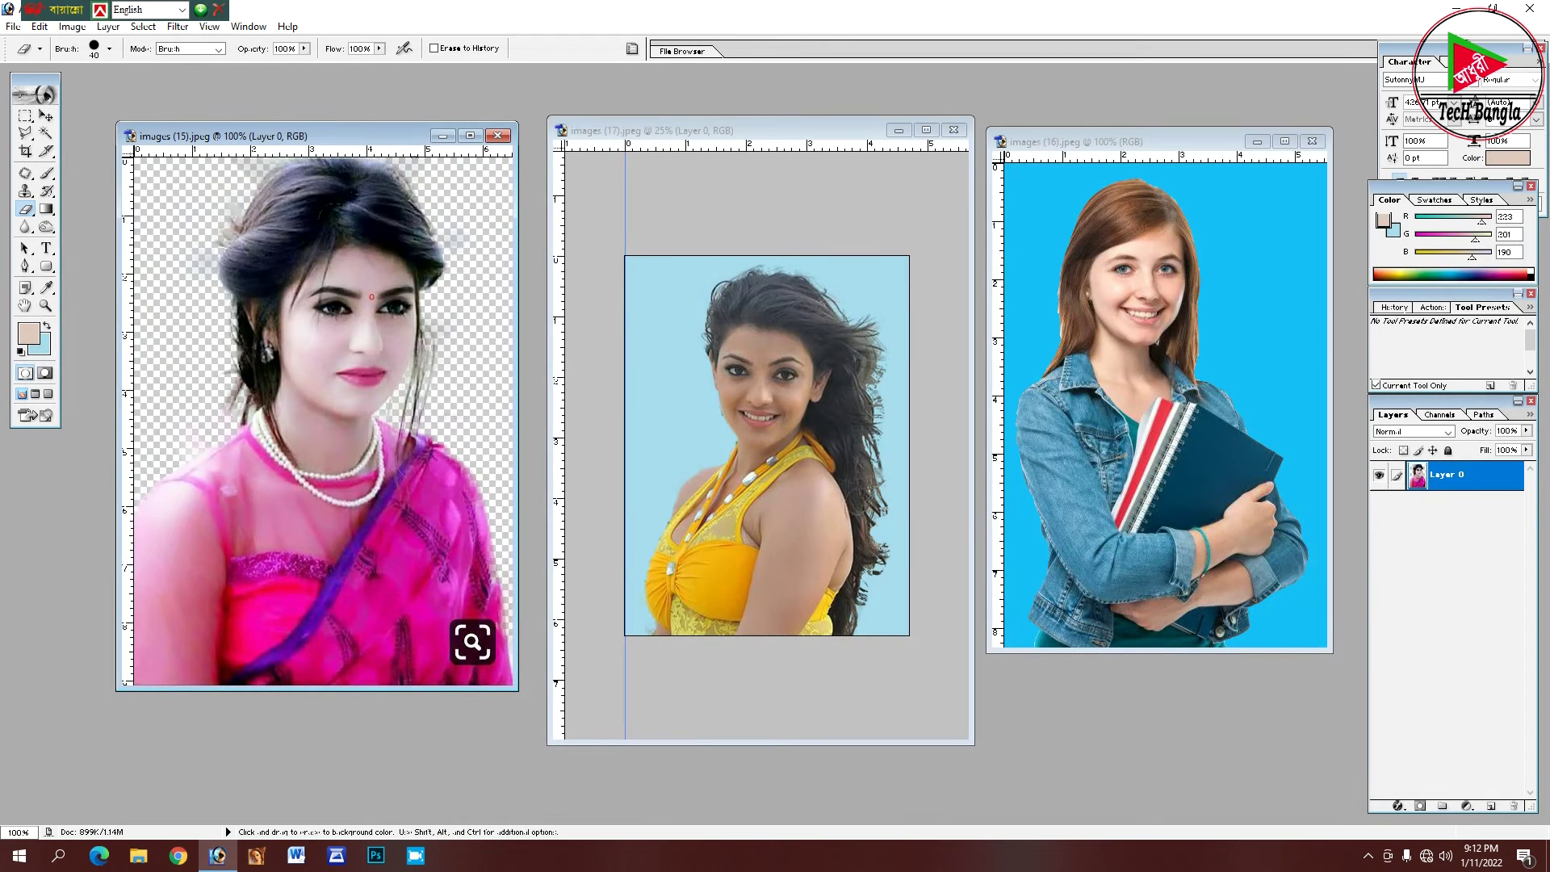
{"action": "left_click", "coordinate": [25, 134]}
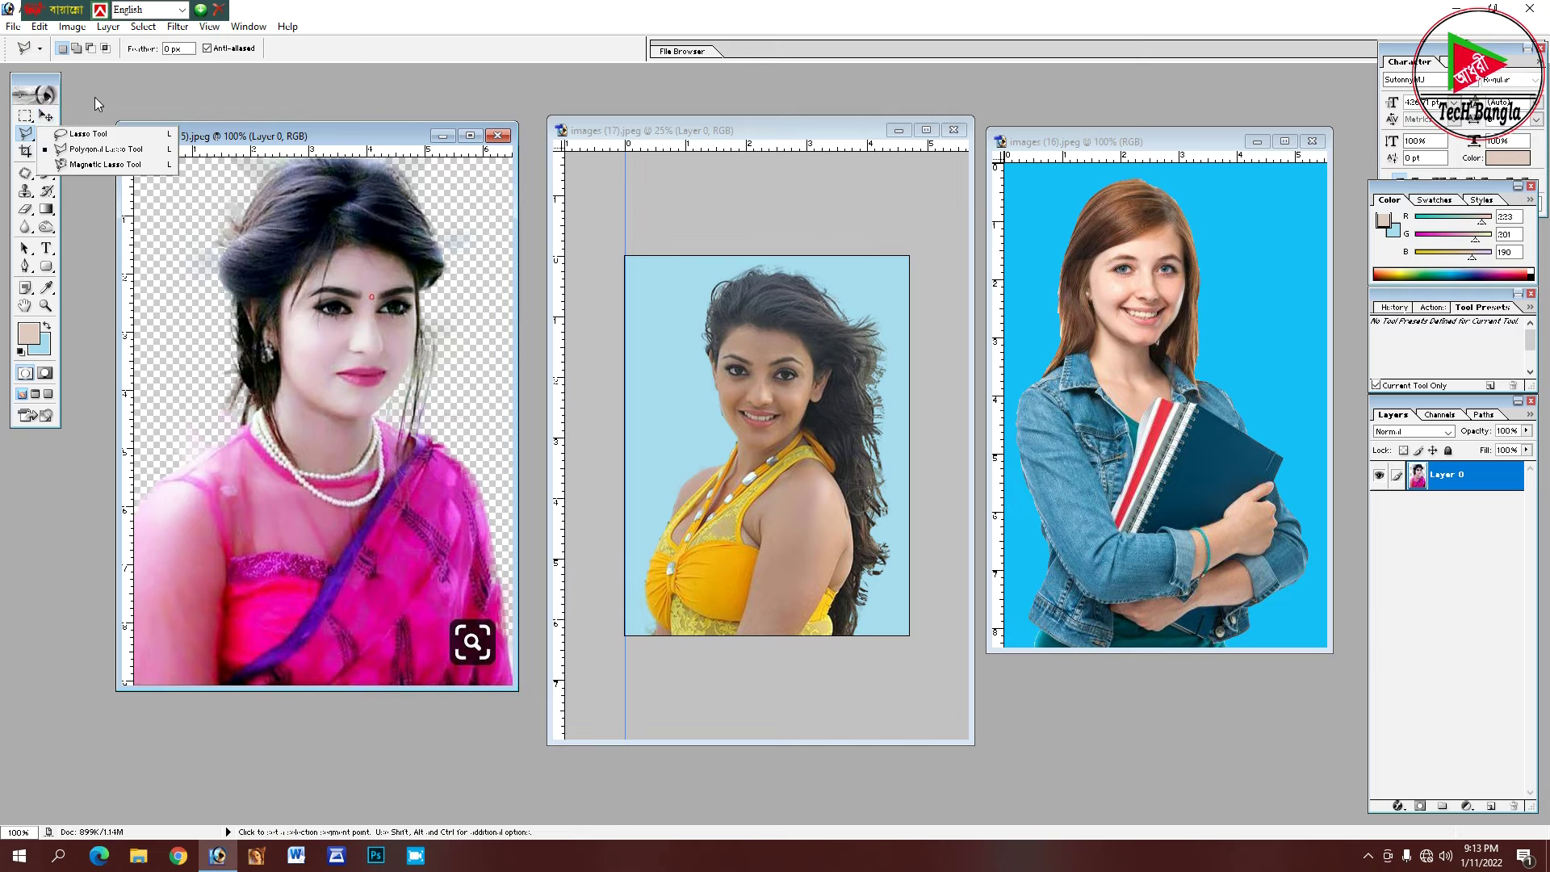
{"action": "left_click", "coordinate": [121, 150]}
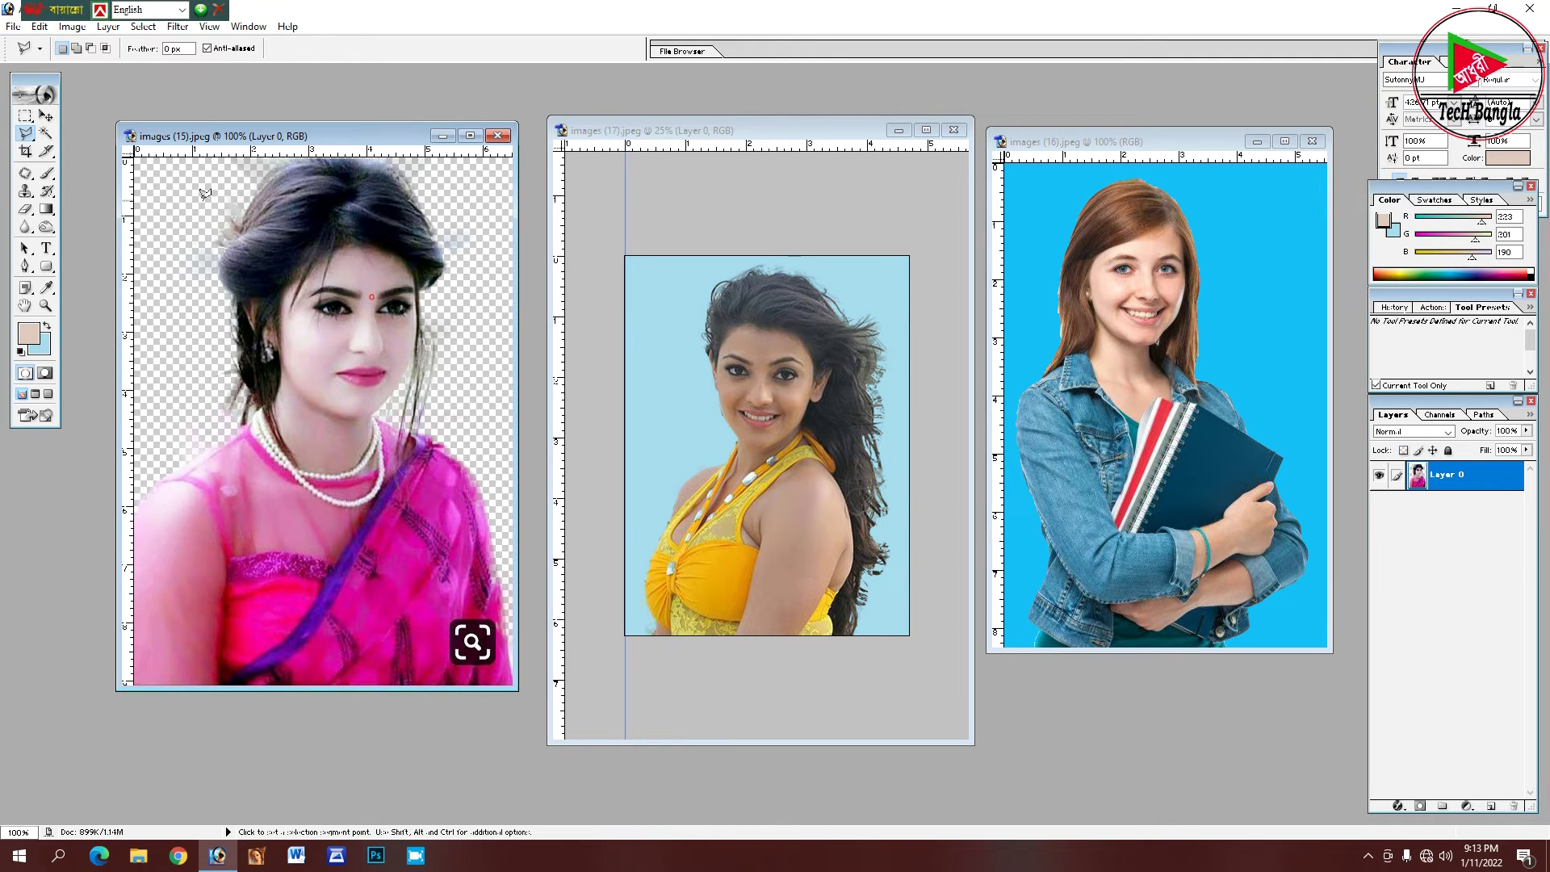
{"action": "mouse_move", "coordinate": [307, 135]}
{"action": "left_mouse_down"}
{"action": "mouse_move", "coordinate": [289, 137]}
{"action": "mouse_move", "coordinate": [318, 139]}
{"action": "left_mouse_up"}
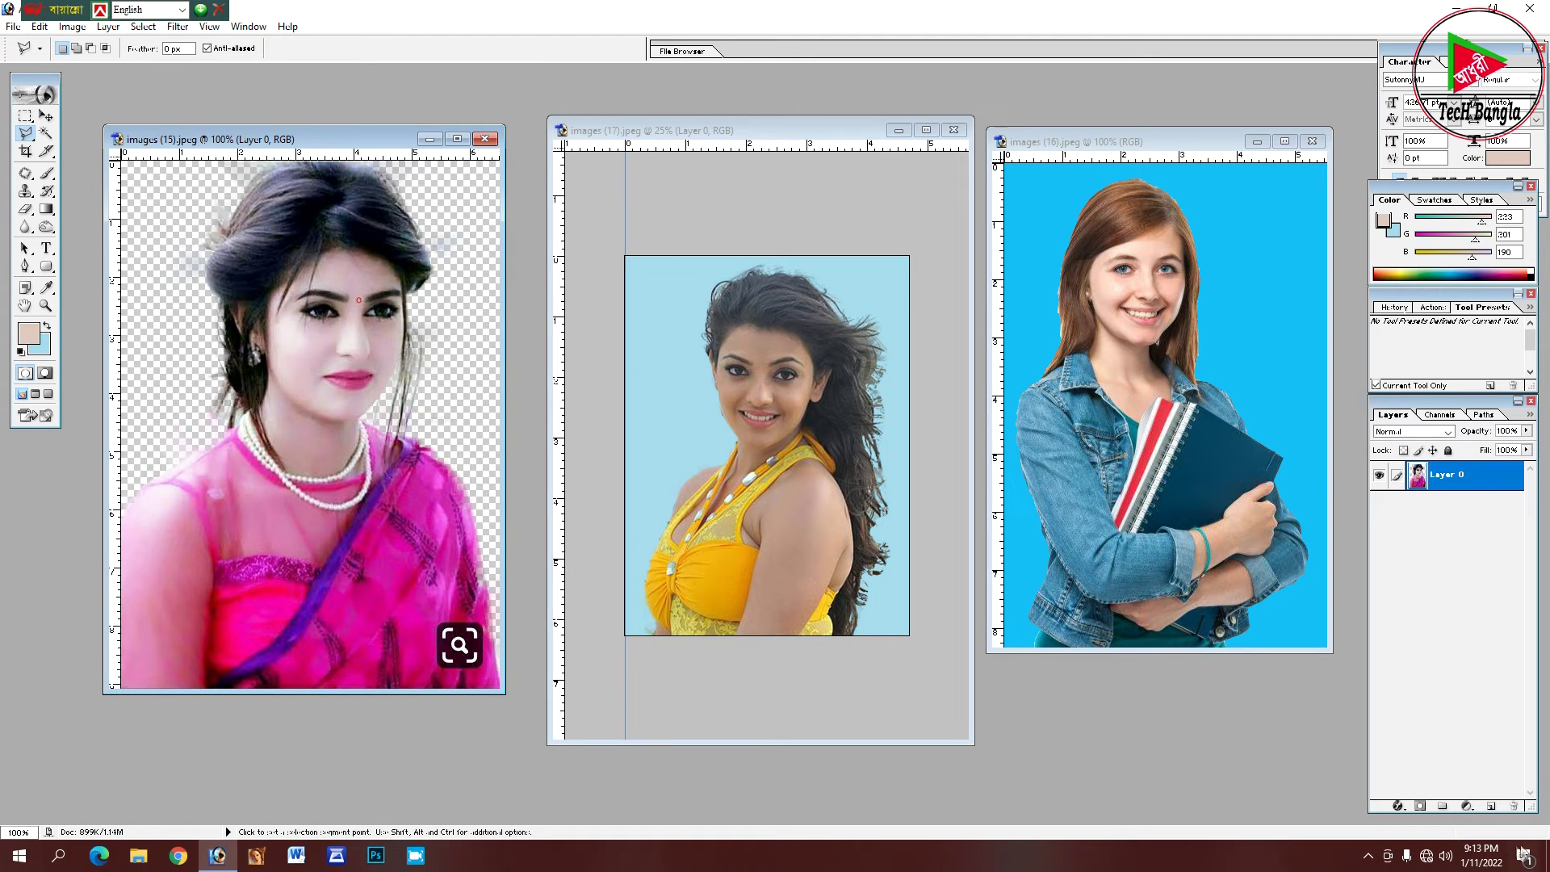
Add a new layer in images (15) and set the foreground color to bright cyan (R 8, G 223, B 249).
{"action": "left_click", "coordinate": [1491, 806]}
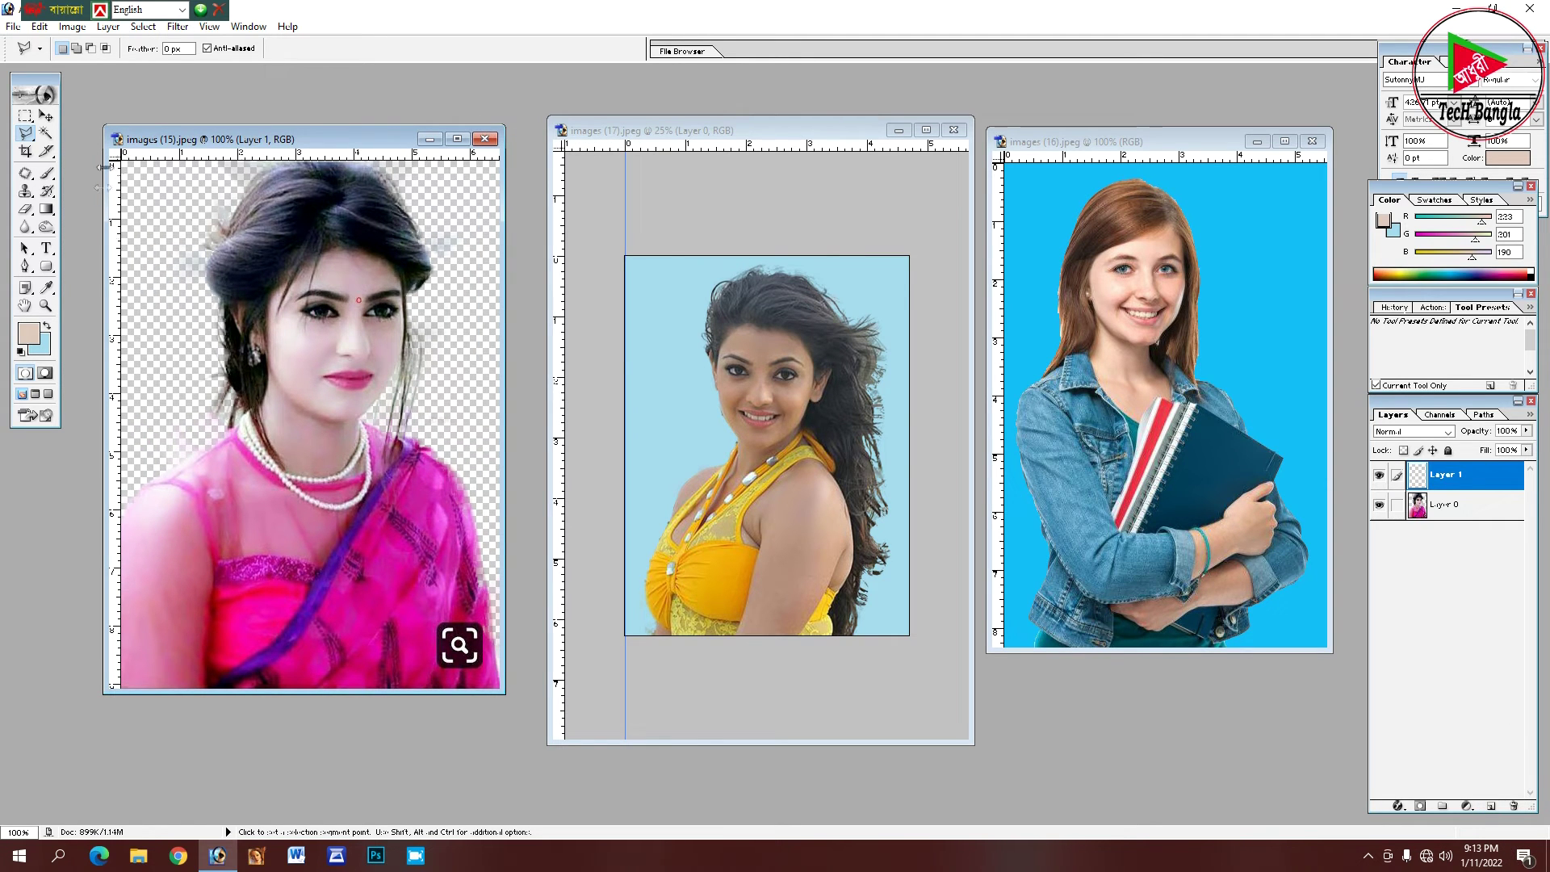
{"action": "left_click", "coordinate": [20, 342]}
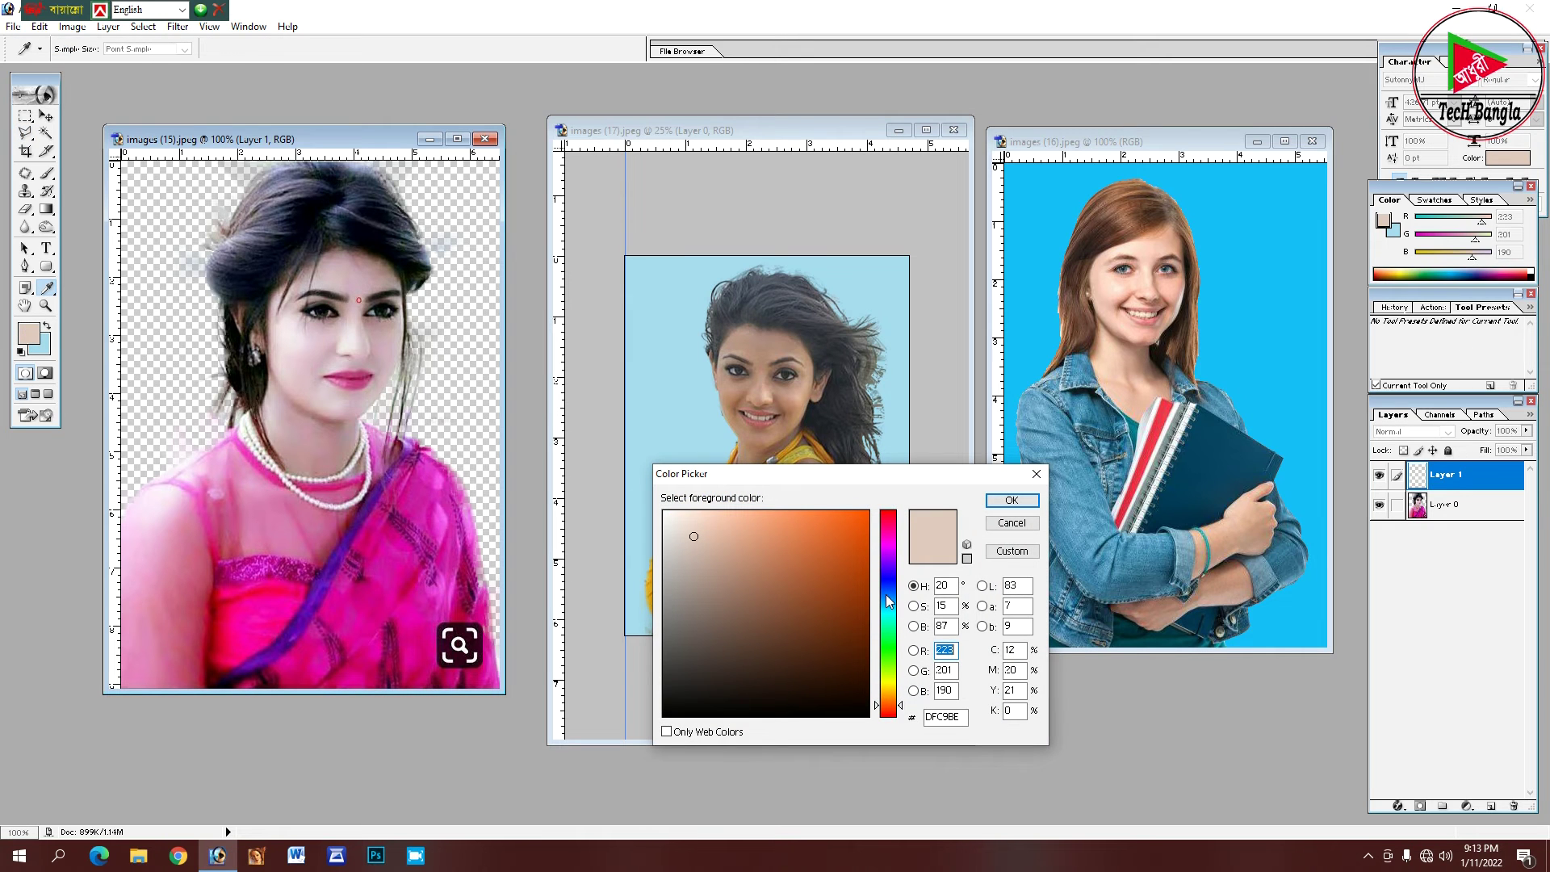
{"action": "left_click_drag", "start_coordinate": [886, 594], "coordinate": [890, 605]}
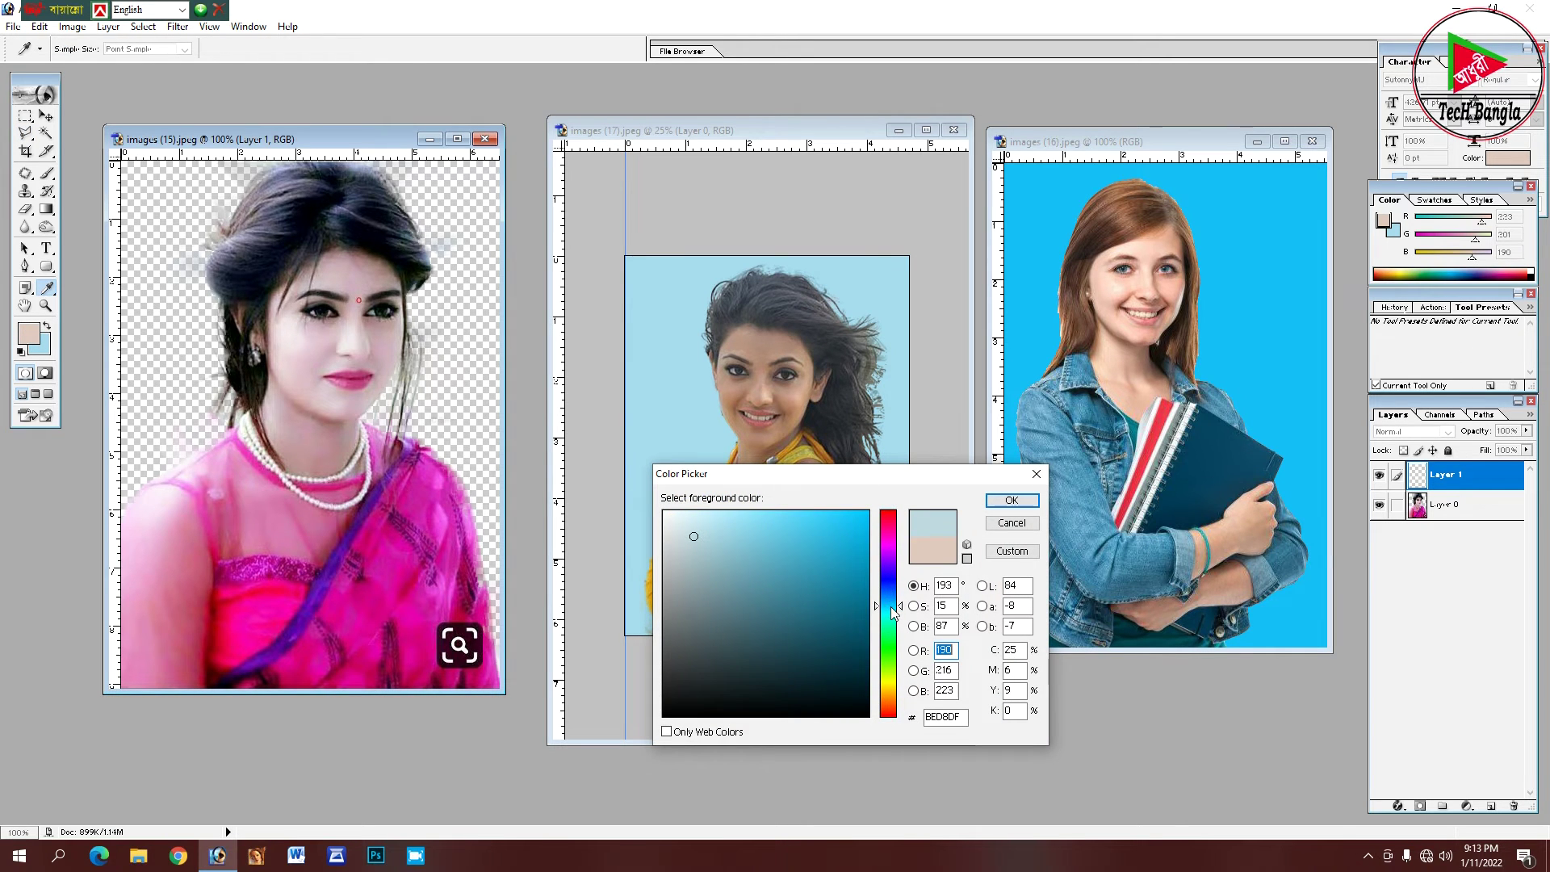
{"action": "left_click", "coordinate": [891, 609]}
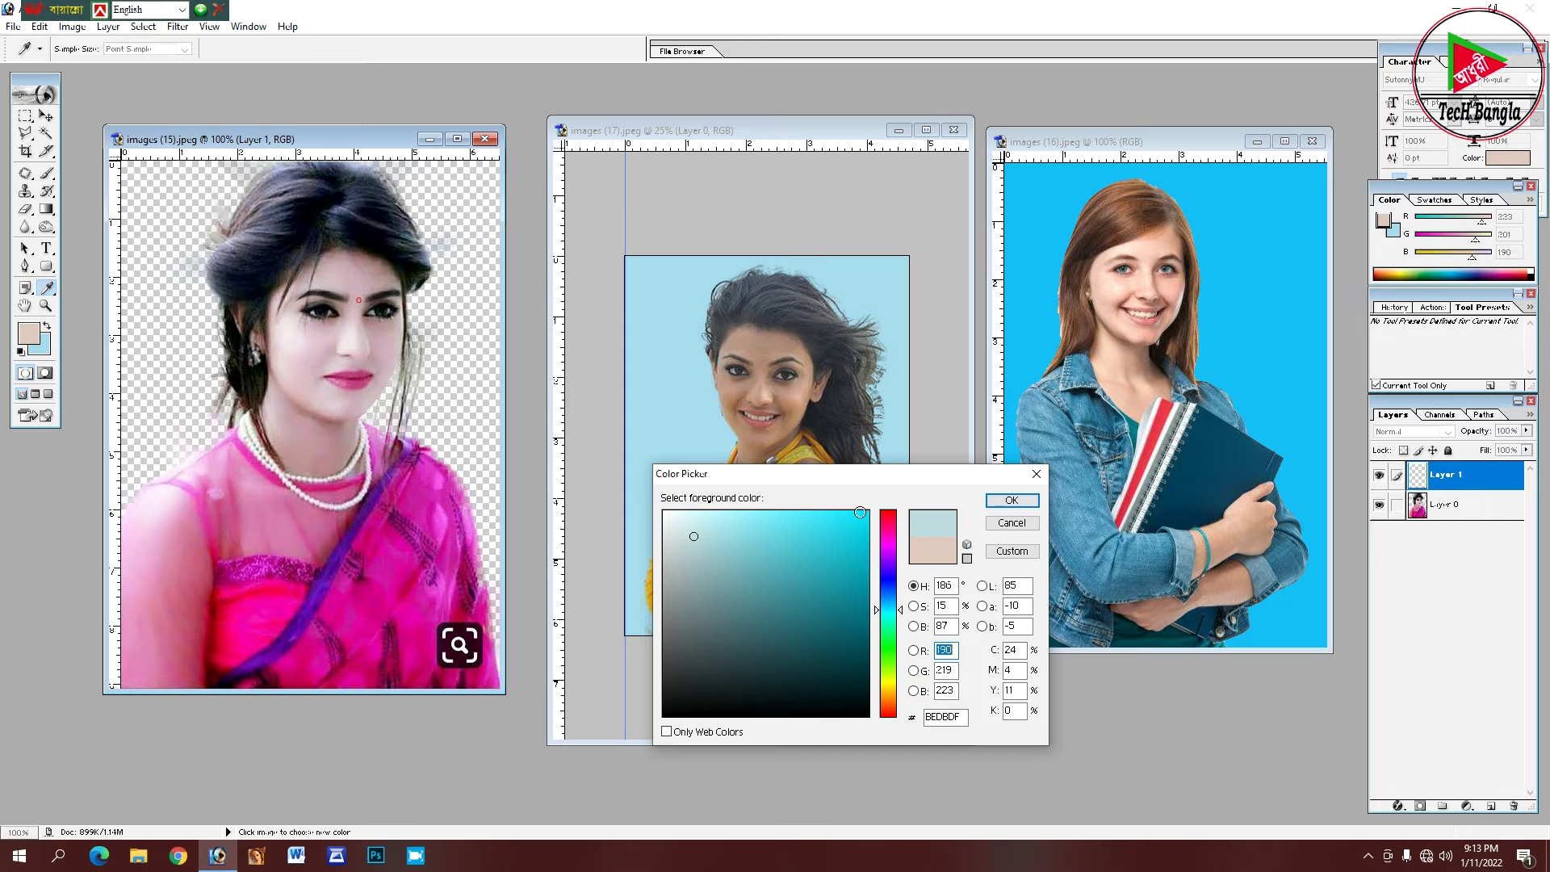
{"action": "left_click", "coordinate": [860, 512]}
{"action": "left_click", "coordinate": [1012, 500]}
{"action": "key", "text": "l"}
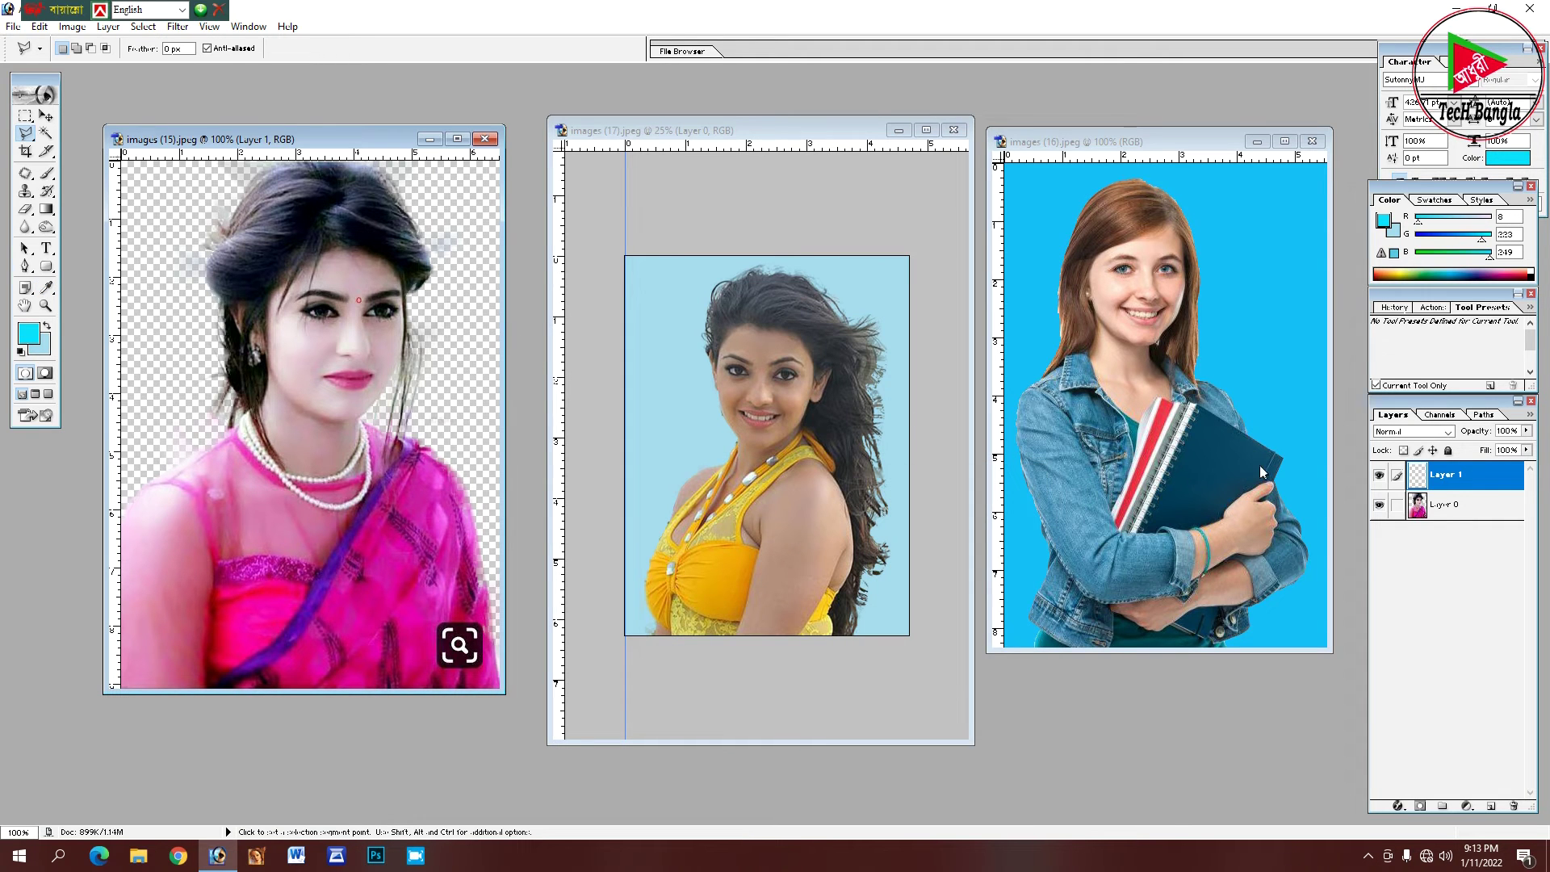
Fill the new layer with the light blue background color and move it below the layer of the woman in the pink sari.
{"action": "key", "text": "ctrl"}
{"action": "key", "text": "ctrl+BackSpace"}
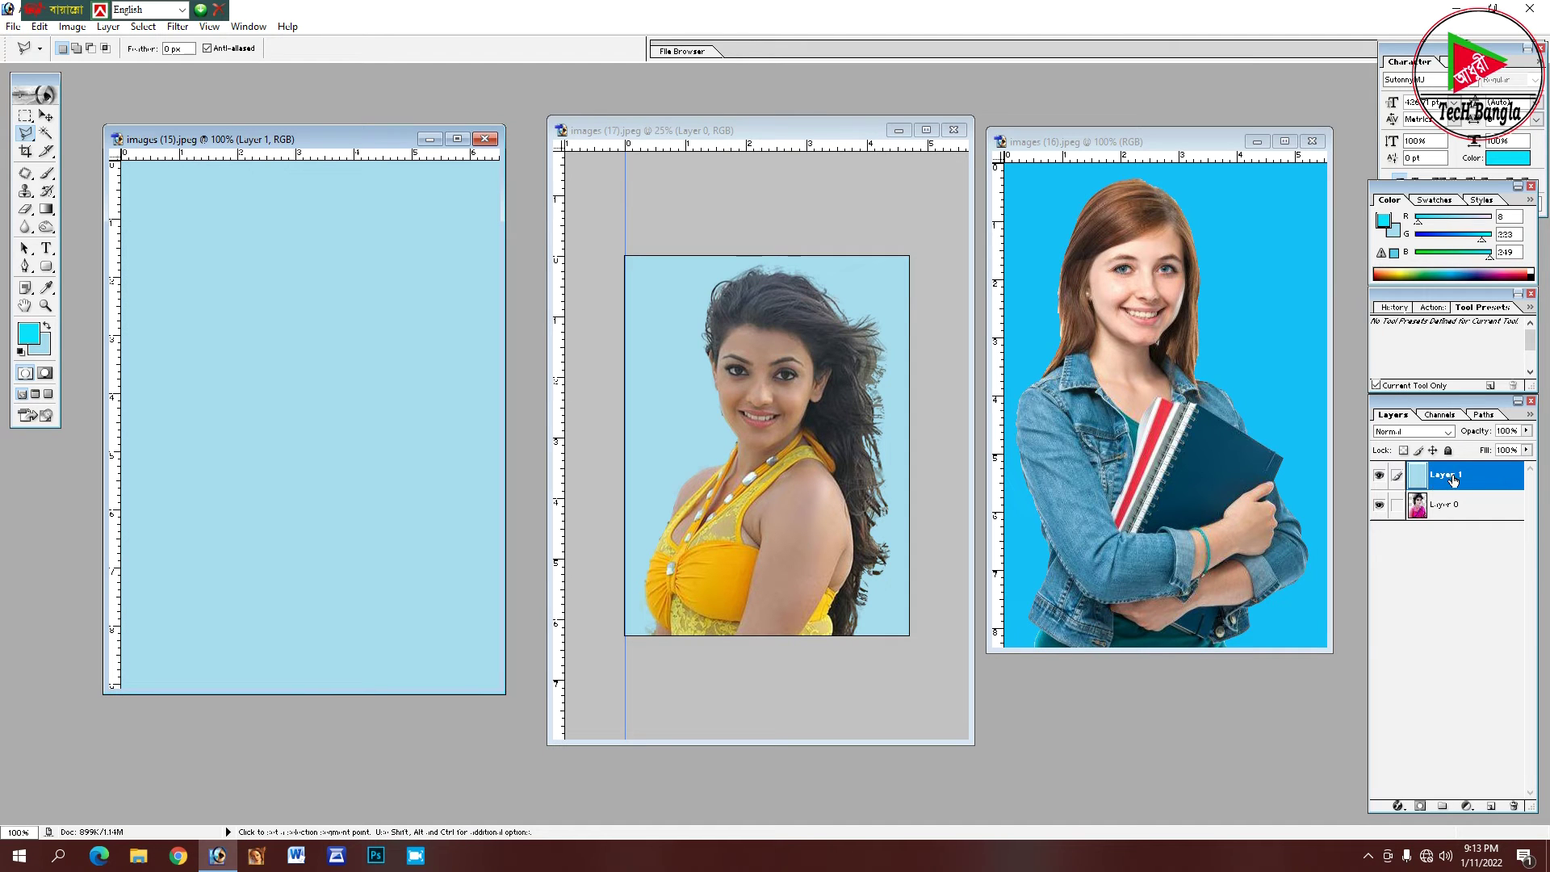
{"action": "left_click_drag", "start_coordinate": [1451, 477], "coordinate": [1463, 540]}
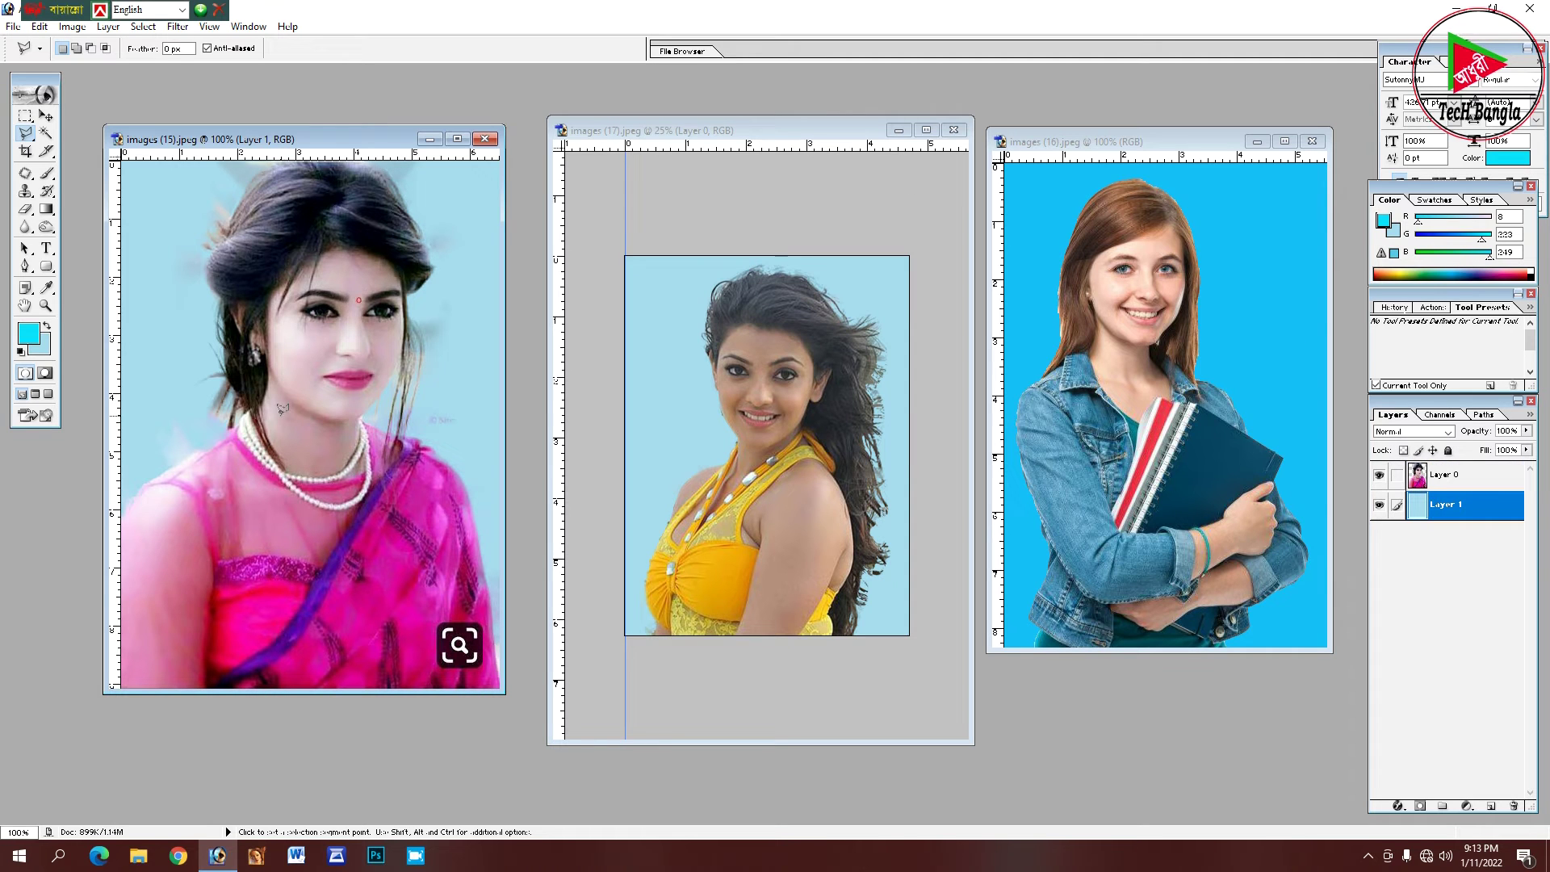
Erase the background and watermark remnants around the woman's hair on Layer 0 of images (15) with the Eraser tool.
{"action": "left_click", "coordinate": [1454, 480]}
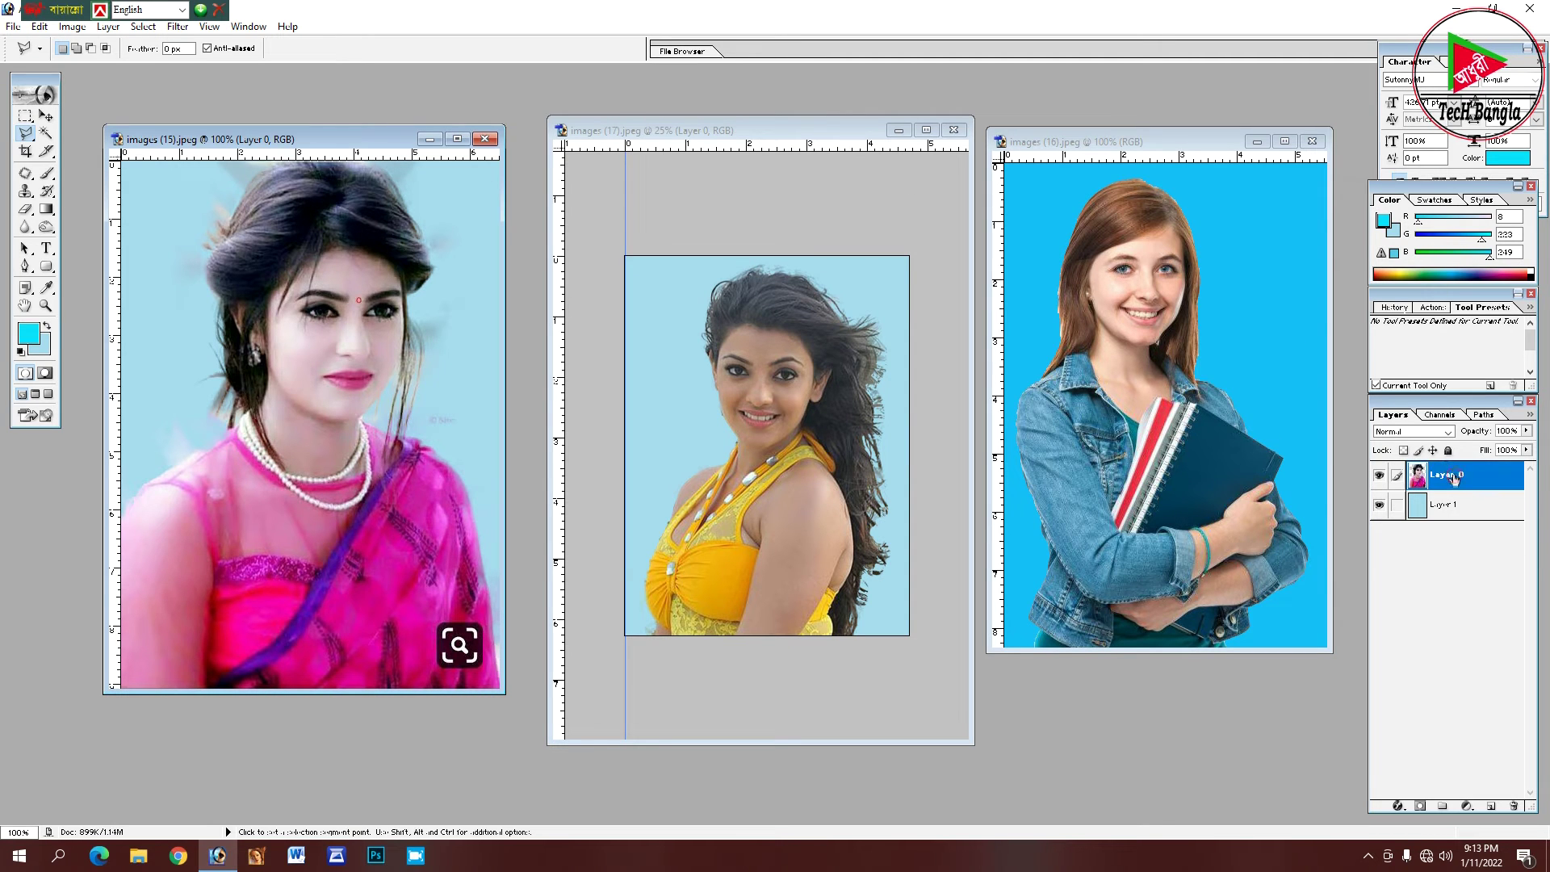
{"action": "left_click", "coordinate": [26, 209]}
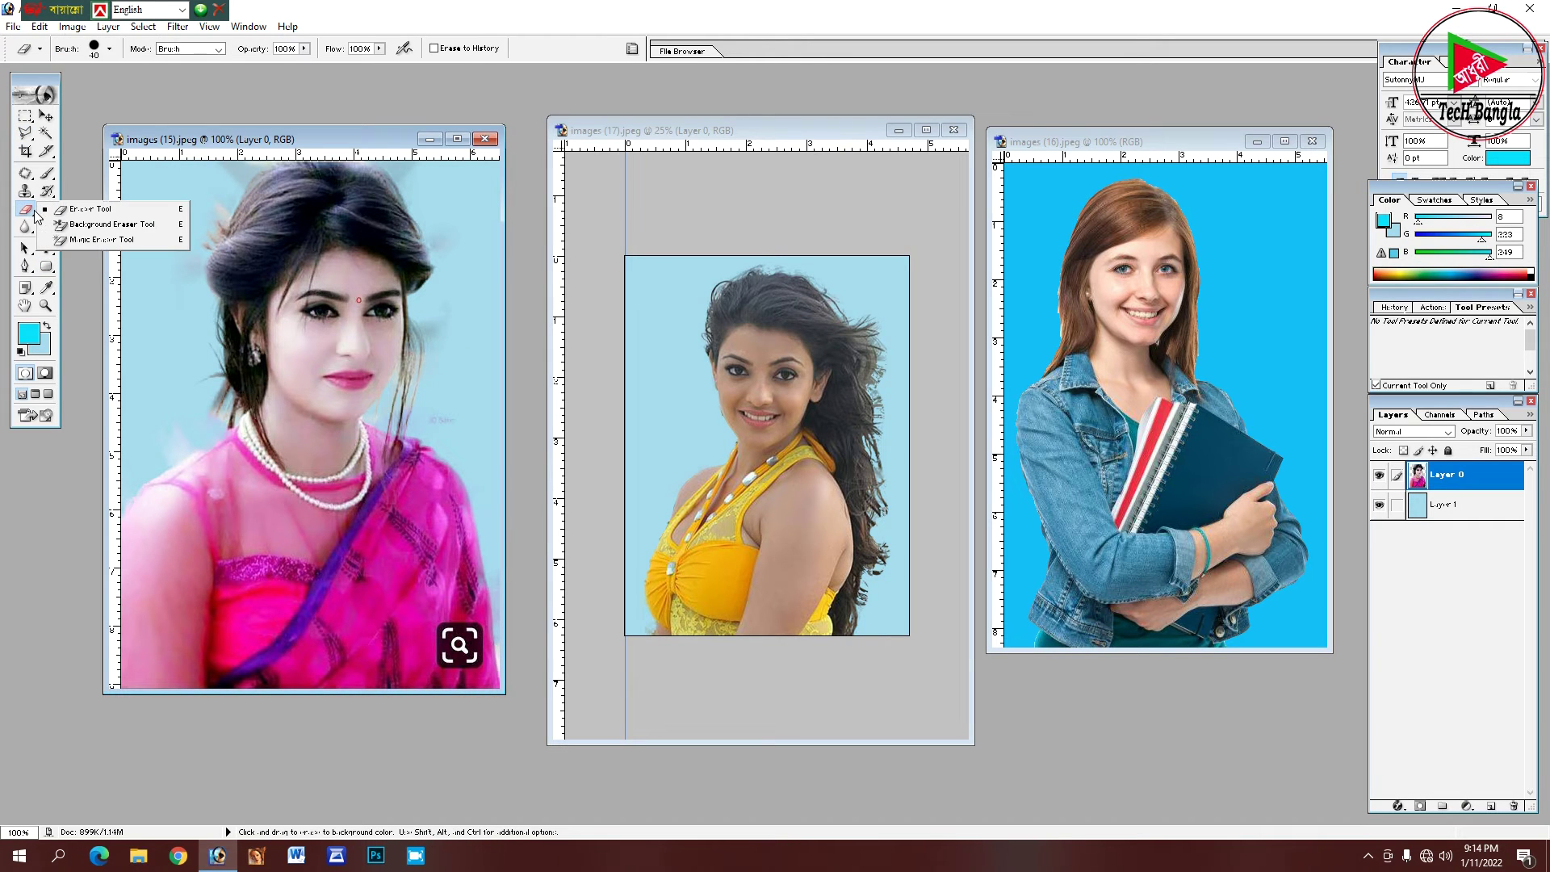
{"action": "left_click", "coordinate": [94, 212]}
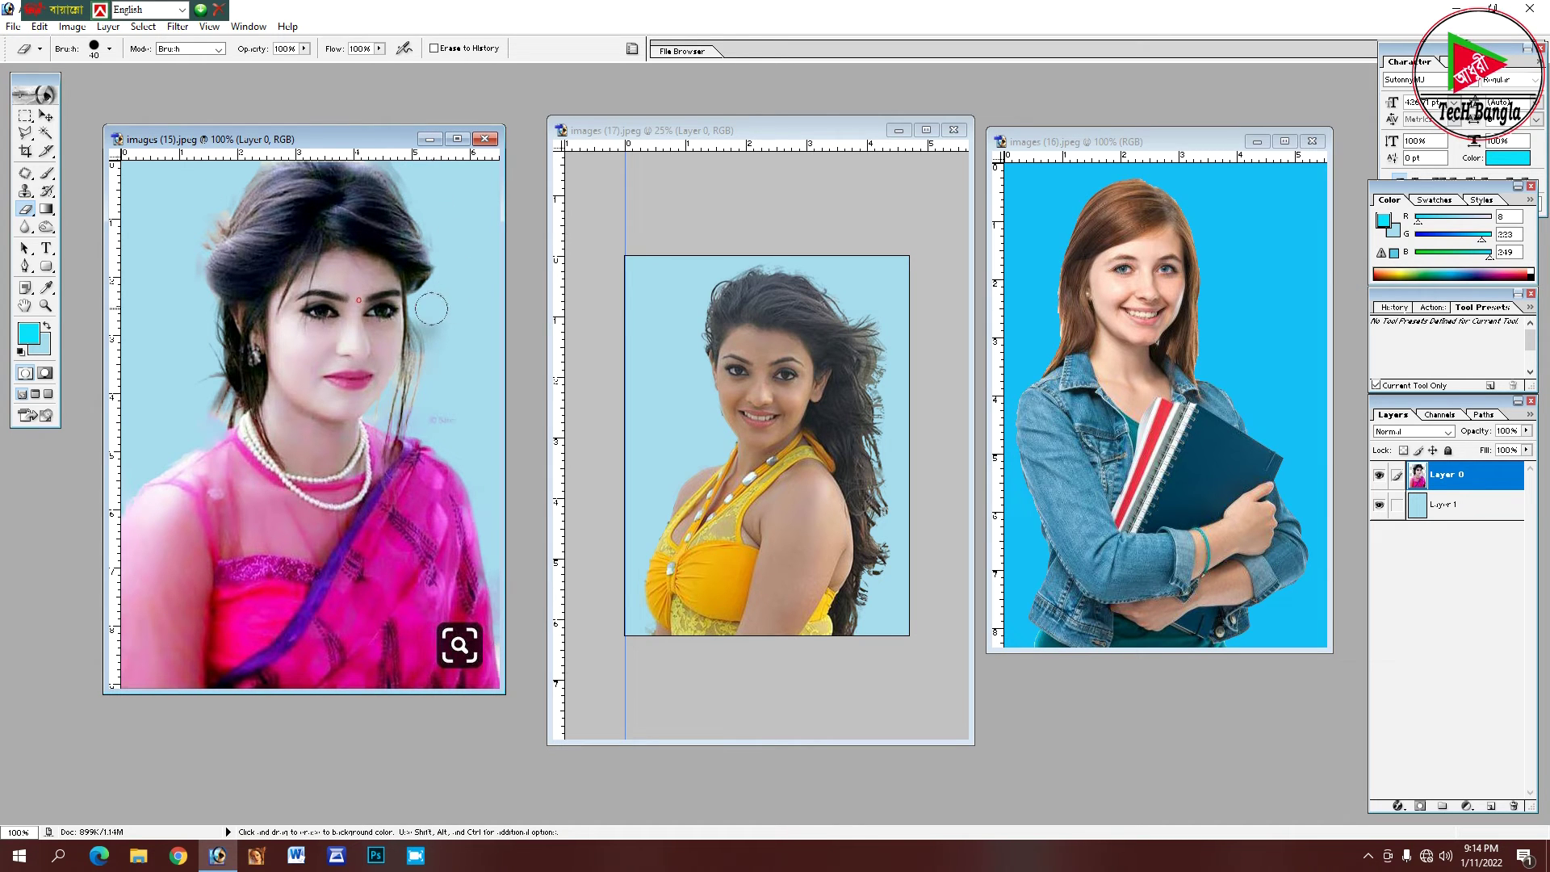
{"action": "left_click_drag", "start_coordinate": [442, 412], "coordinate": [432, 417]}
Switch to images (17) and undo its Eraser cleanup, light blue layer and extraction.
{"action": "left_click", "coordinate": [811, 124]}
{"action": "mouse_move", "coordinate": [809, 125]}
{"action": "left_mouse_down"}
{"action": "mouse_move", "coordinate": [821, 134]}
{"action": "mouse_move", "coordinate": [810, 122]}
{"action": "left_mouse_up"}
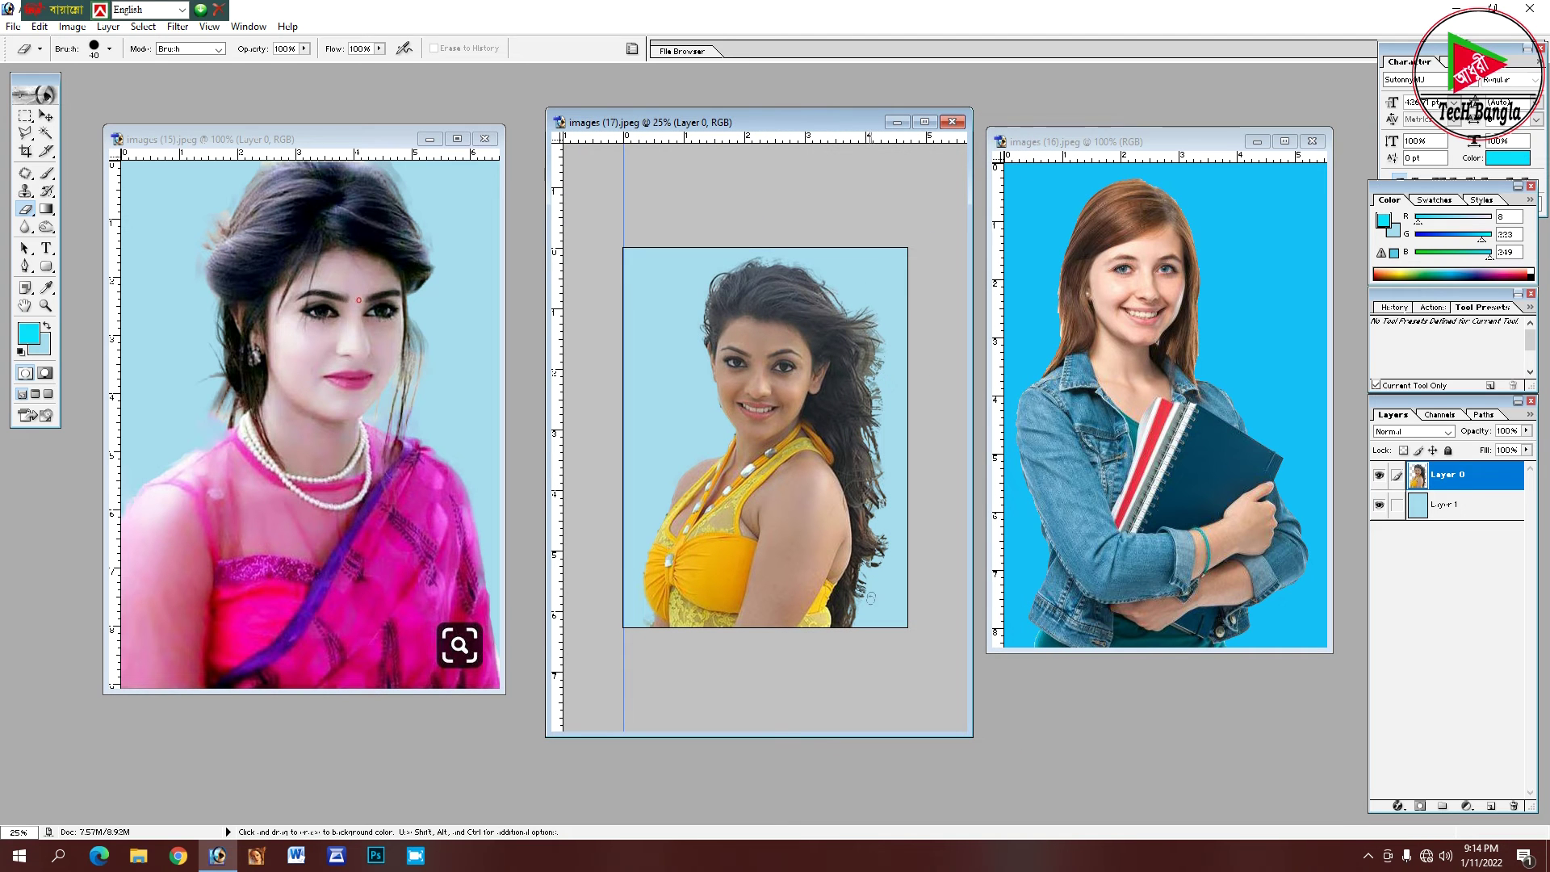
{"action": "left_click_drag", "start_coordinate": [803, 123], "coordinate": [776, 122]}
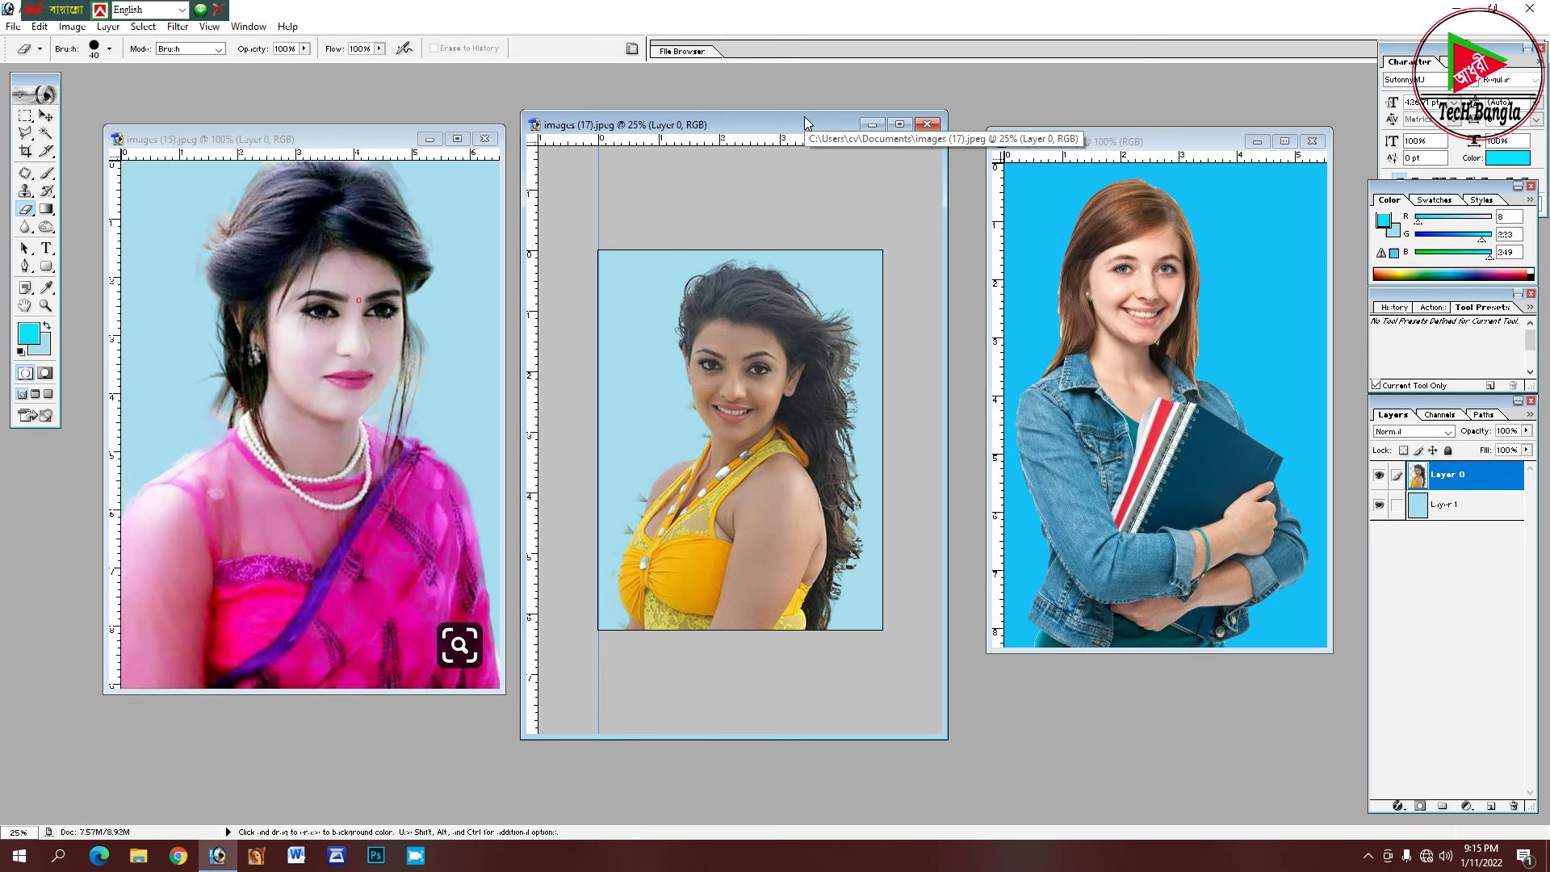
{"action": "key", "text": "ctrl+alt+z"}
{"action": "key", "text": "ctrl+alt+z"}
{"action": "key", "text": "ctrl+alt+z"}
{"action": "key", "text": "ctrl+alt+z"}
{"action": "key", "text": "ctrl+alt+z"}
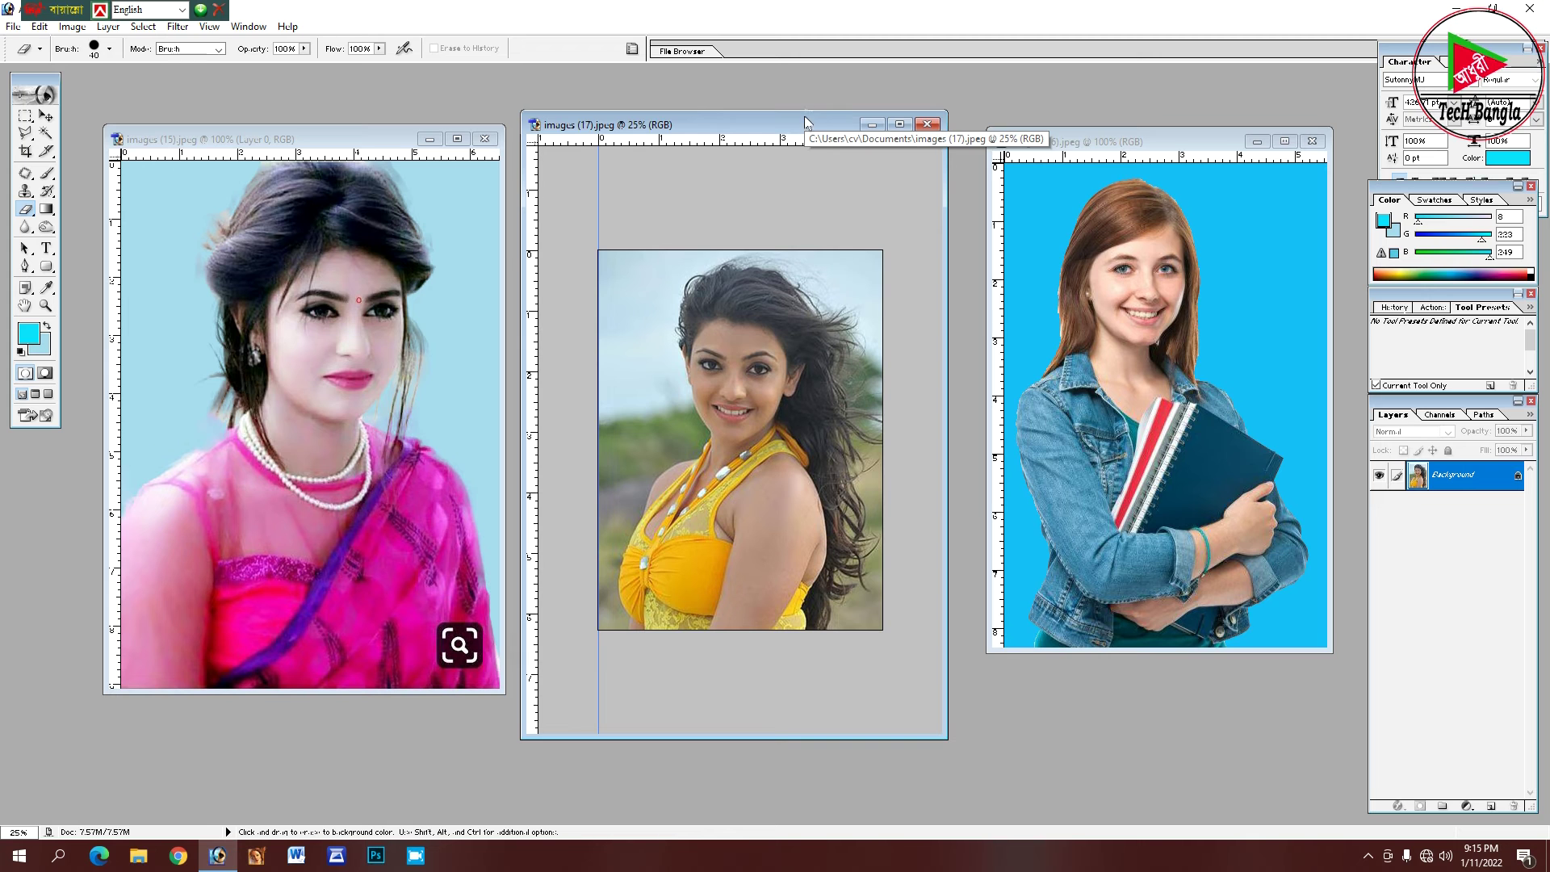
Open the Extract filter on images (17) and highlight the woman's outline and loose hair strands with brush size 89.
{"action": "left_click", "coordinate": [209, 26]}
{"action": "mouse_move", "coordinate": [194, 49]}
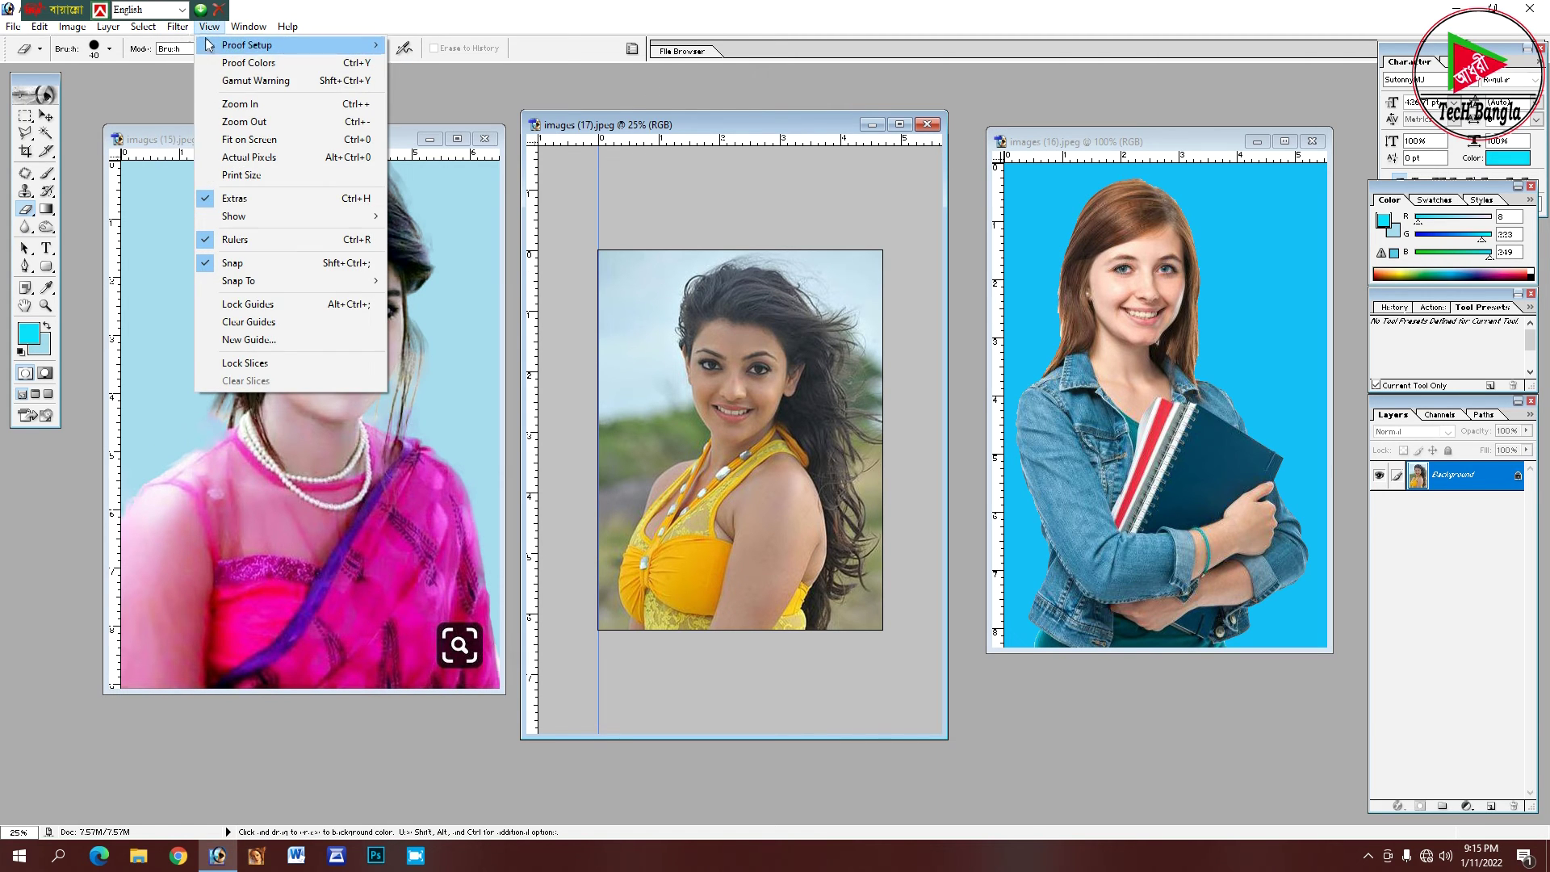
{"action": "left_click", "coordinate": [244, 73]}
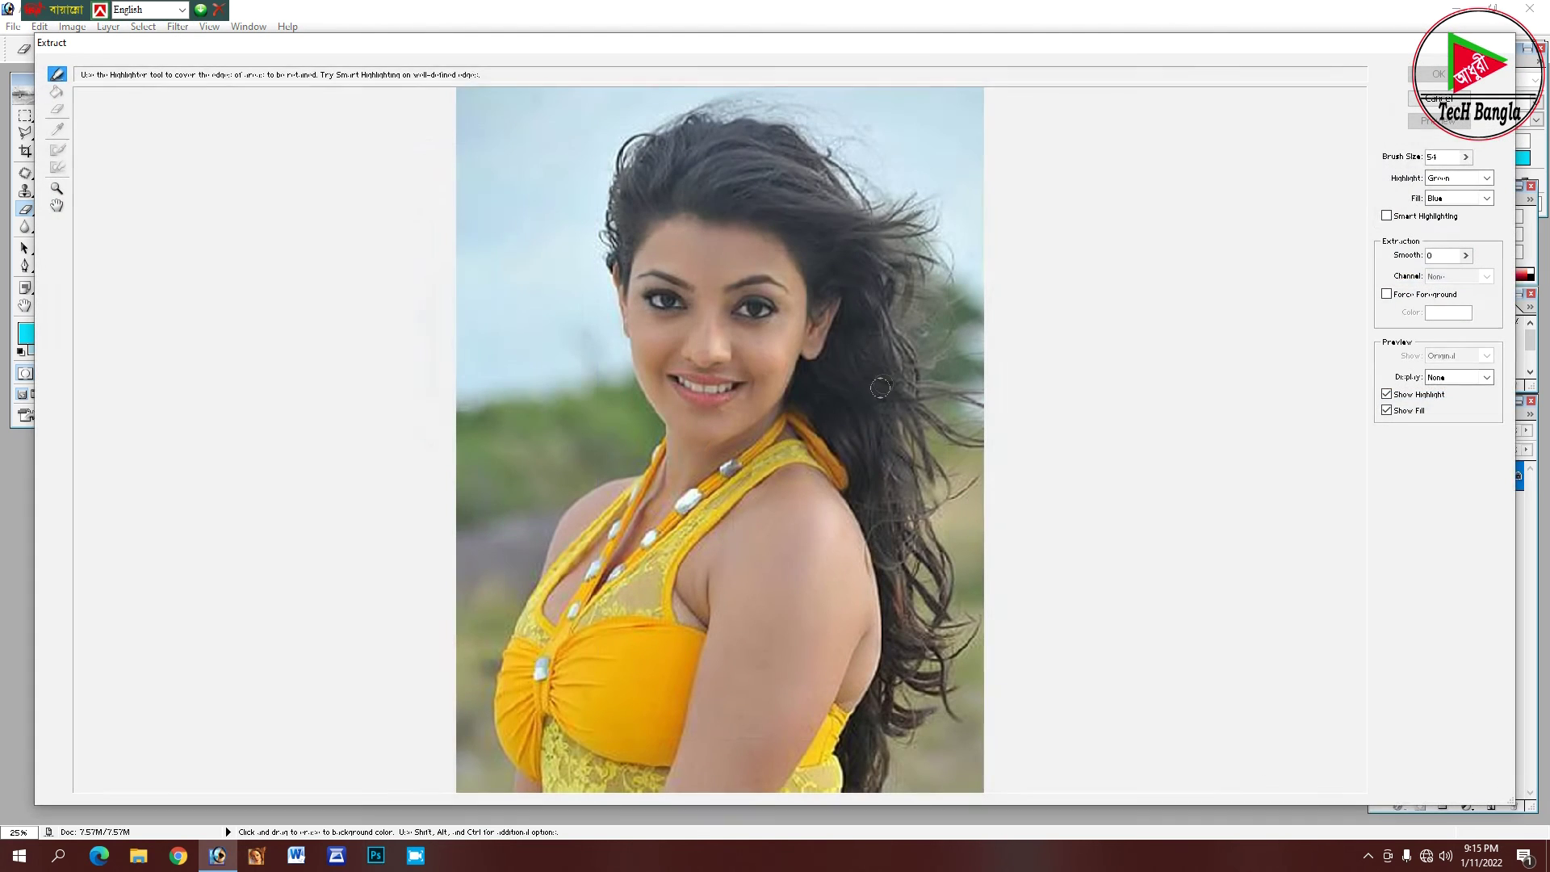
{"action": "left_click", "coordinate": [57, 69]}
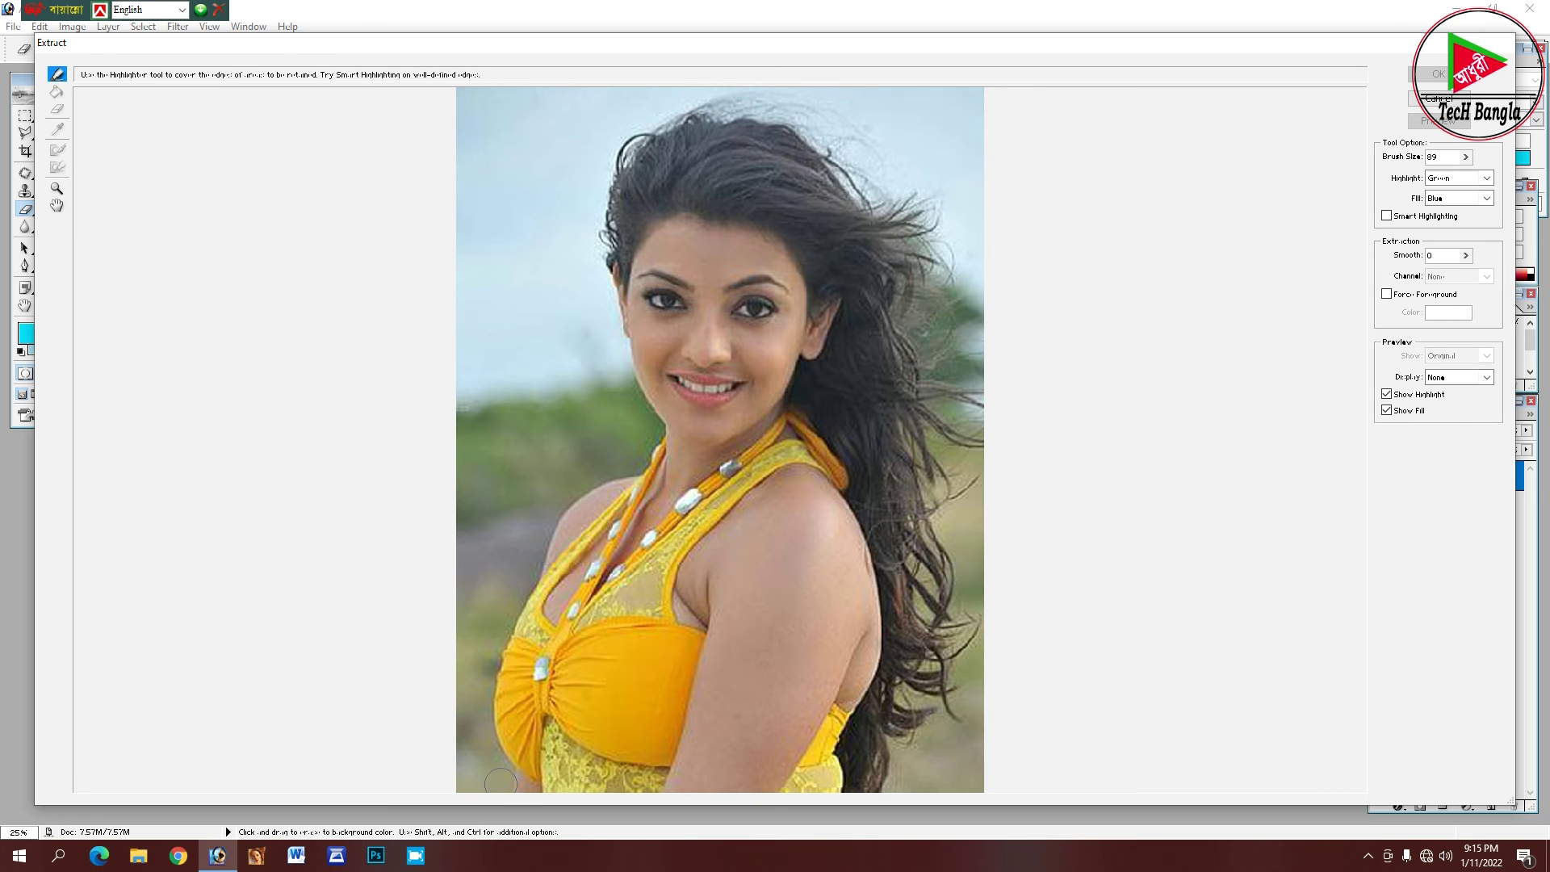
{"action": "mouse_move", "coordinate": [500, 784]}
{"action": "left_mouse_down"}
{"action": "mouse_move", "coordinate": [482, 675]}
{"action": "mouse_move", "coordinate": [508, 595]}
{"action": "mouse_move", "coordinate": [566, 498]}
{"action": "mouse_move", "coordinate": [649, 448]}
{"action": "mouse_move", "coordinate": [601, 290]}
{"action": "mouse_move", "coordinate": [594, 164]}
{"action": "mouse_move", "coordinate": [669, 118]}
{"action": "mouse_move", "coordinate": [755, 98]}
{"action": "mouse_move", "coordinate": [800, 103]}
{"action": "mouse_move", "coordinate": [730, 110]}
{"action": "mouse_move", "coordinate": [805, 122]}
{"action": "mouse_move", "coordinate": [895, 230]}
{"action": "mouse_move", "coordinate": [927, 543]}
{"action": "mouse_move", "coordinate": [898, 787]}
{"action": "mouse_move", "coordinate": [900, 747]}
{"action": "left_mouse_up"}
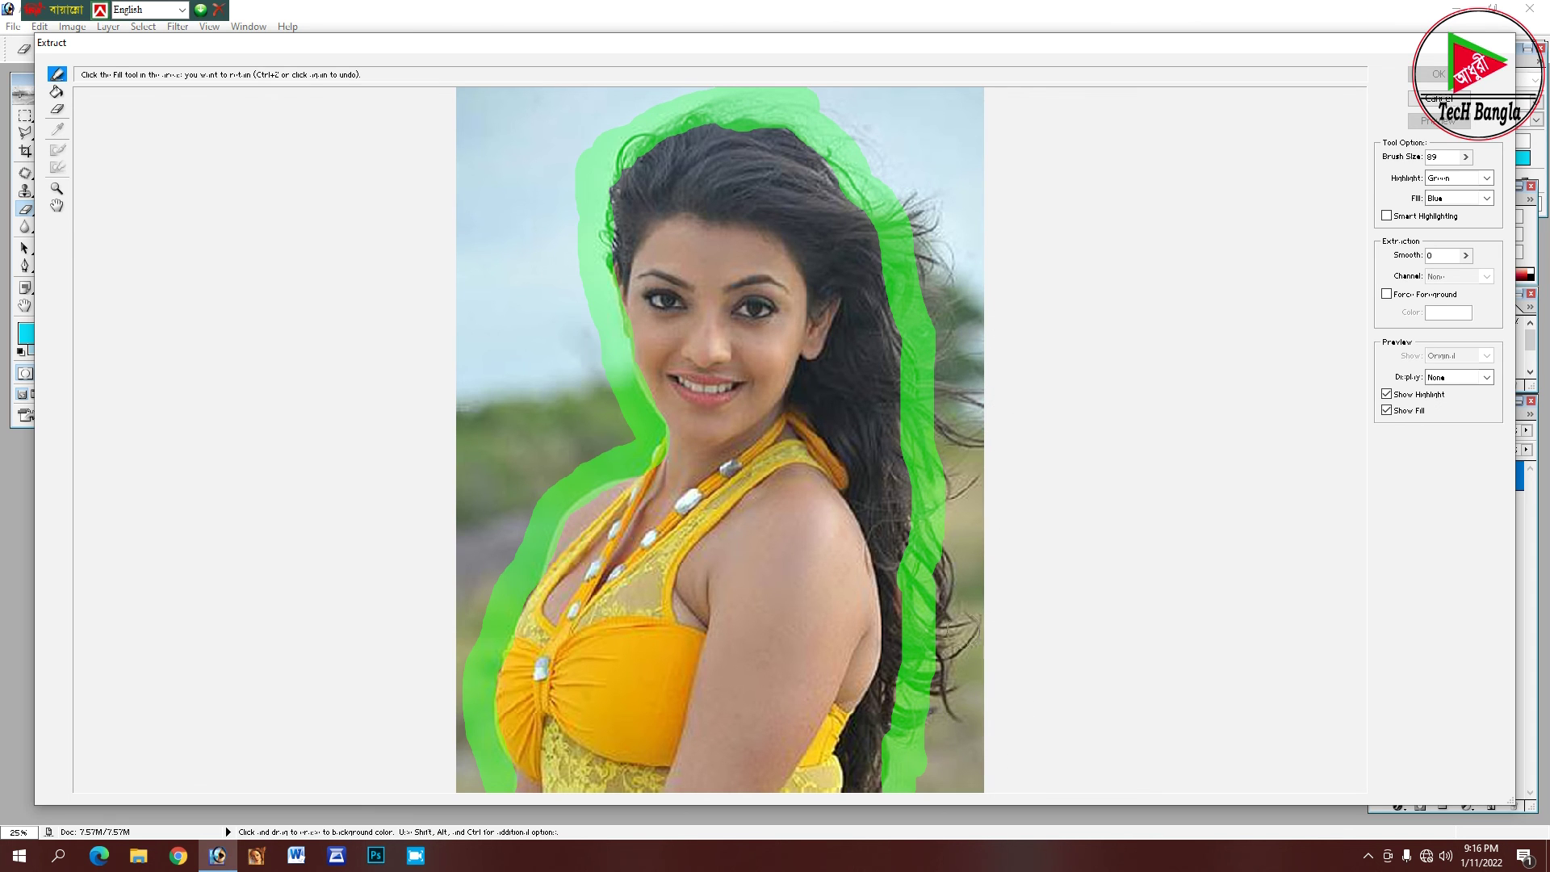
{"action": "mouse_move", "coordinate": [845, 127]}
{"action": "left_mouse_down"}
{"action": "mouse_move", "coordinate": [872, 144]}
{"action": "mouse_move", "coordinate": [930, 281]}
{"action": "mouse_move", "coordinate": [930, 207]}
{"action": "mouse_move", "coordinate": [950, 267]}
{"action": "mouse_move", "coordinate": [944, 330]}
{"action": "mouse_move", "coordinate": [925, 273]}
{"action": "mouse_move", "coordinate": [965, 425]}
{"action": "mouse_move", "coordinate": [982, 341]}
{"action": "mouse_move", "coordinate": [964, 434]}
{"action": "mouse_move", "coordinate": [948, 434]}
{"action": "mouse_move", "coordinate": [942, 373]}
{"action": "mouse_move", "coordinate": [957, 469]}
{"action": "mouse_move", "coordinate": [980, 440]}
{"action": "mouse_move", "coordinate": [939, 534]}
{"action": "mouse_move", "coordinate": [942, 705]}
{"action": "mouse_move", "coordinate": [958, 713]}
{"action": "mouse_move", "coordinate": [967, 625]}
{"action": "left_mouse_up"}
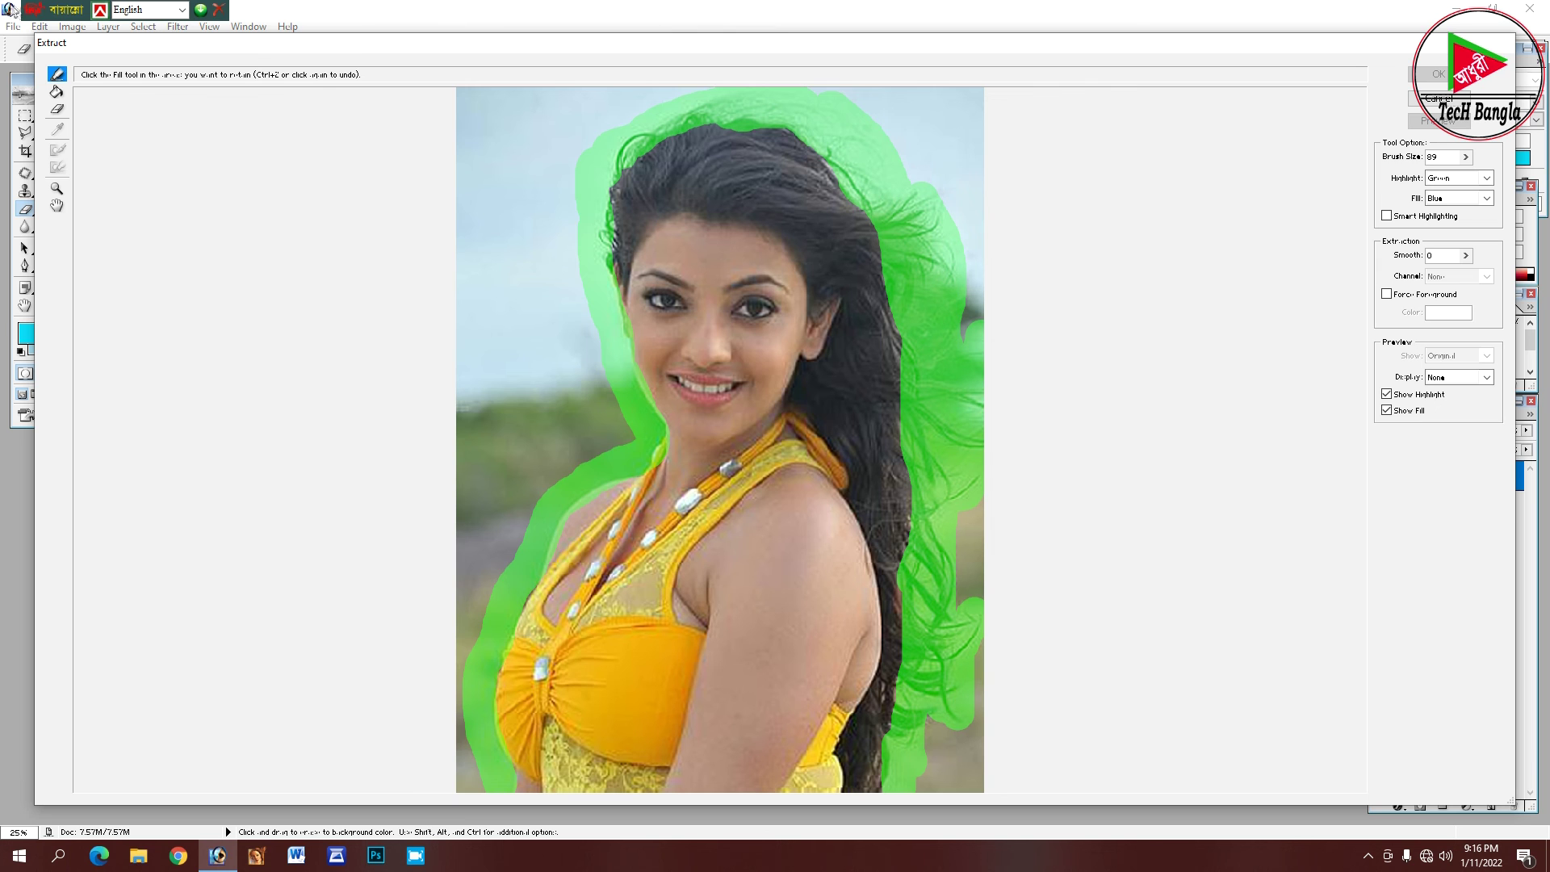
Fill the area inside the highlighted outline as the part to retain and apply the extraction.
{"action": "left_click", "coordinate": [55, 91]}
{"action": "left_click", "coordinate": [726, 586]}
{"action": "left_click", "coordinate": [1439, 74]}
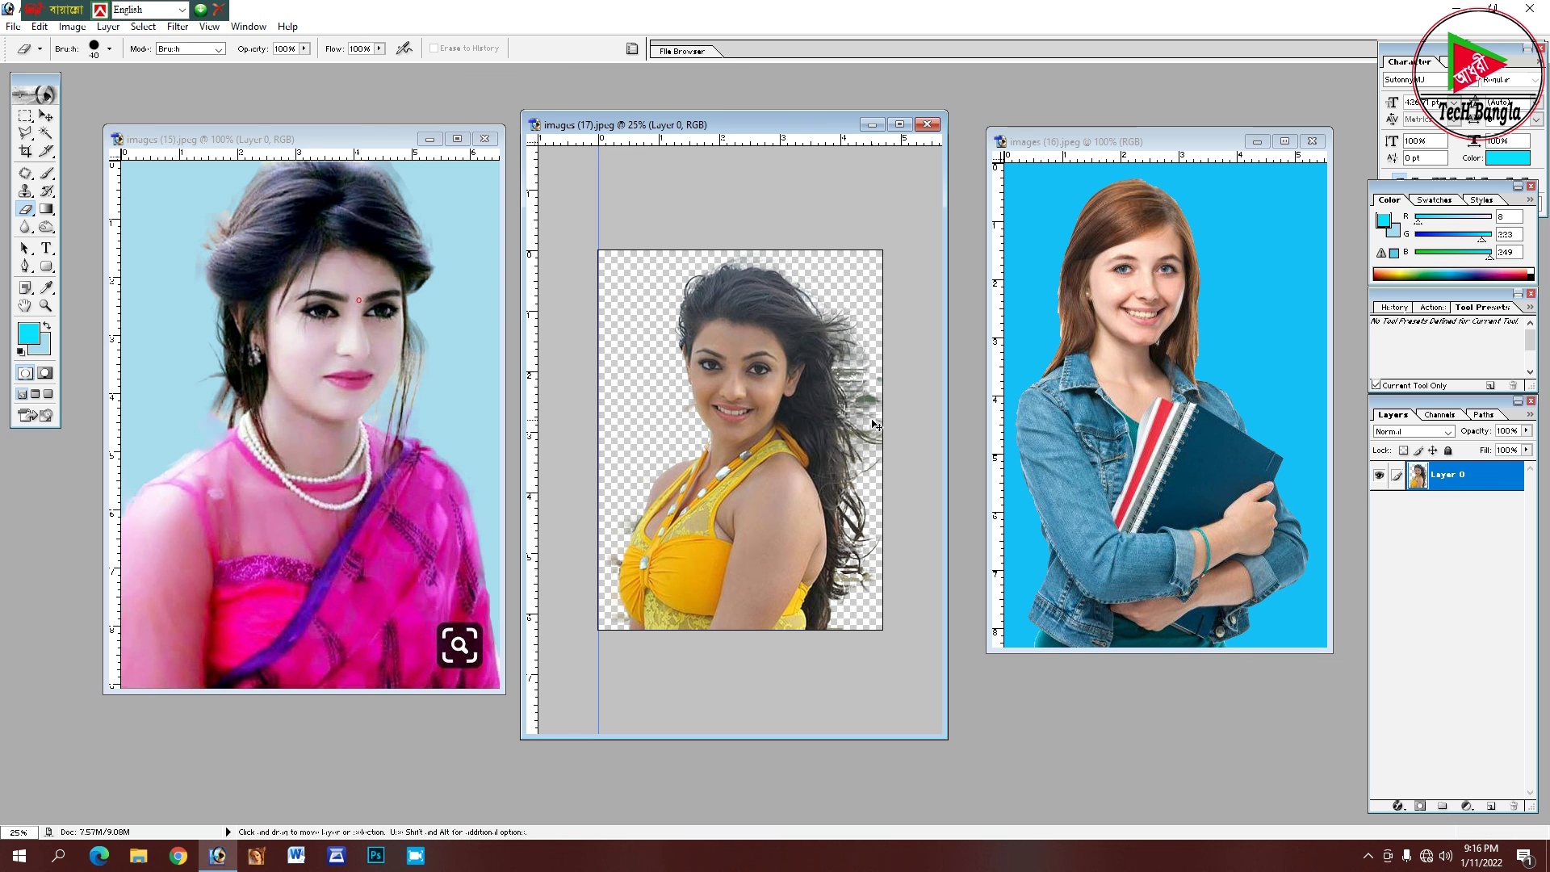
{"action": "key", "text": "ctrl+plus"}
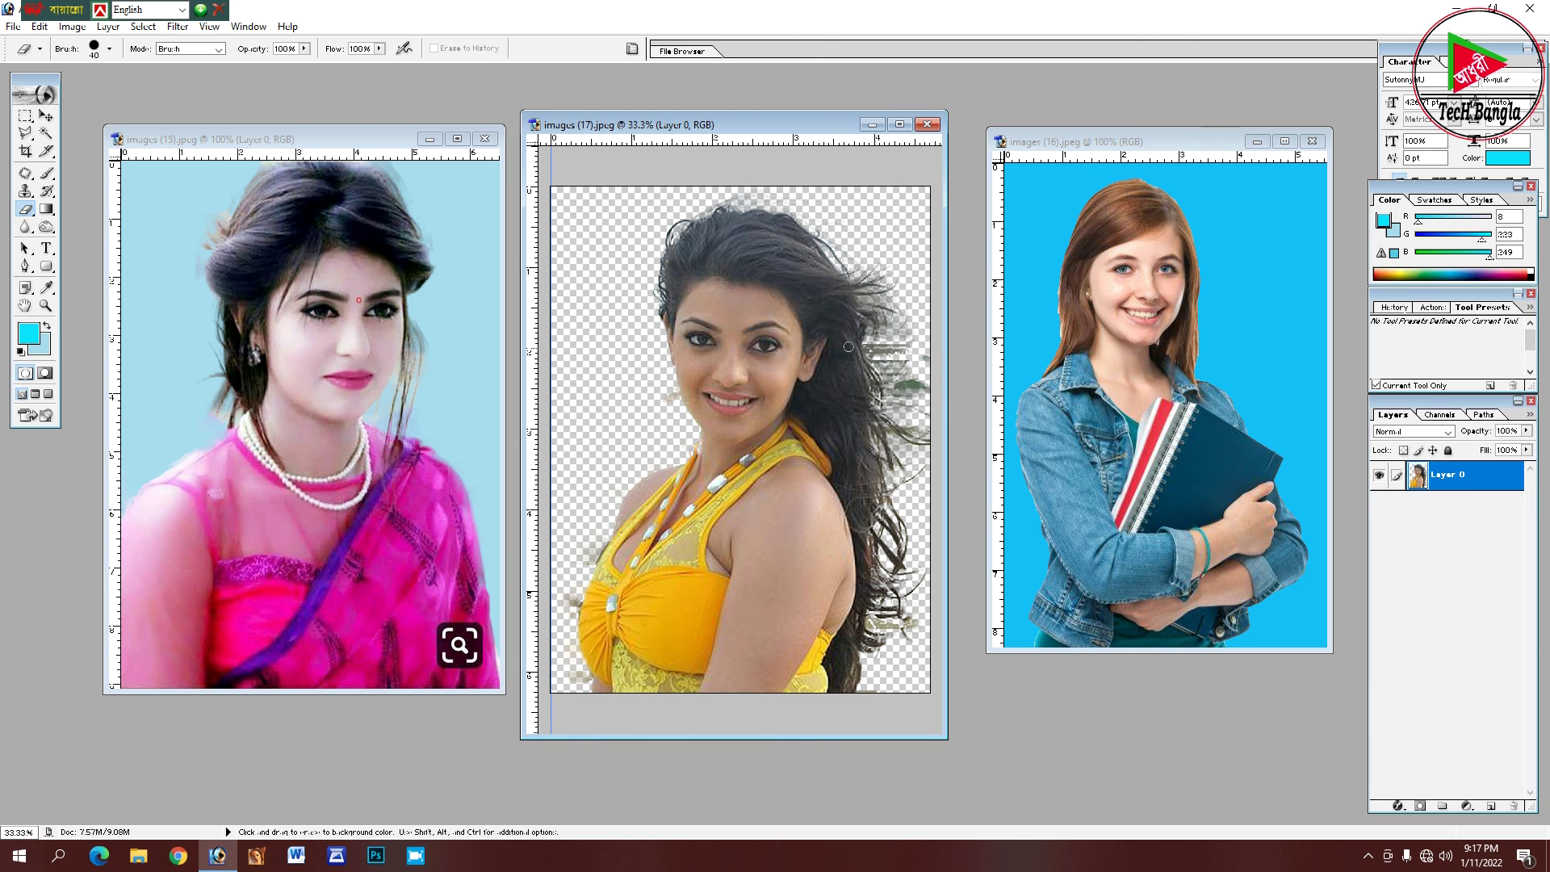
{"action": "key", "text": "ctrl+minus"}
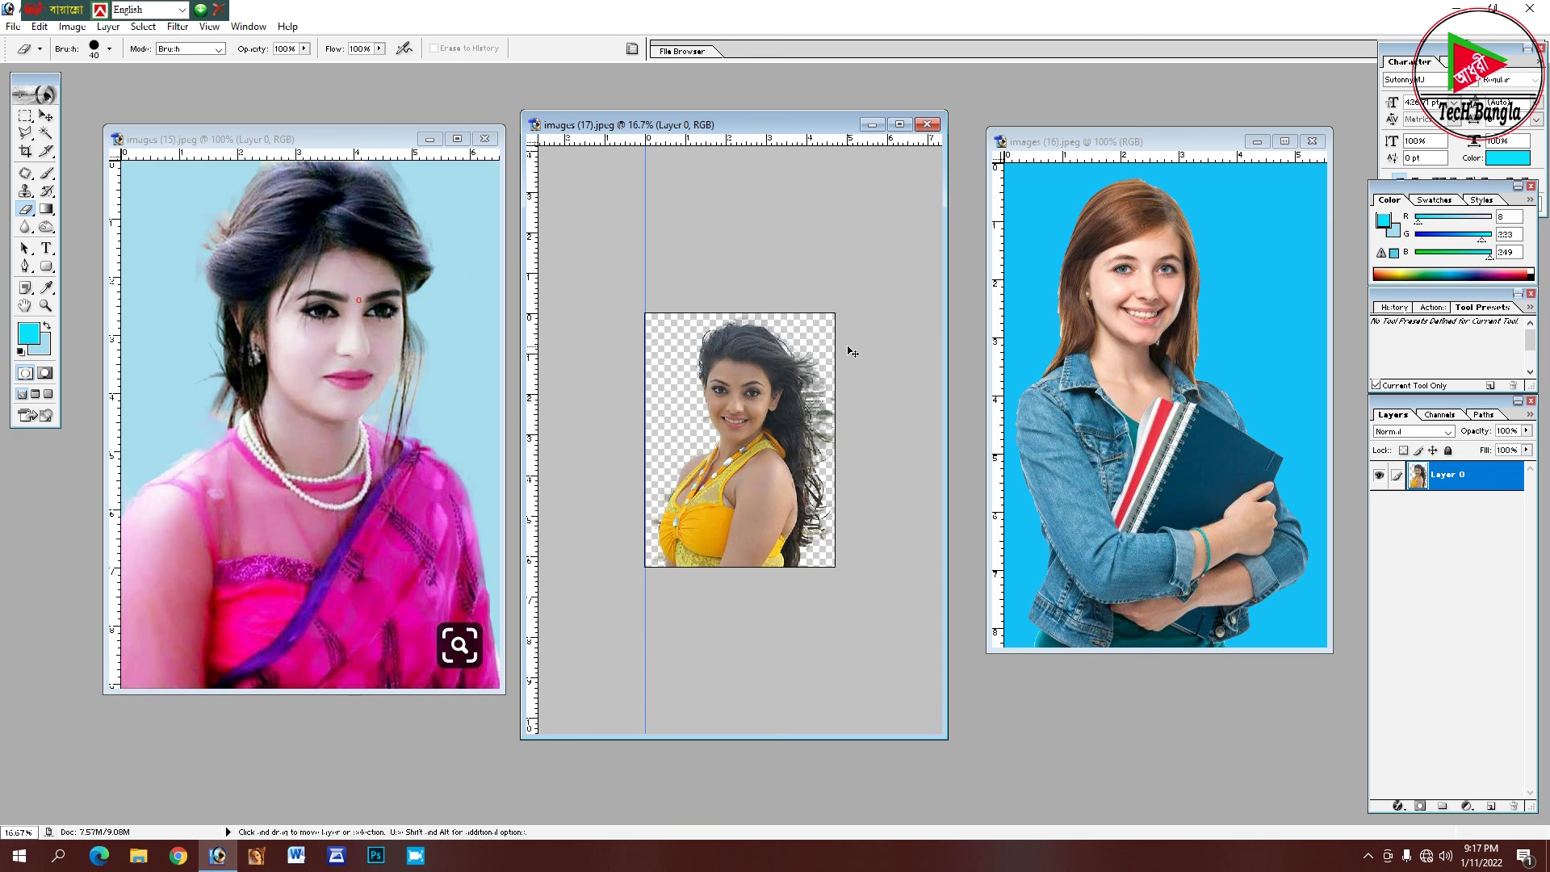
{"action": "key", "text": "ctrl+plus"}
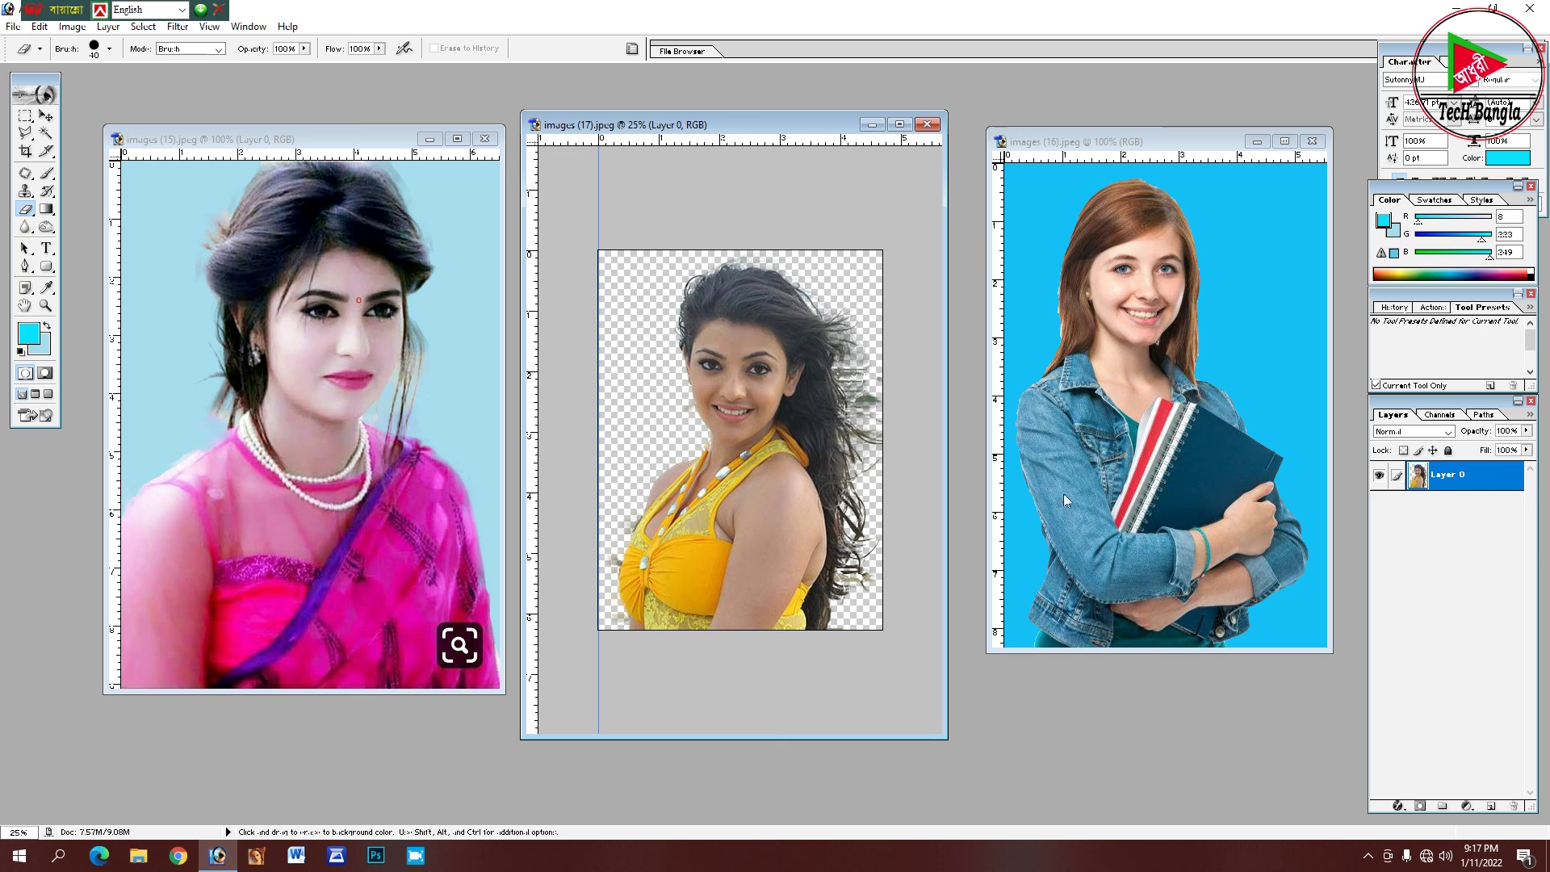
{"action": "left_click", "coordinate": [1367, 856]}
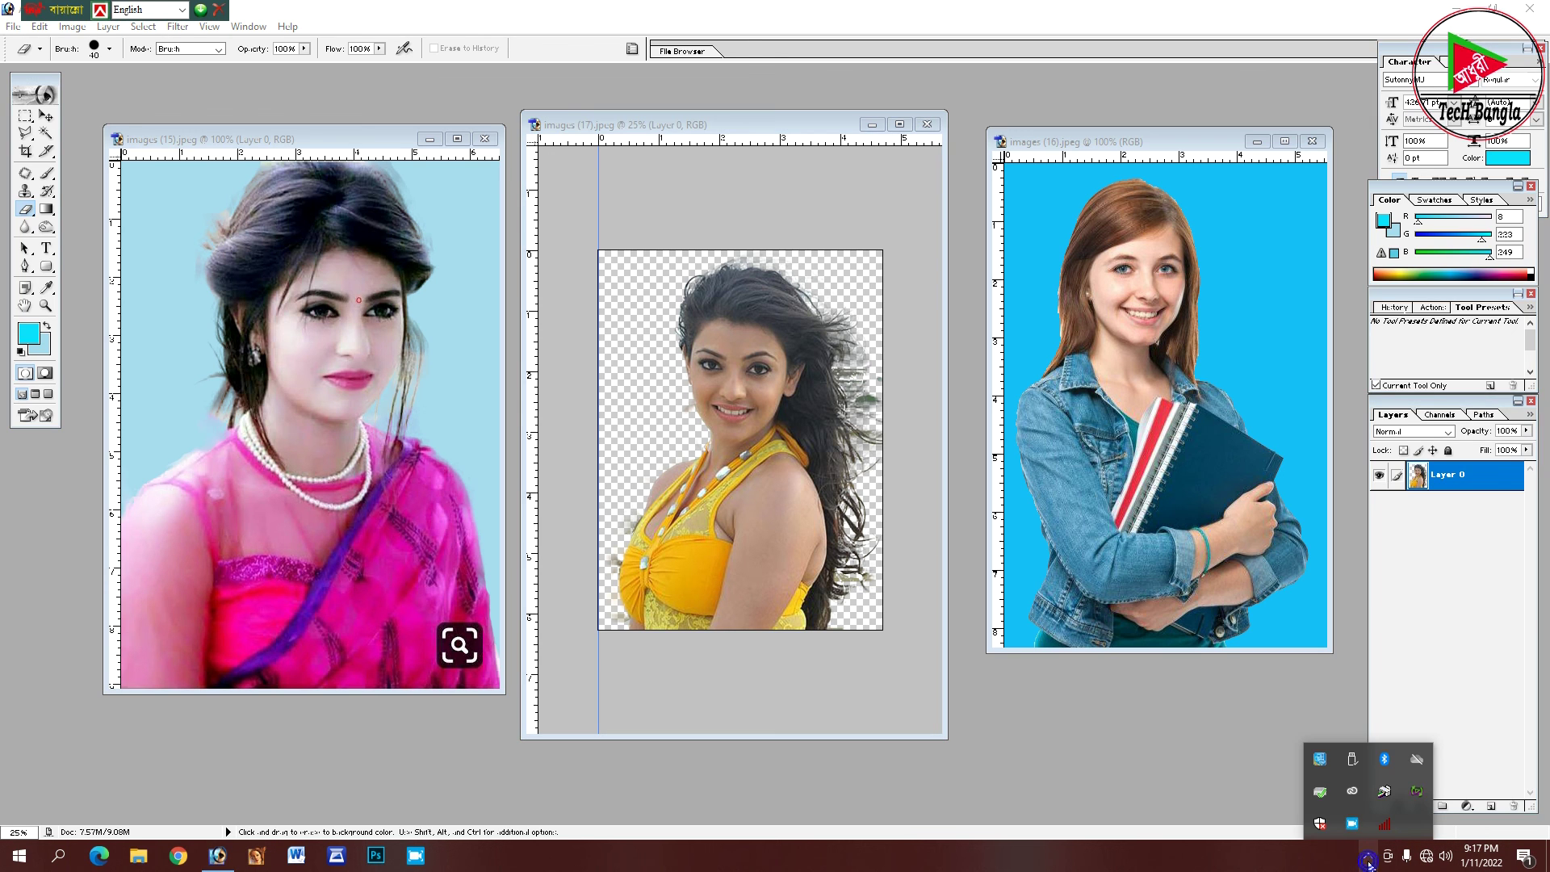